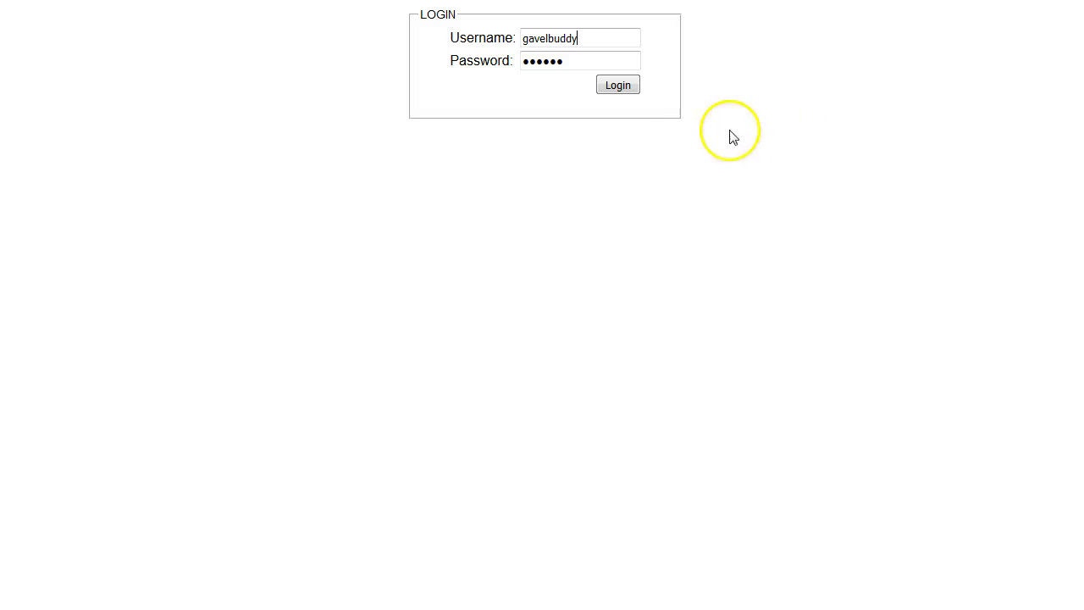
# - Log in with the prefilled credentials and open Clerking for live auctions
pyautogui.click(549, 61)
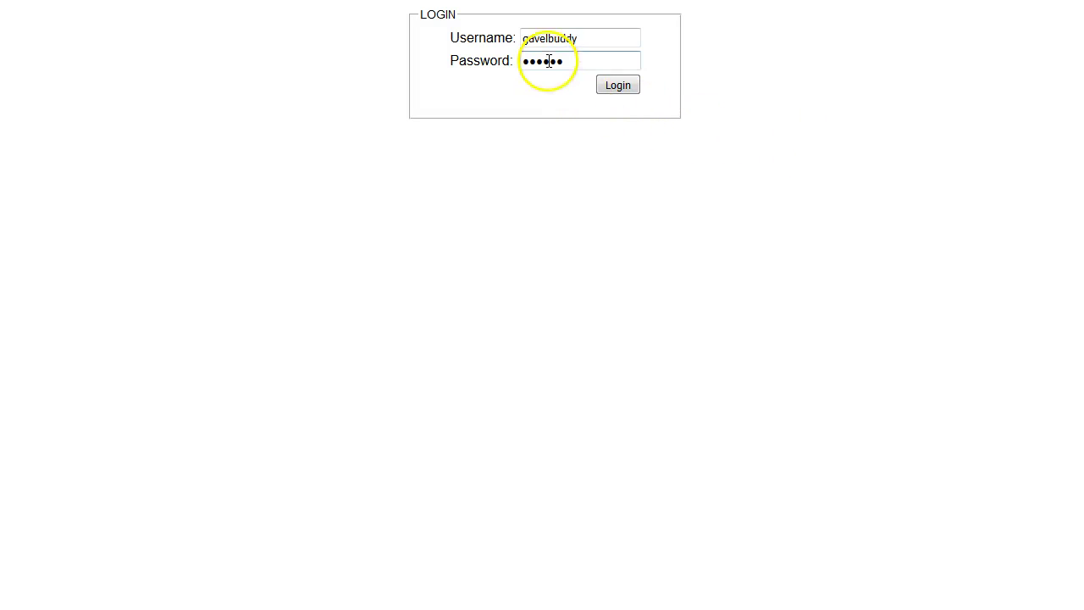
pyautogui.click(618, 86)
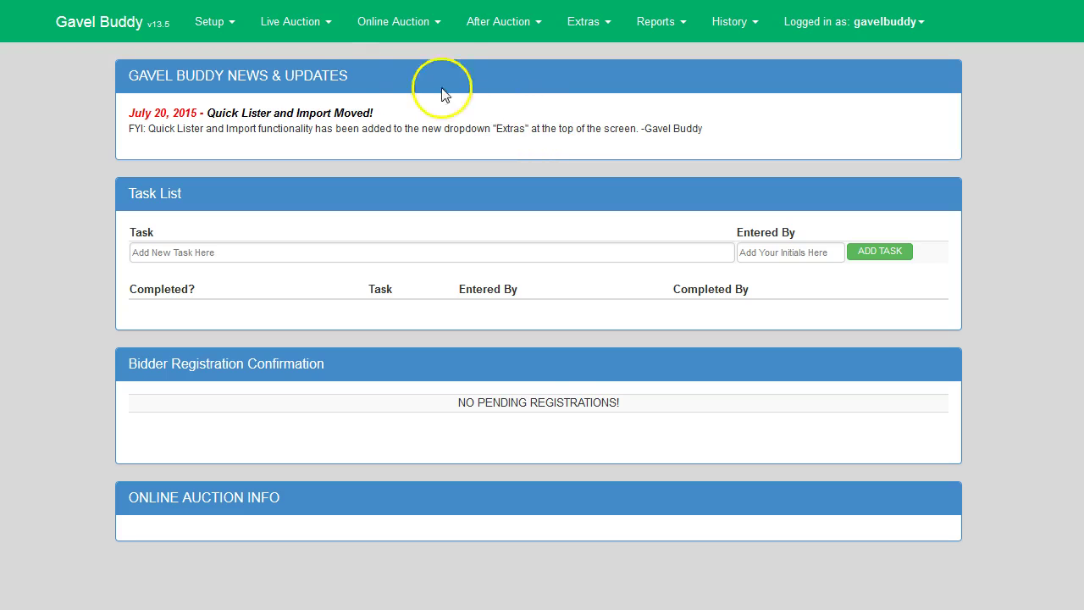
pyautogui.click(302, 27)
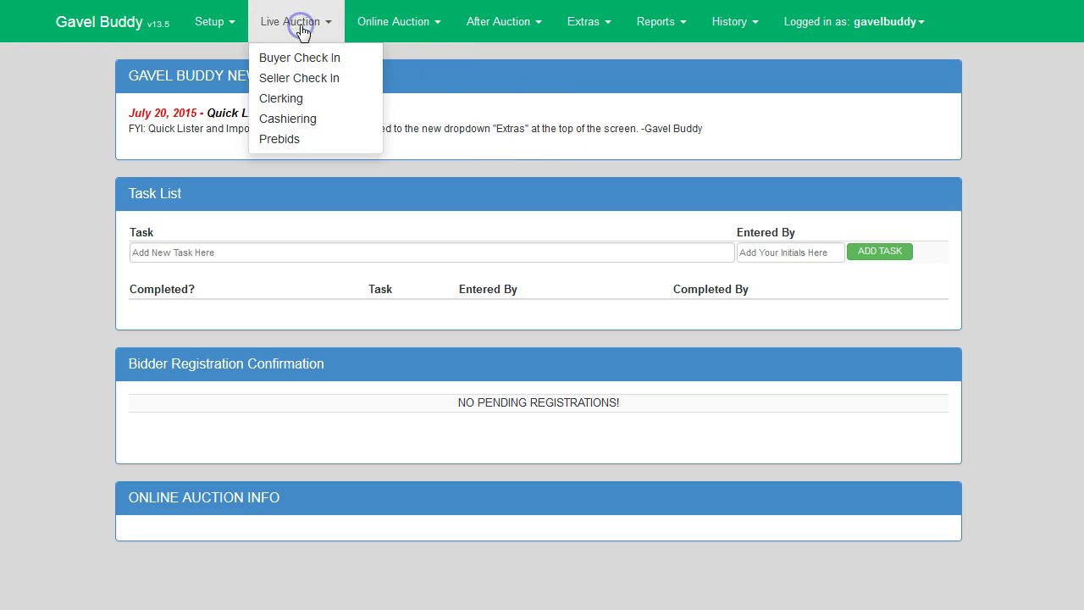
pyautogui.click(286, 99)
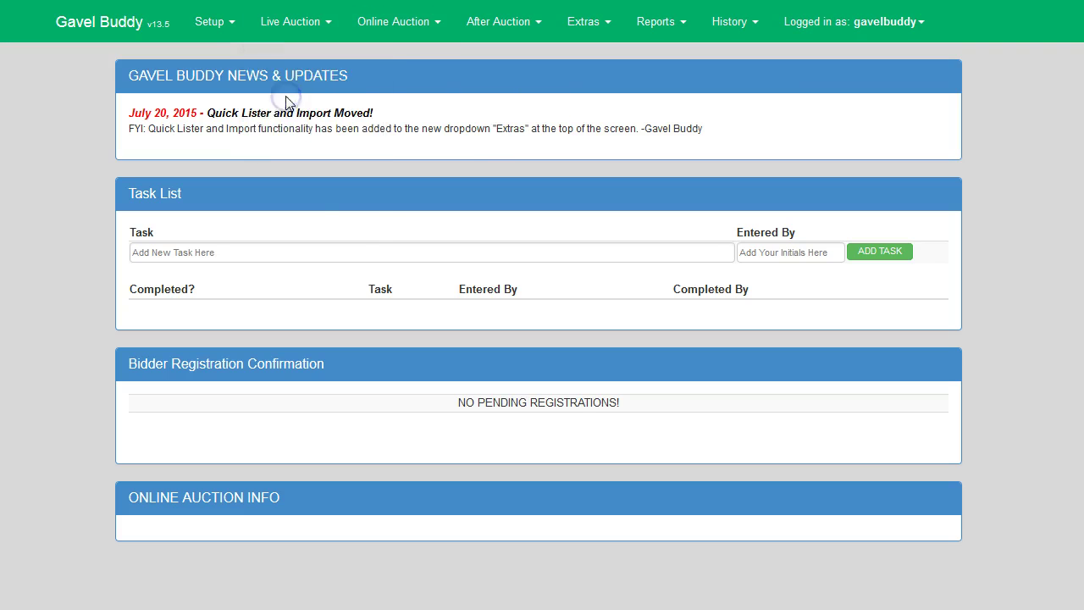
# - Load the September 18, 2015 - Weekly Antique Auction for clerking
pyautogui.click(192, 115)
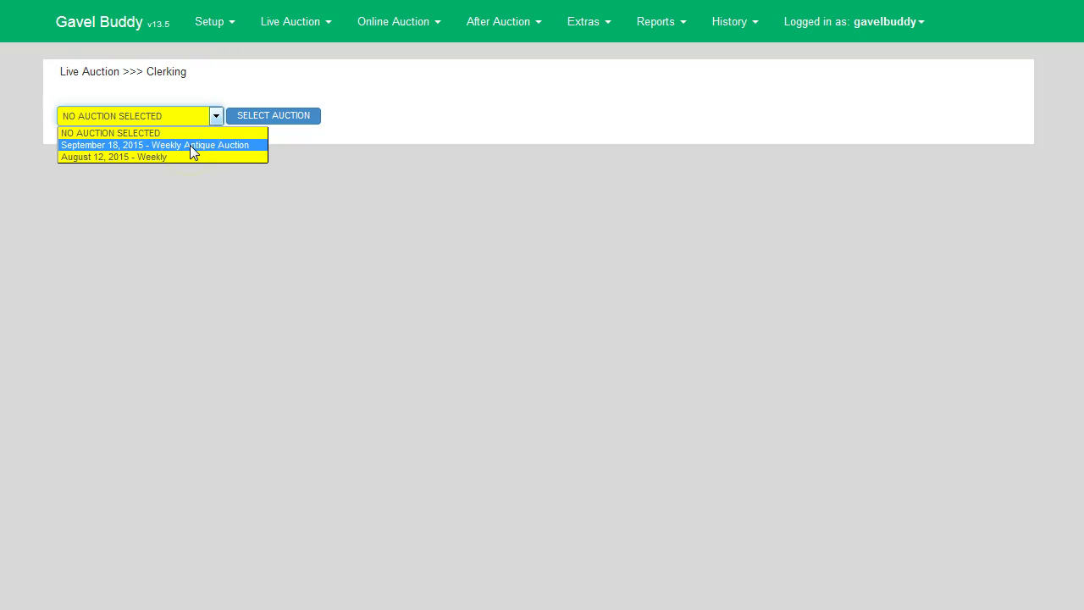
pyautogui.click(190, 145)
pyautogui.click(274, 118)
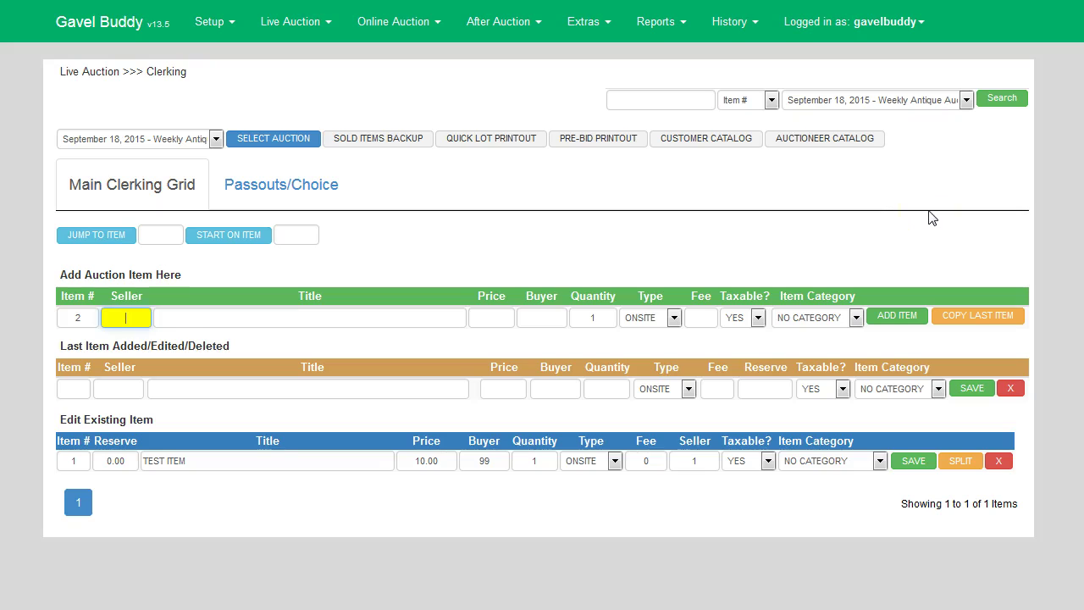
# - Add item 2 for seller 1, titled BOX OF STUFF, with price 2 and buyer 1
pyautogui.click(411, 242)
pyautogui.write('1')
pyautogui.press('Tab')
pyautogui.write('BOX OF STUFF')
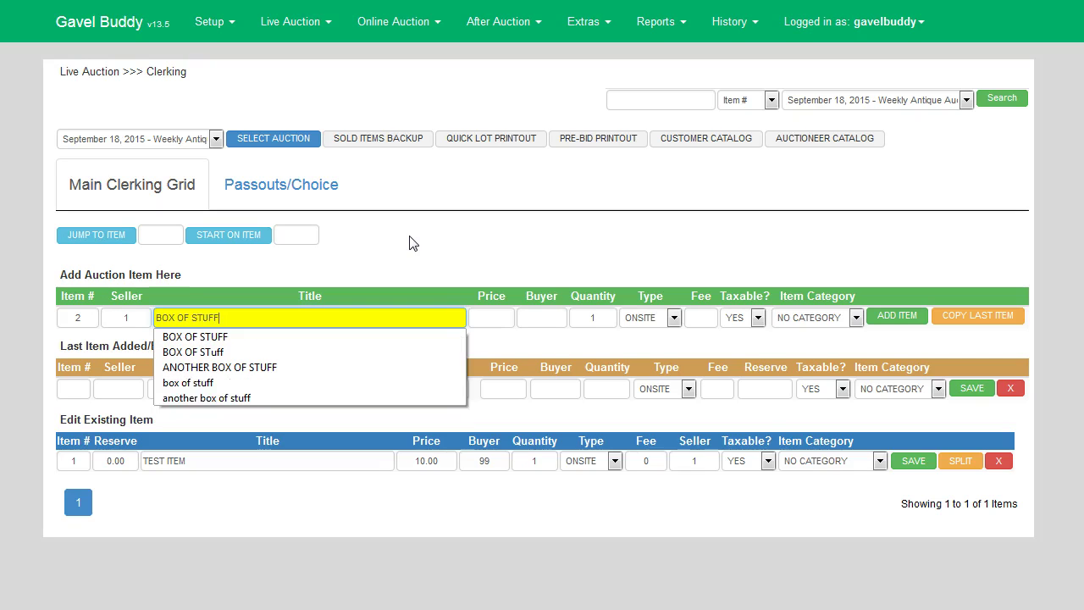
pyautogui.press('Tab')
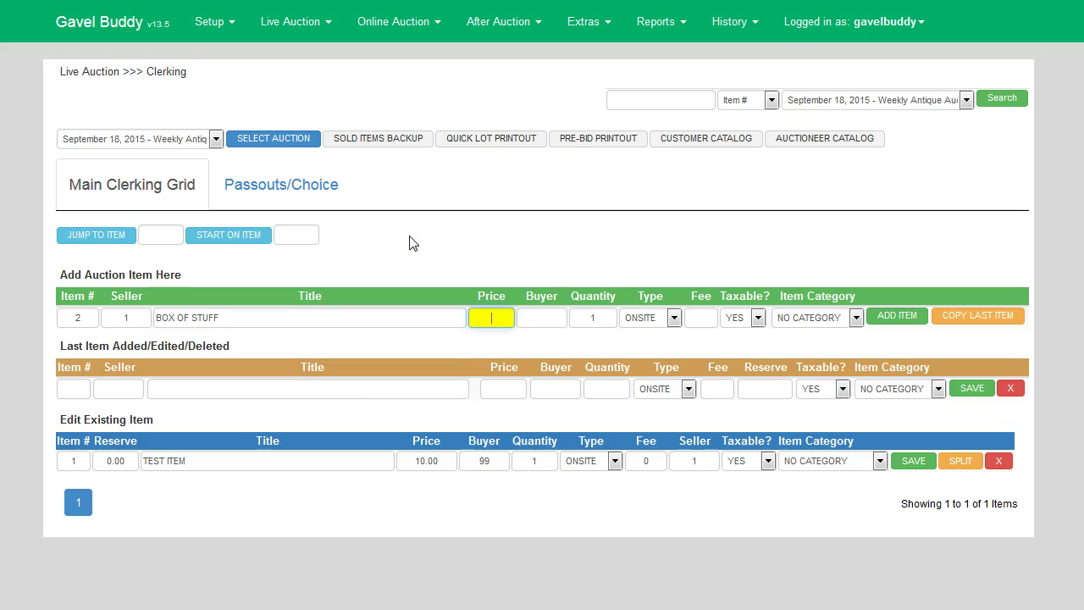
pyautogui.write('2')
pyautogui.press('Tab')
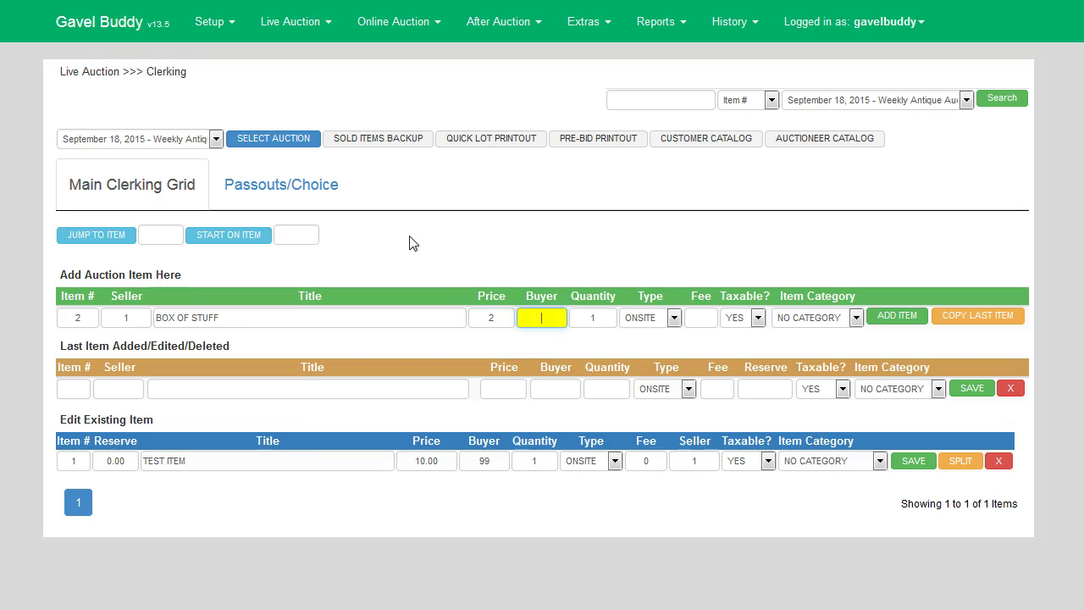
pyautogui.write('1')
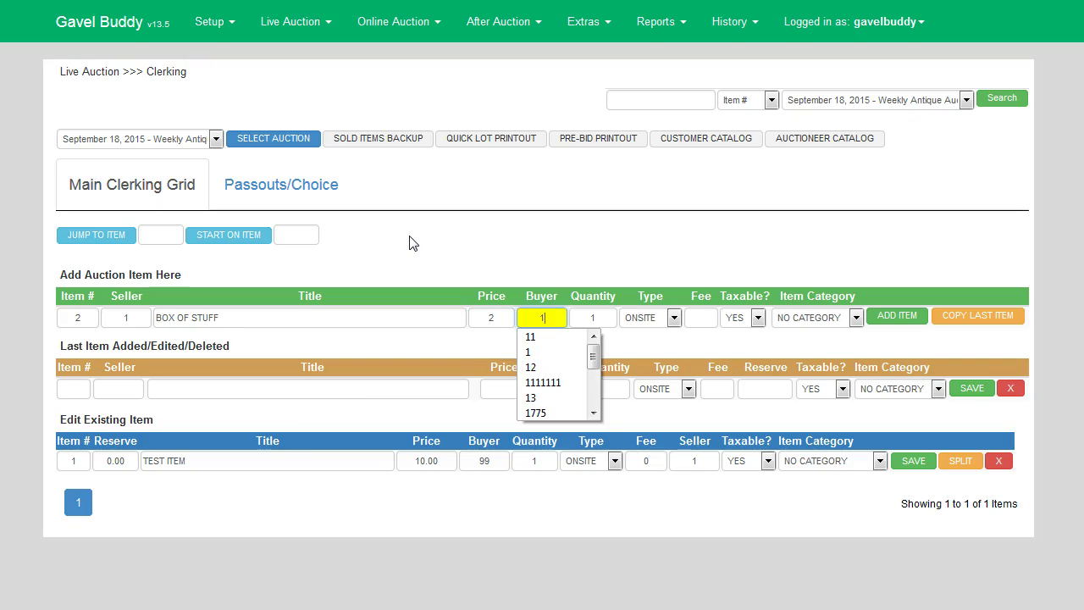
pyautogui.press('Return')
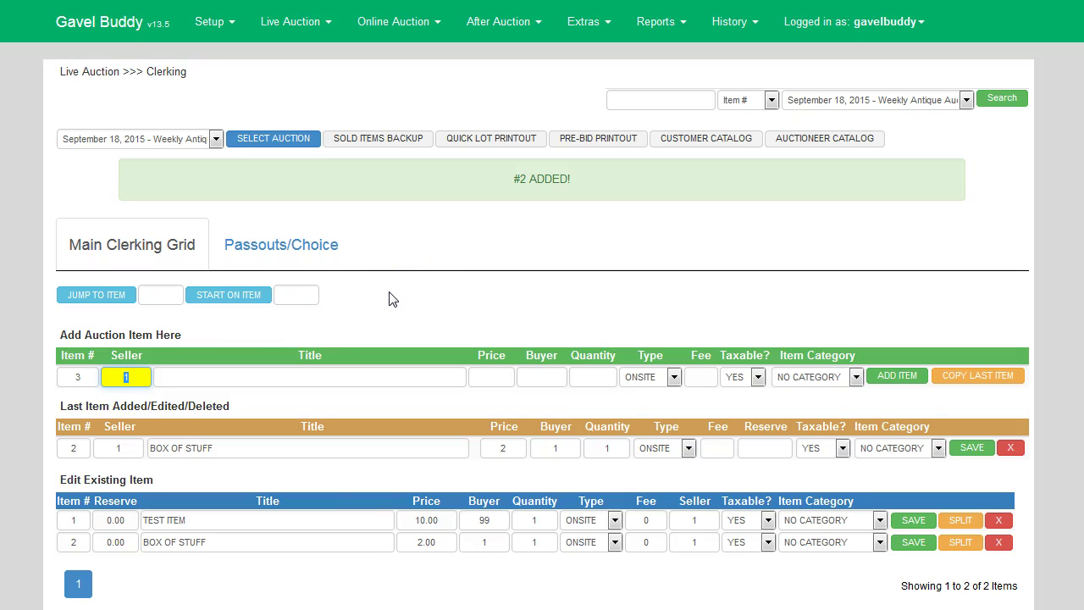
# - Add item 3 for the same seller, titled ANOTHER BOX OF STUFF, with price 3 and buyer 1
pyautogui.press('Tab')
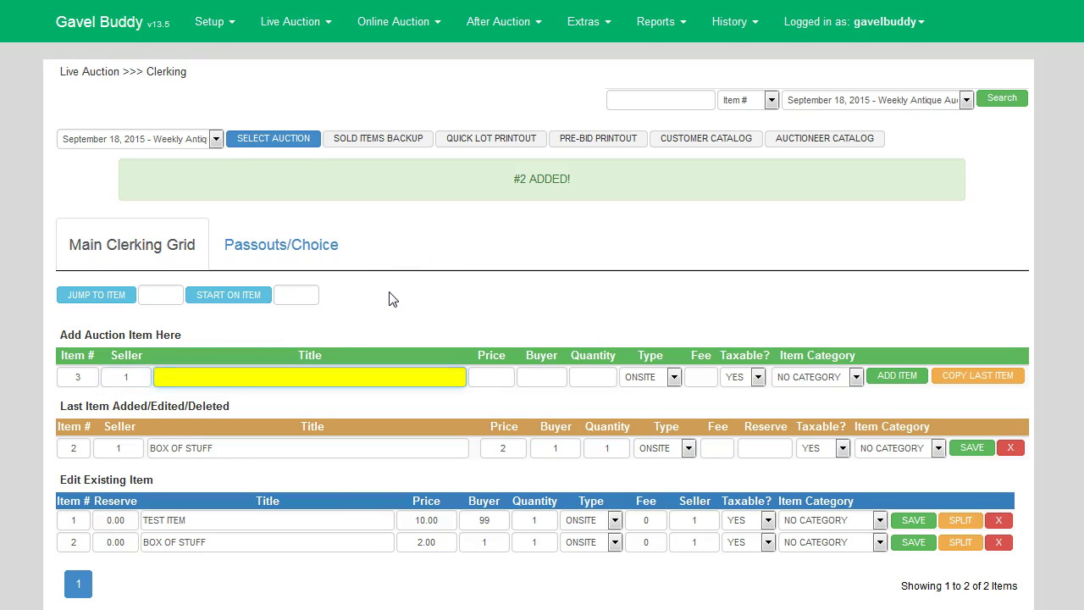
pyautogui.write('ANOTHER BOX OF STUFF')
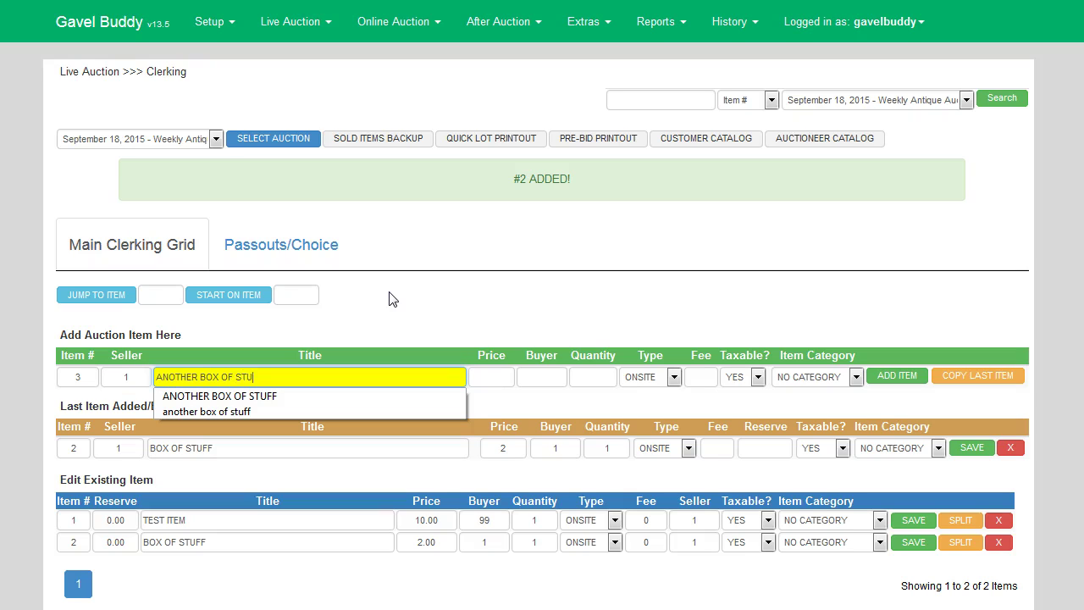
pyautogui.press('Tab')
pyautogui.write('3')
pyautogui.press('Tab')
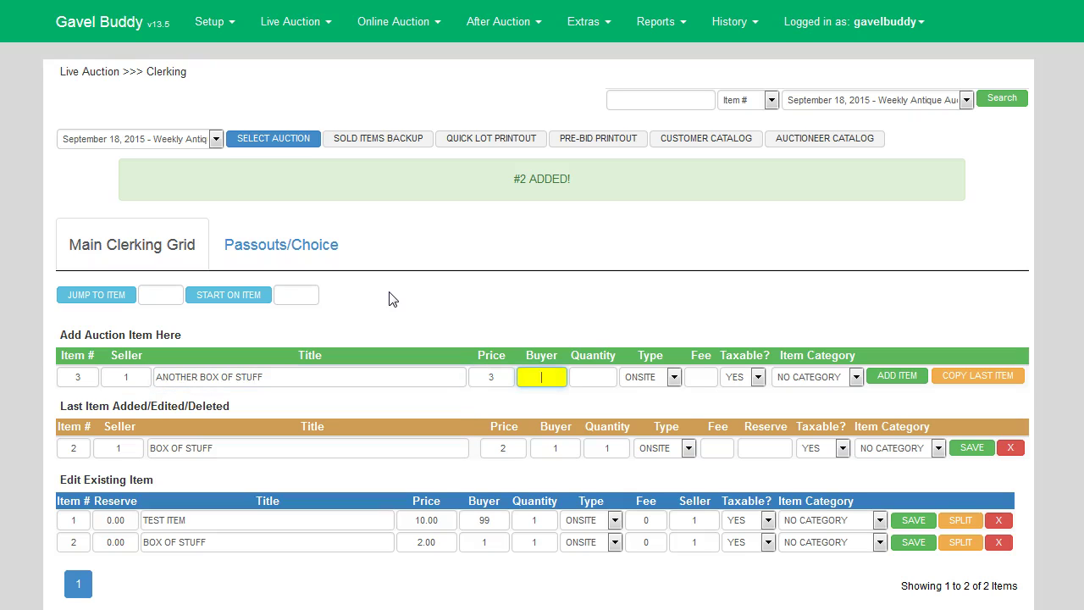
pyautogui.write('1')
pyautogui.press('Return')
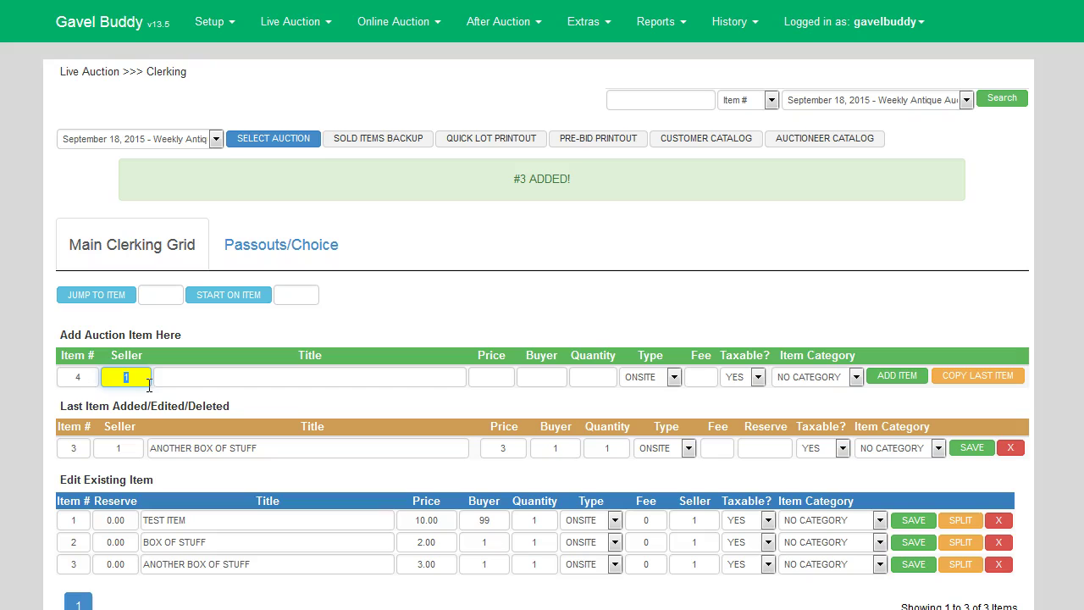
# - Add item 4 for seller 2, titled A NEW BOX OF STUFF, with price 5 and buyer 3
pyautogui.write('2')
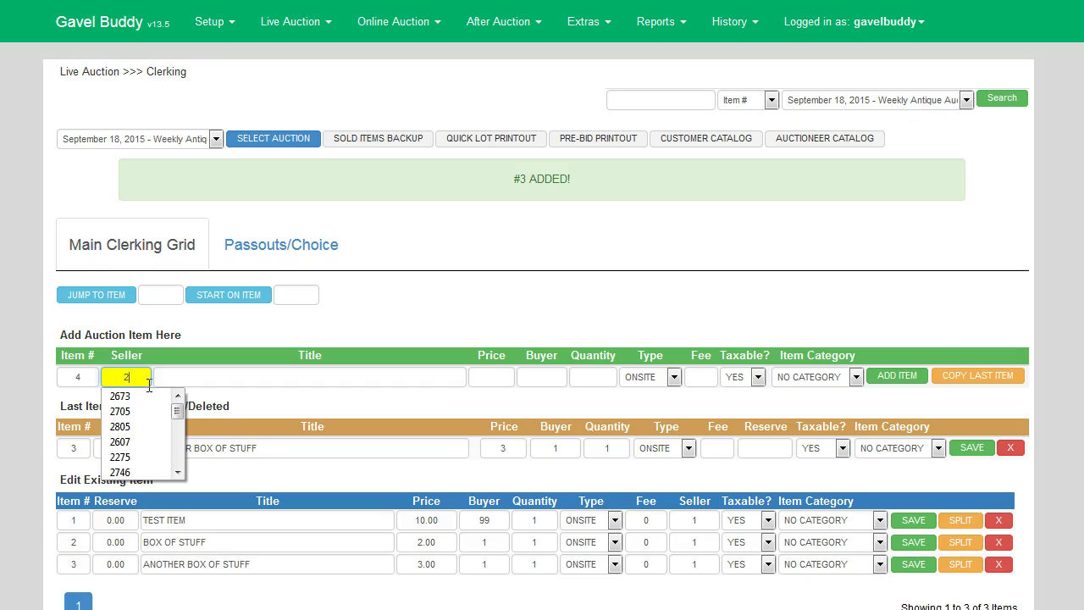
pyautogui.press('Tab')
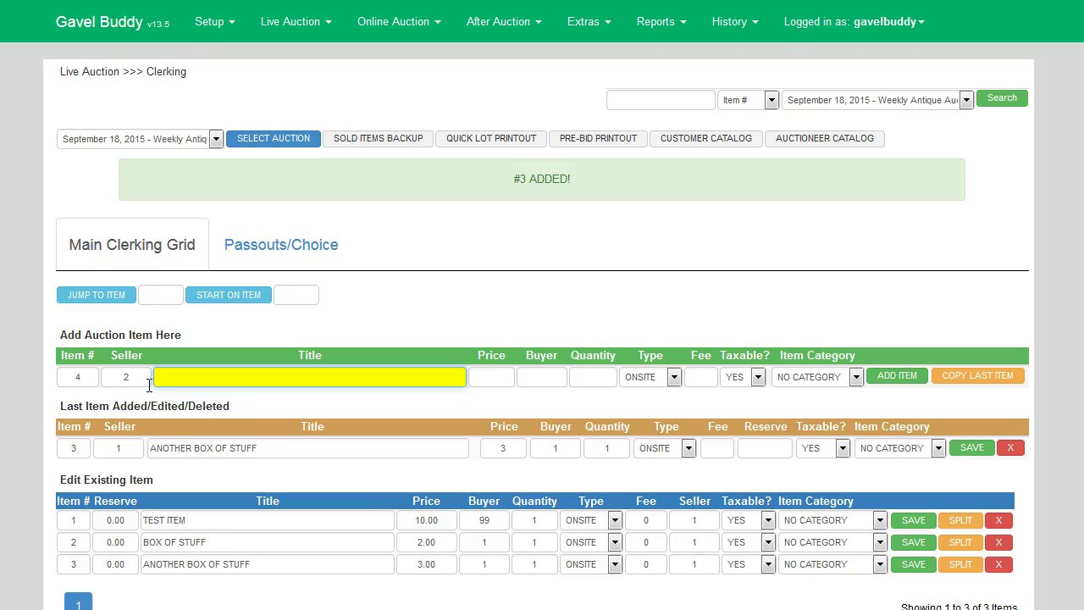
pyautogui.write('A NEW BOX OF STUFF')
pyautogui.press('Tab')
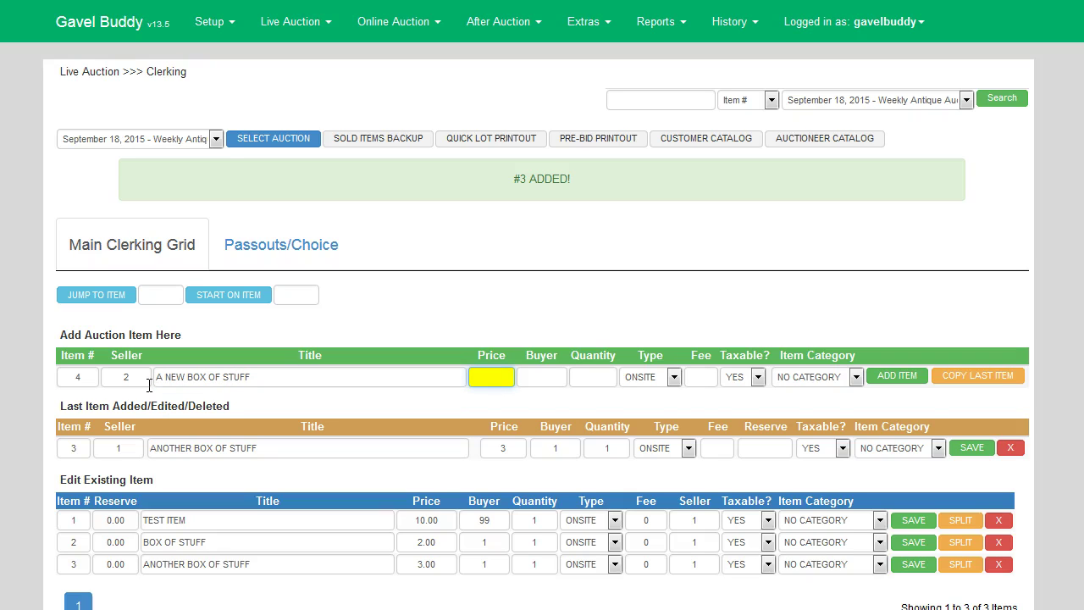
pyautogui.write('5')
pyautogui.press('Tab')
pyautogui.write('3')
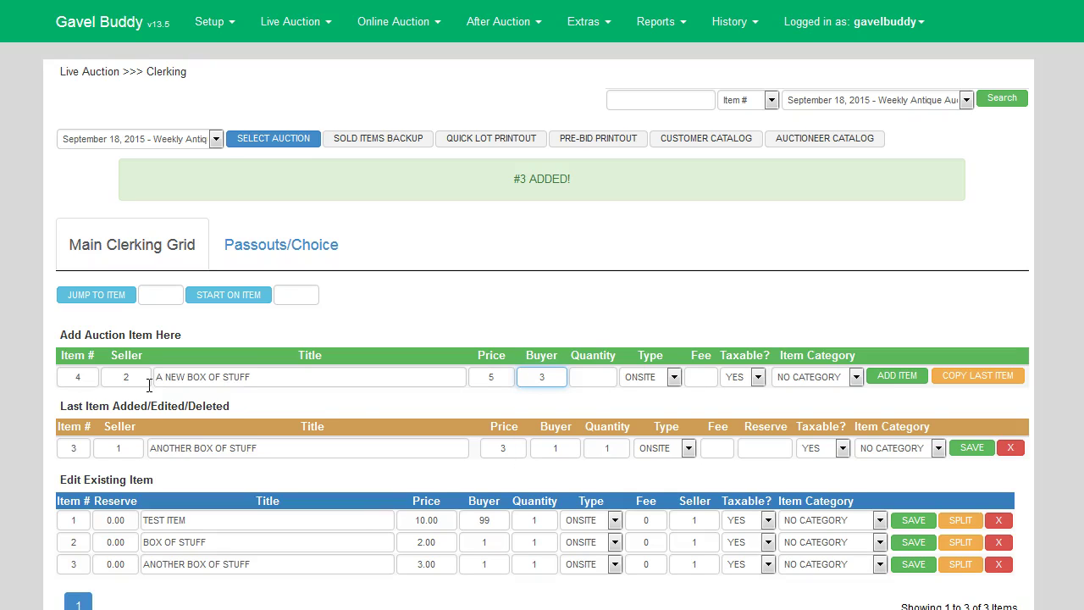
pyautogui.press('Return')
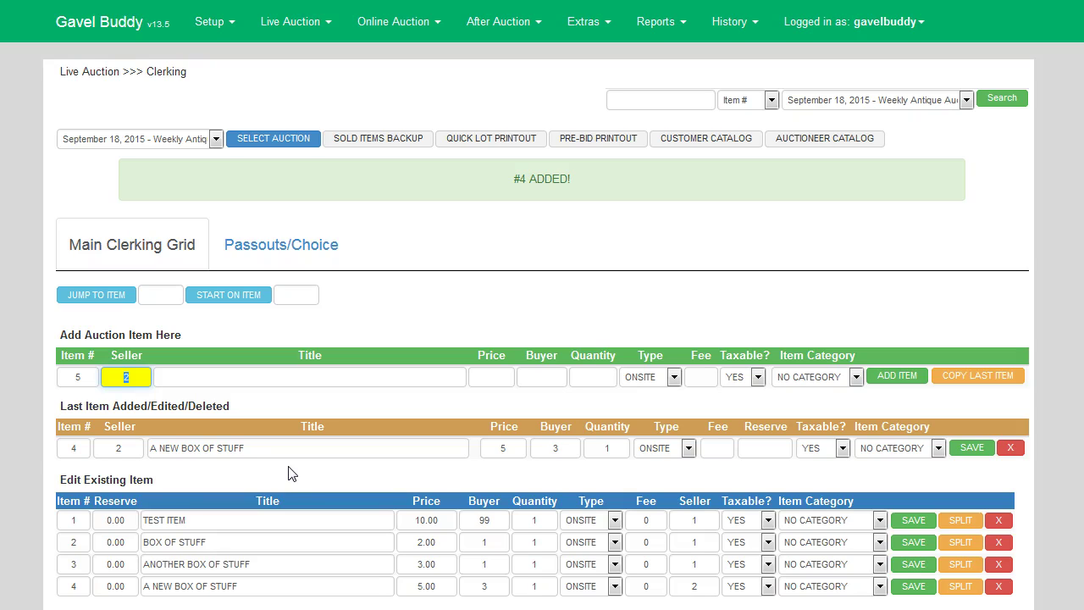
# - Add item 5 for the same seller, titled FLAT OF COLLECTIBLES, with price 5 and buyer 2
pyautogui.press('Tab')
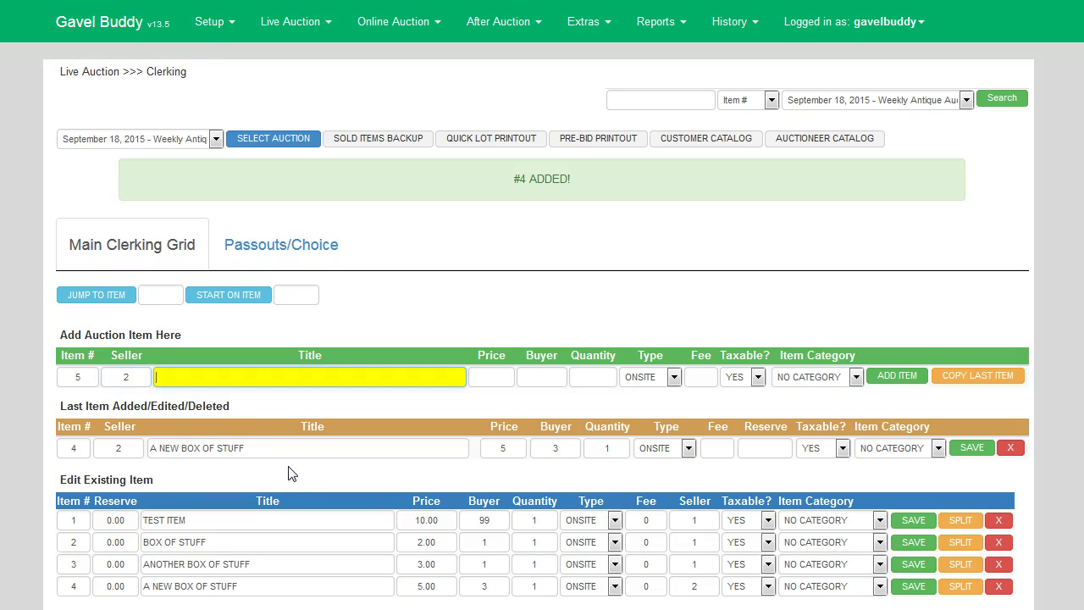
pyautogui.write('FLAT OF COLLECTIBLES')
pyautogui.press('Tab')
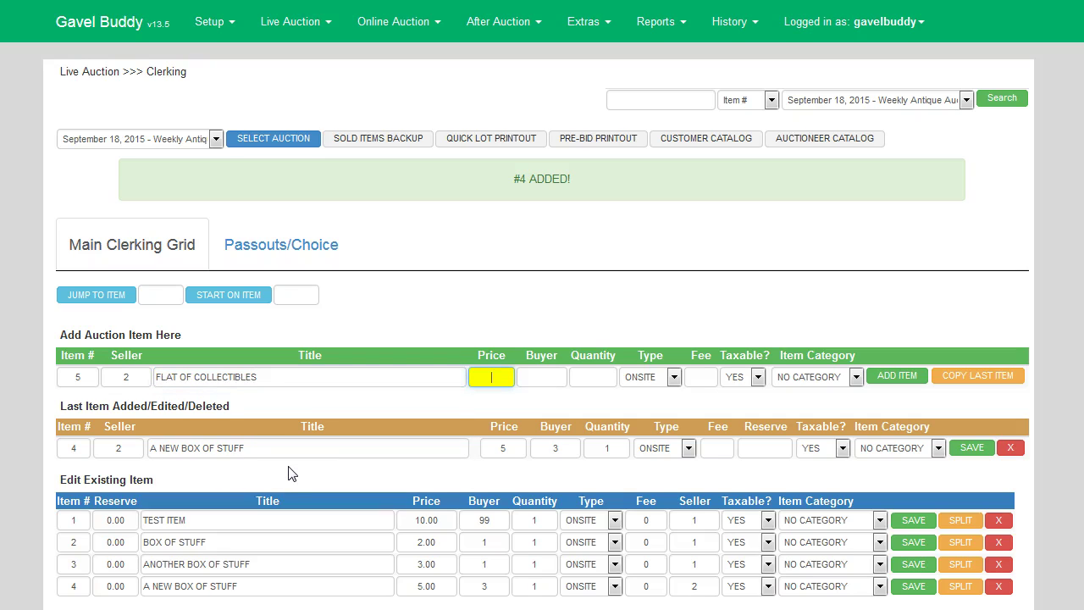
pyautogui.write('5')
pyautogui.press('Tab')
pyautogui.write('2')
pyautogui.press('Return')
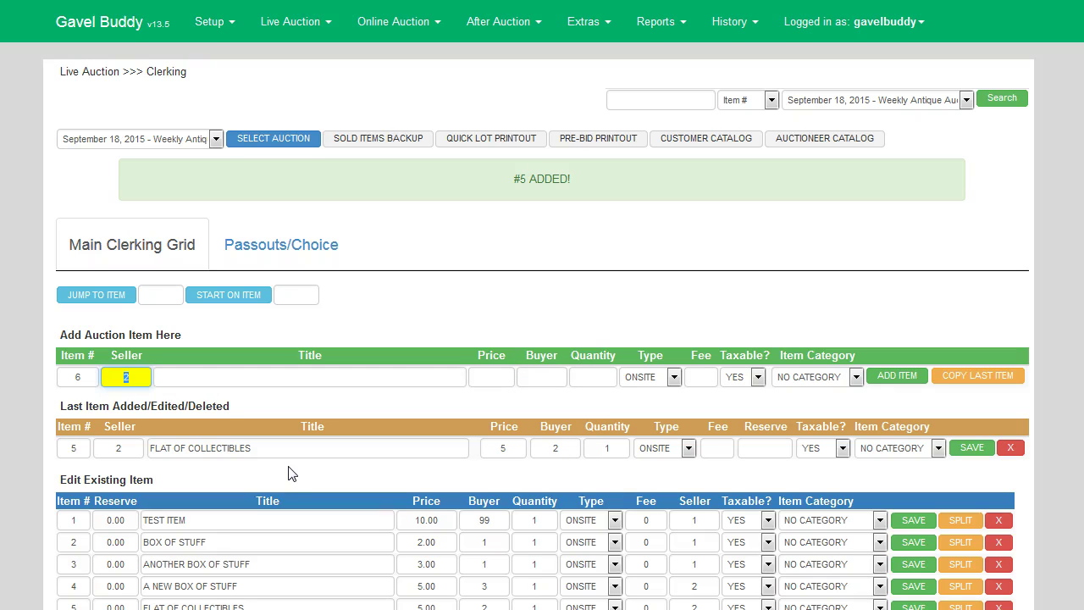
# - Add item 6 for the same seller, titled FLAT OF CARS, with price 8 and buyer 1
pyautogui.press('Tab')
pyautogui.write('FLAT OF CARS')
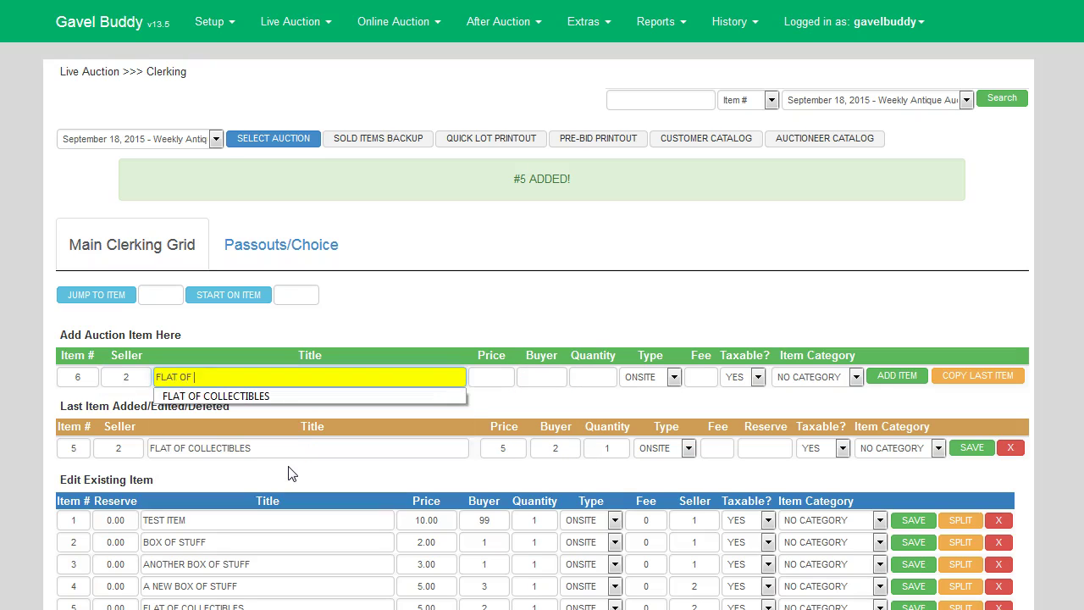
pyautogui.press('Tab')
pyautogui.write('8')
pyautogui.press('Tab')
pyautogui.write('1')
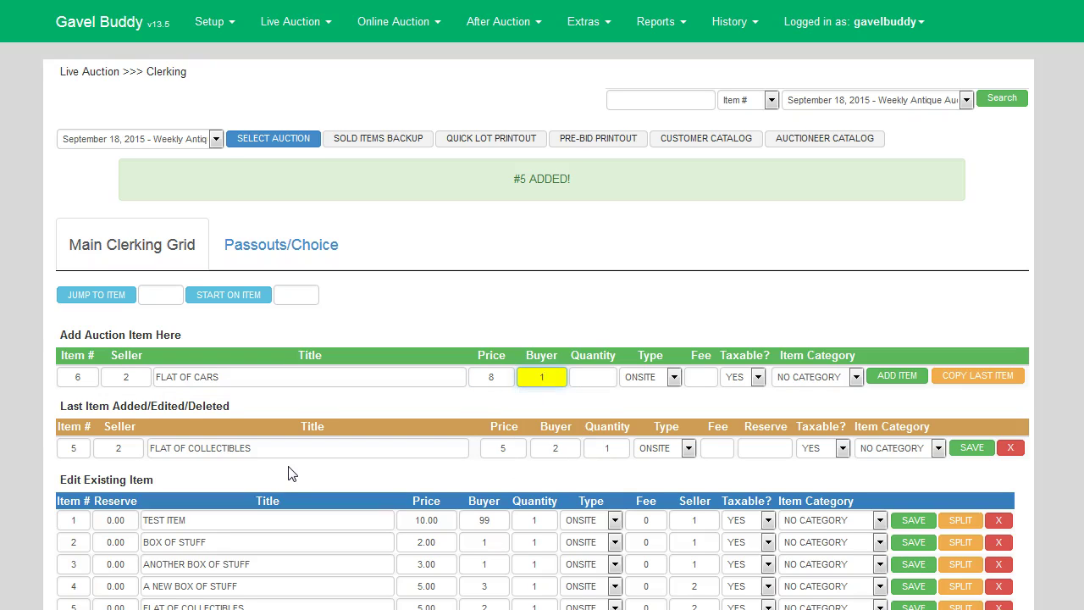
pyautogui.press('Return')
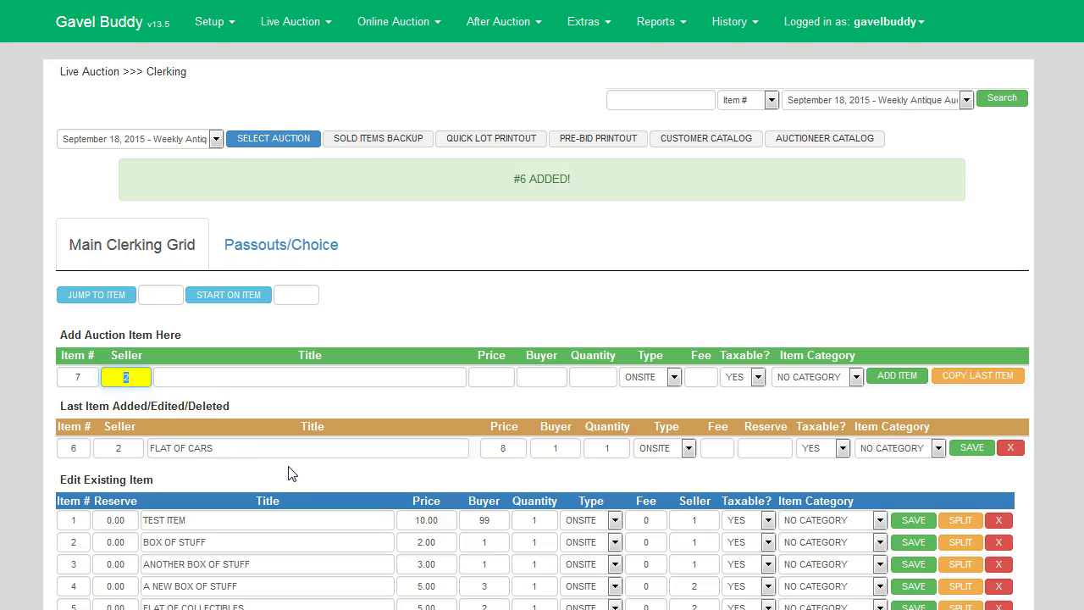
# - Add item 7 for seller 1, titled BOX OF MOVIES, with price 2 and buyer 3
pyautogui.write('1')
pyautogui.press('Tab')
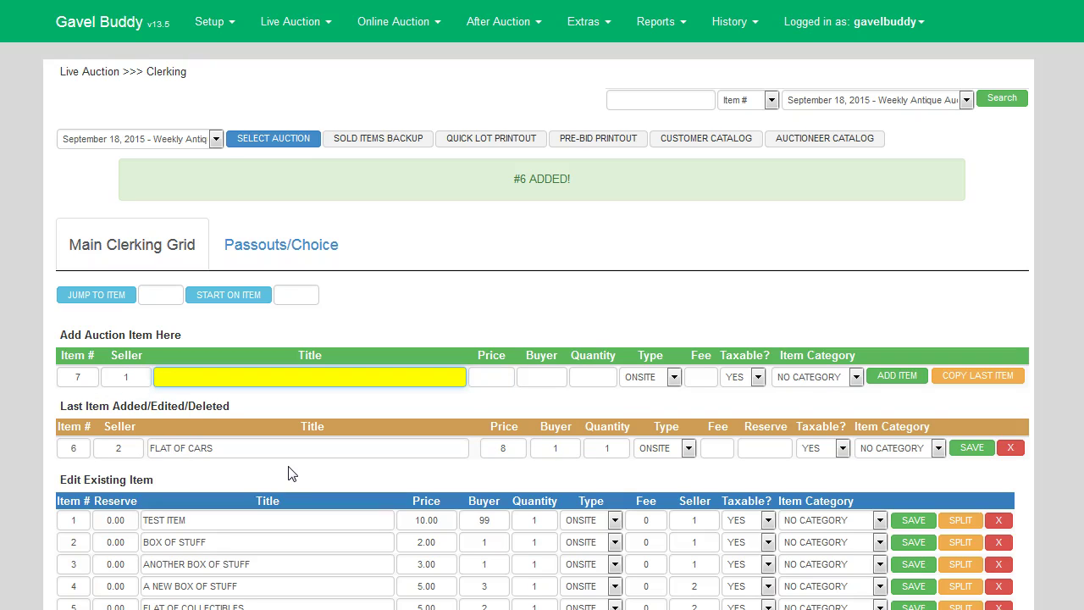
pyautogui.write('BOX OF MOVIES')
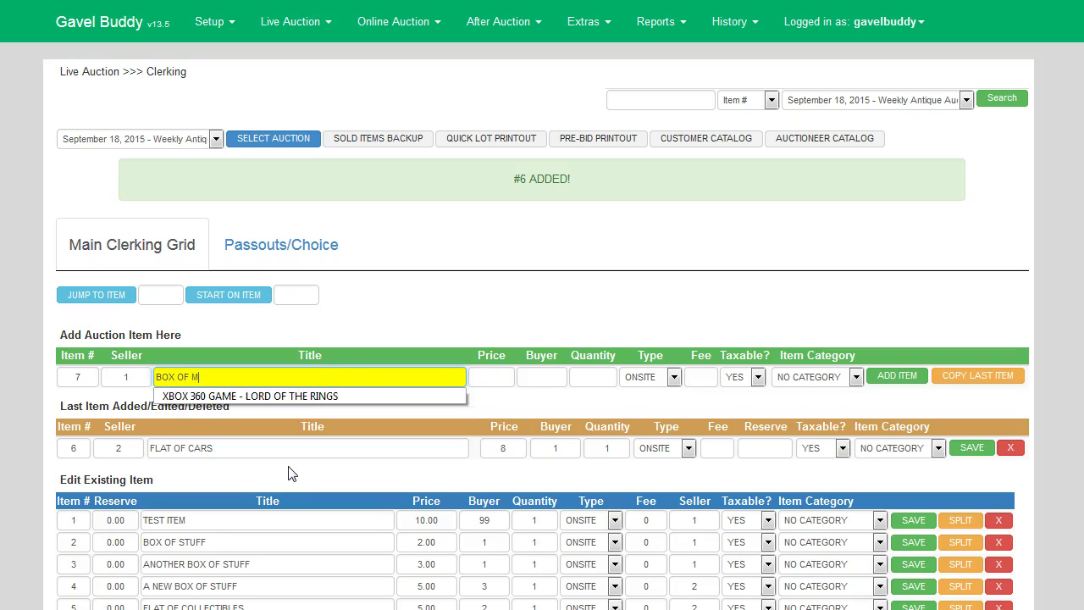
pyautogui.press('Tab')
pyautogui.write('2')
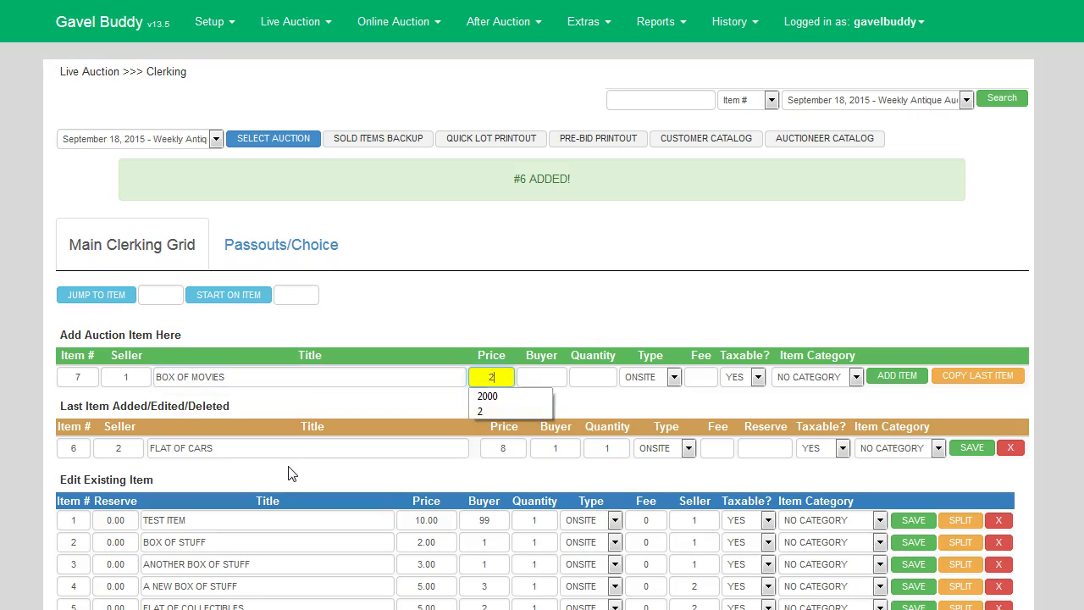
pyautogui.press('Tab')
pyautogui.write('3')
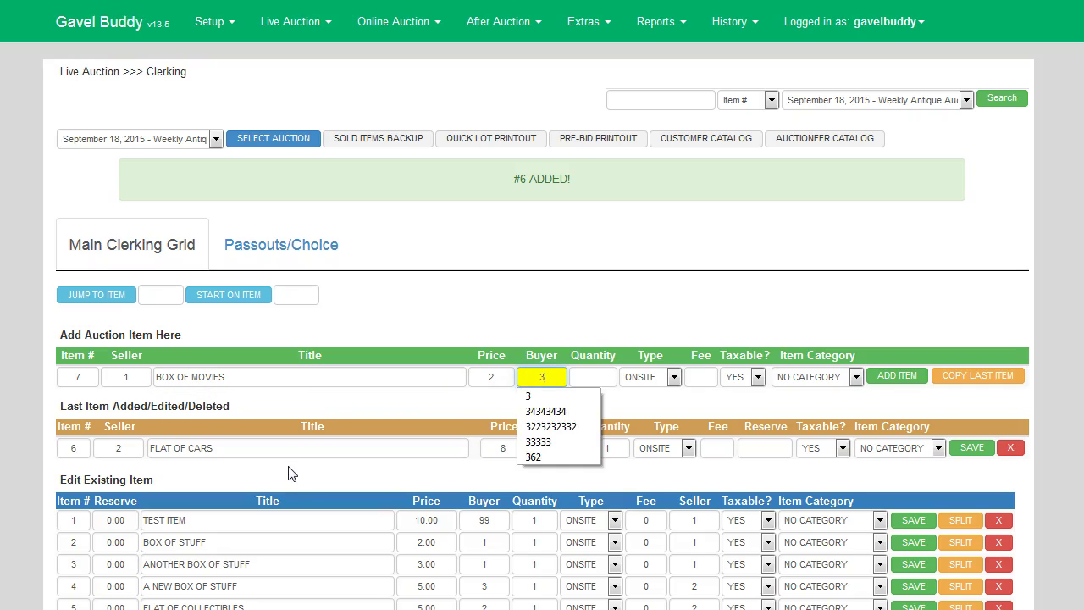
pyautogui.press('Tab')
pyautogui.press('Return')
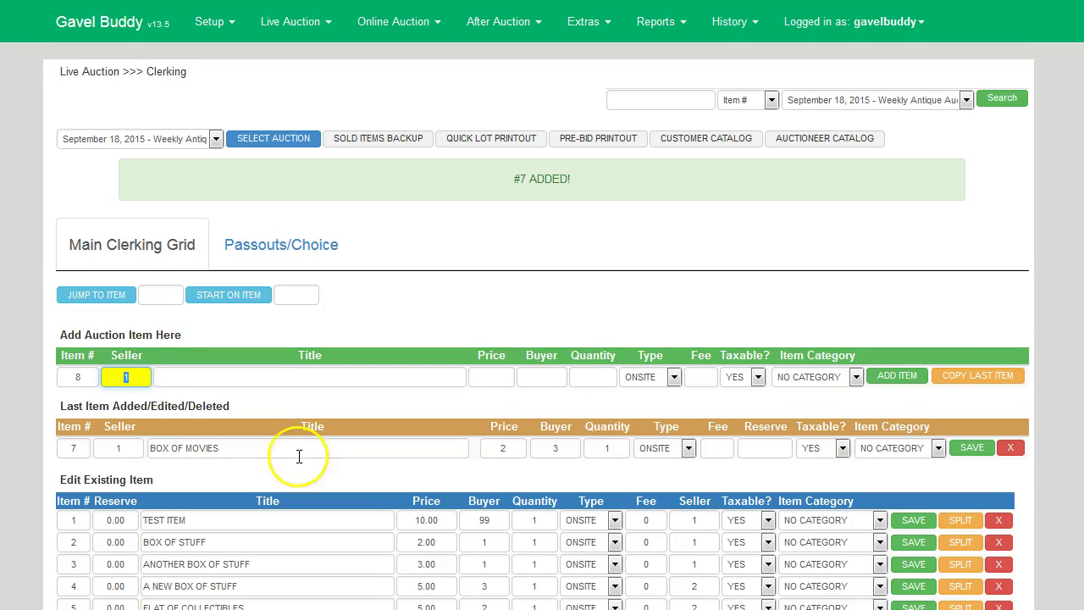
# - Add item 8 for the same seller, titled BOX OF DECOYS, with price 2, buyer 3 and quantity 2
pyautogui.scroll(-2, 297, 454)
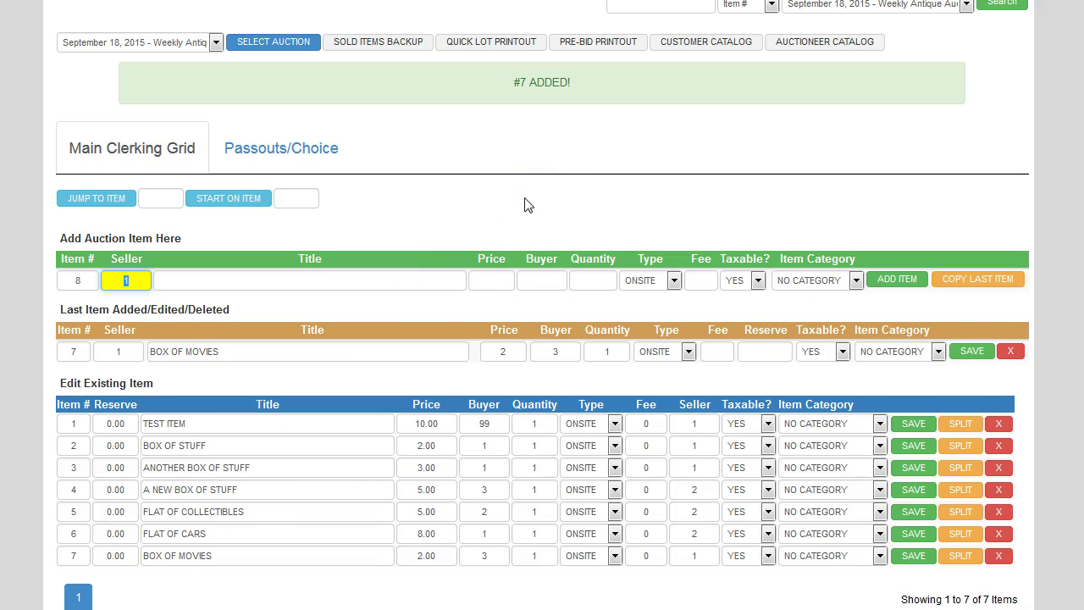
pyautogui.press('Tab')
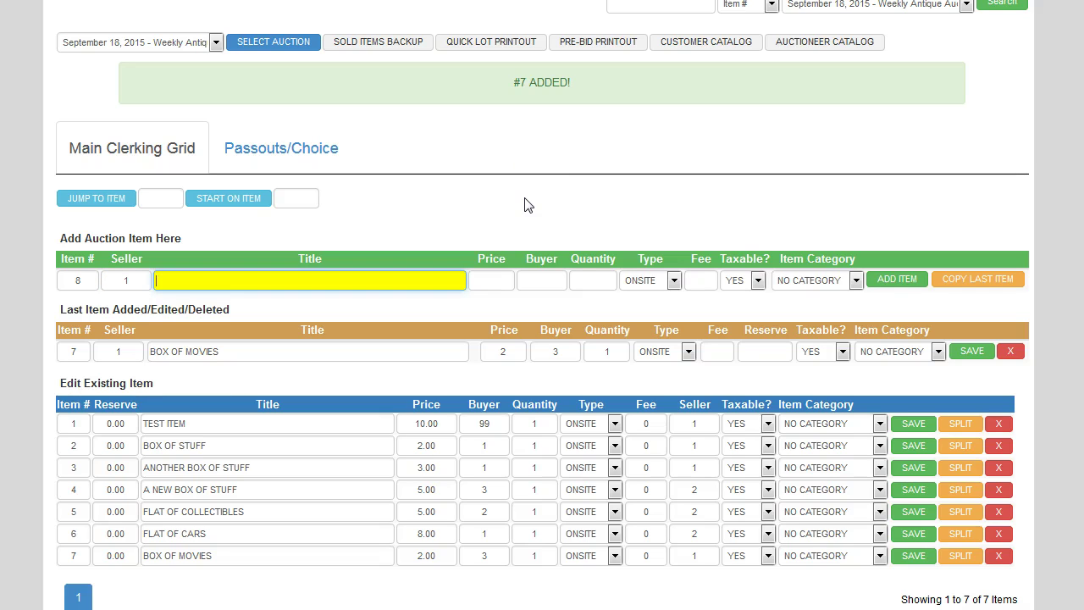
pyautogui.write('BOX OF DECOYS')
pyautogui.press('Tab')
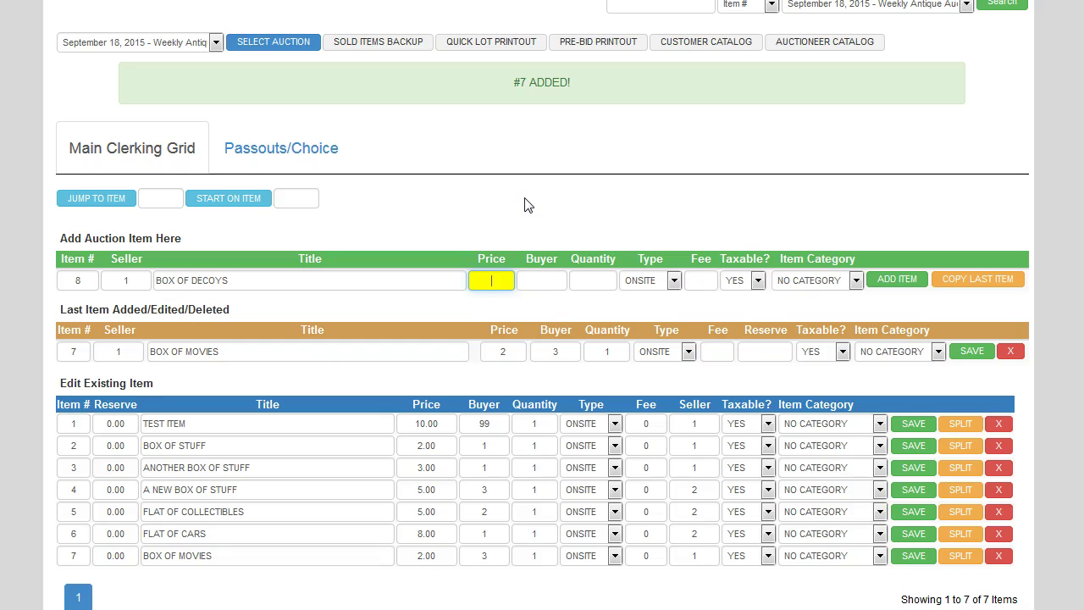
pyautogui.write('2')
pyautogui.press('Tab')
pyautogui.write('3')
pyautogui.press('Tab')
pyautogui.write('2')
pyautogui.press('Return')
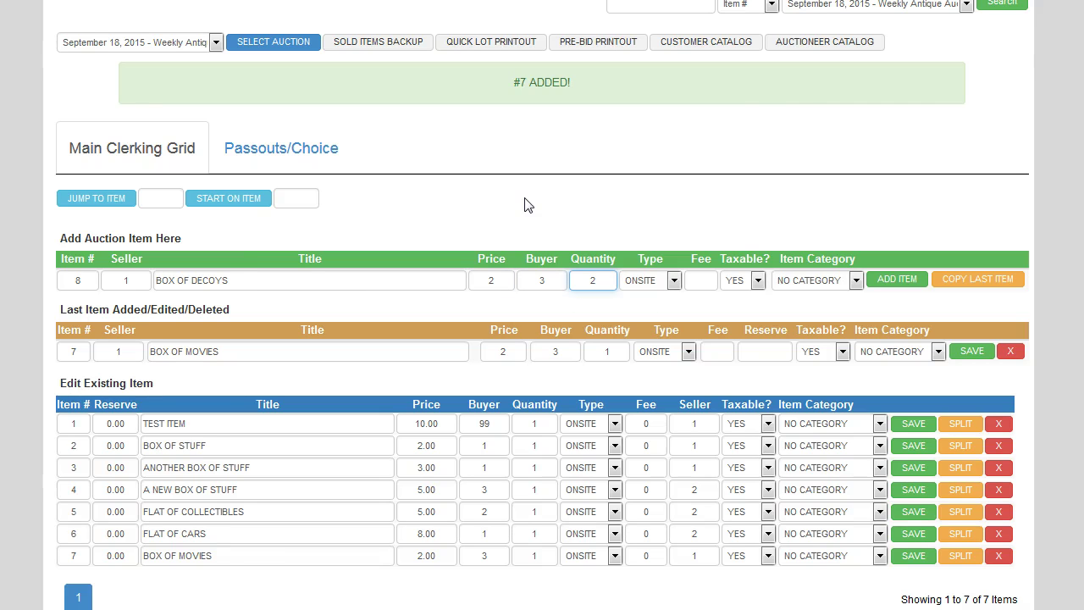
# - Submit the filled-in BOX OF DECOYS entry as item 8
pyautogui.press('Return')
pyautogui.scroll(-1, 523, 230)
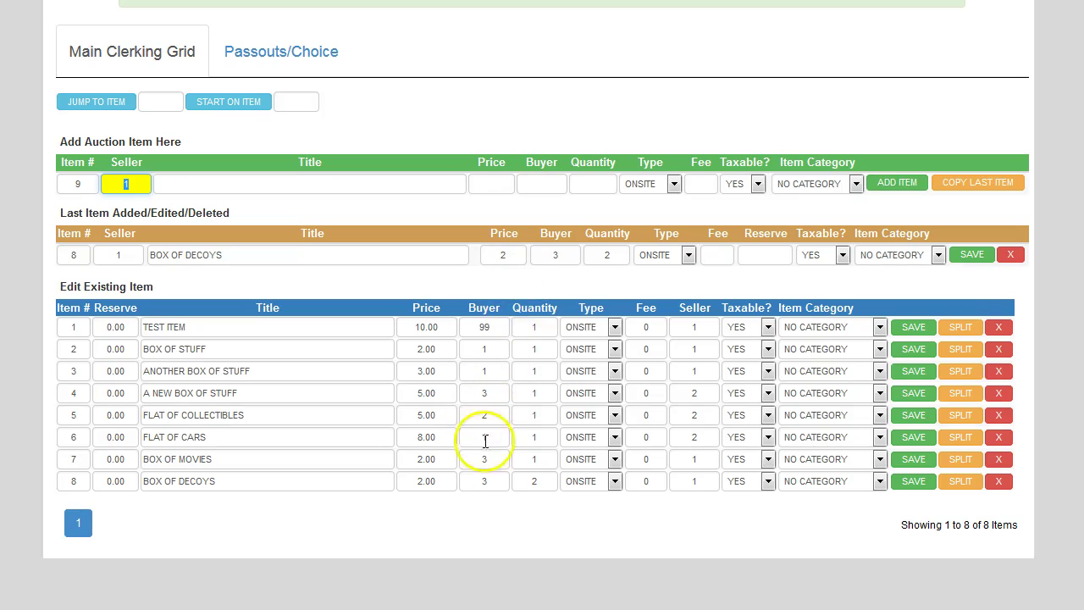
# - Check the type, fee and category fields of the new item 9 entry and set its Taxable option to NO
pyautogui.click(660, 185)
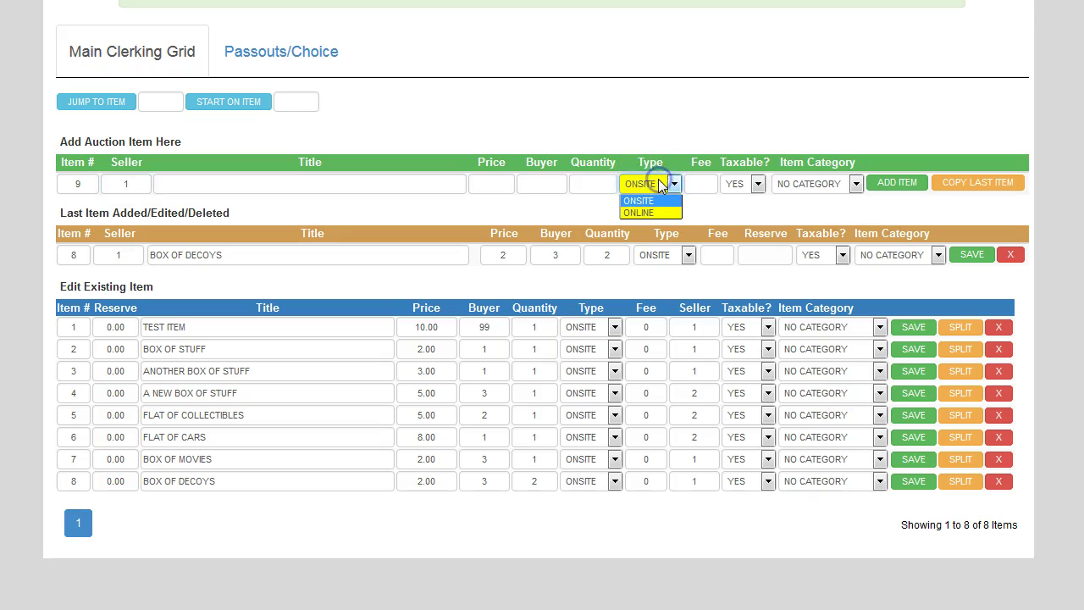
pyautogui.click(669, 107)
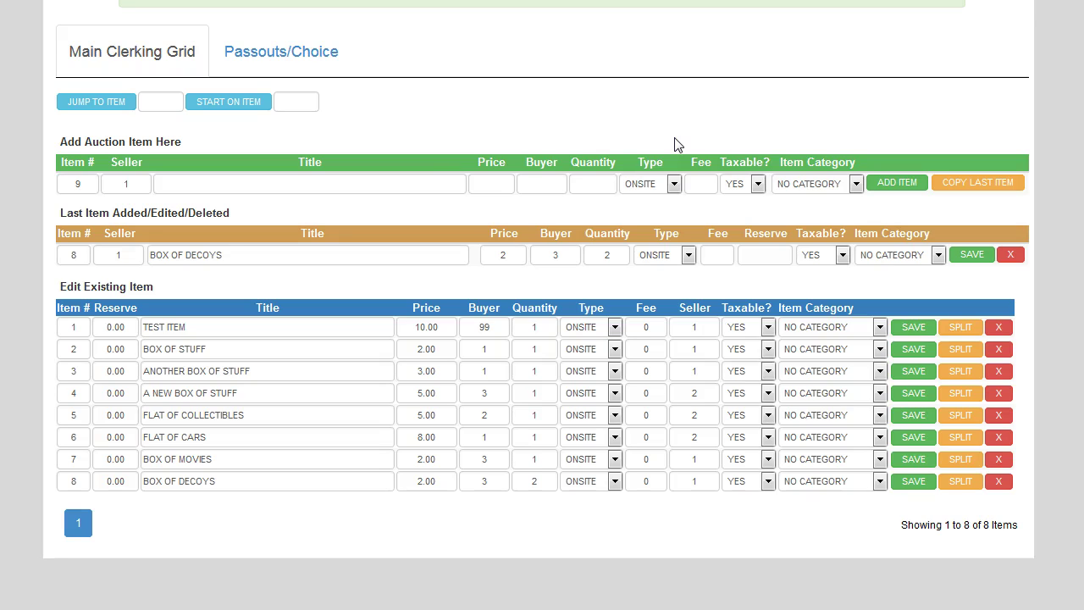
pyautogui.click(697, 182)
pyautogui.click(757, 184)
pyautogui.click(758, 208)
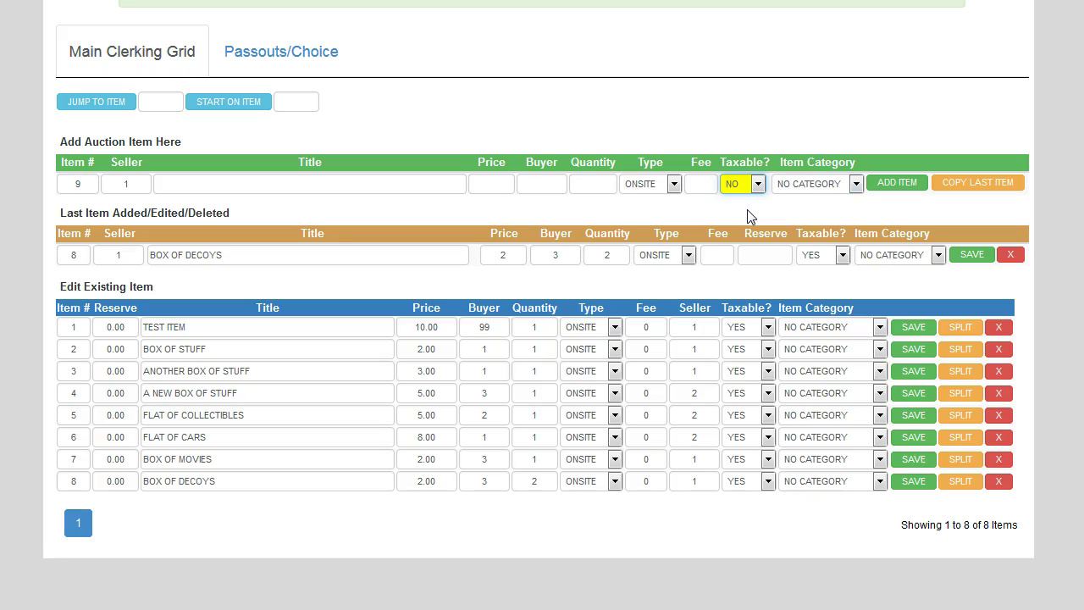
pyautogui.click(787, 185)
pyautogui.click(781, 144)
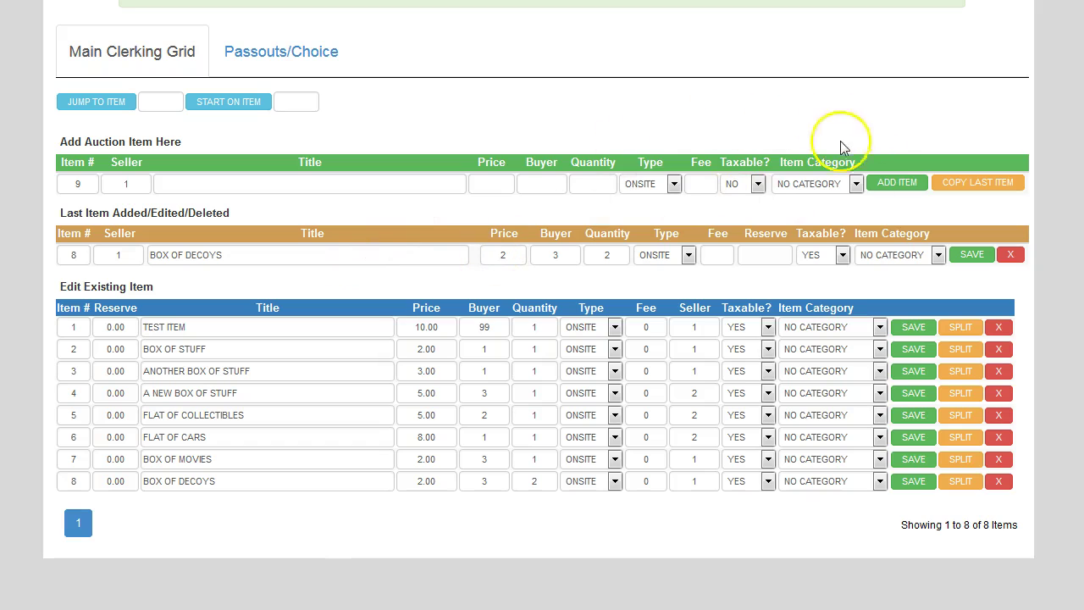
# - Add item 9 as a copy of the last item, with buyer 3
pyautogui.click(969, 188)
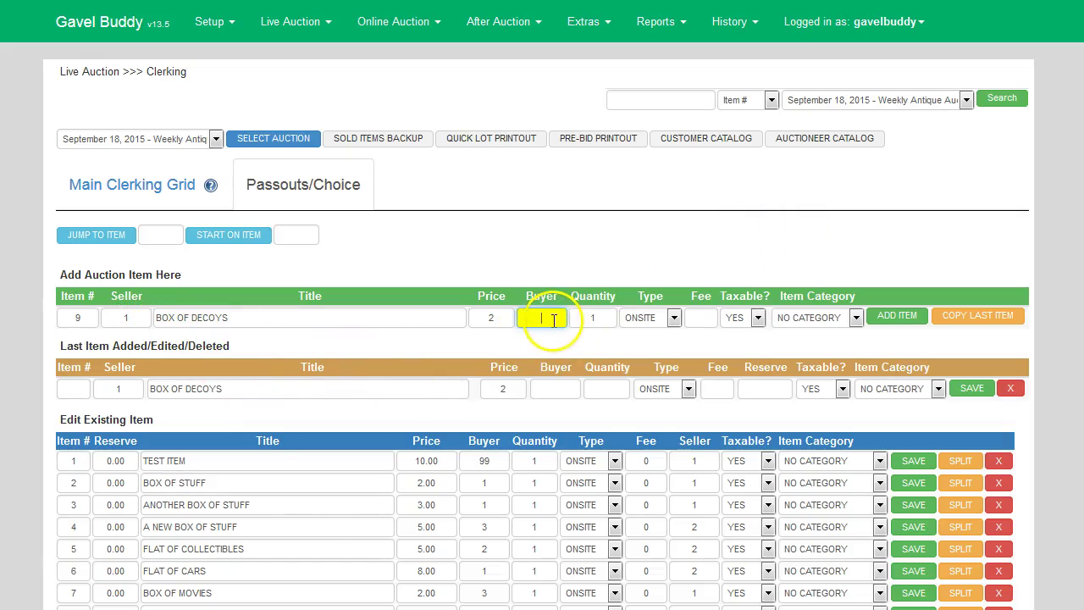
pyautogui.click(546, 323)
pyautogui.write('3')
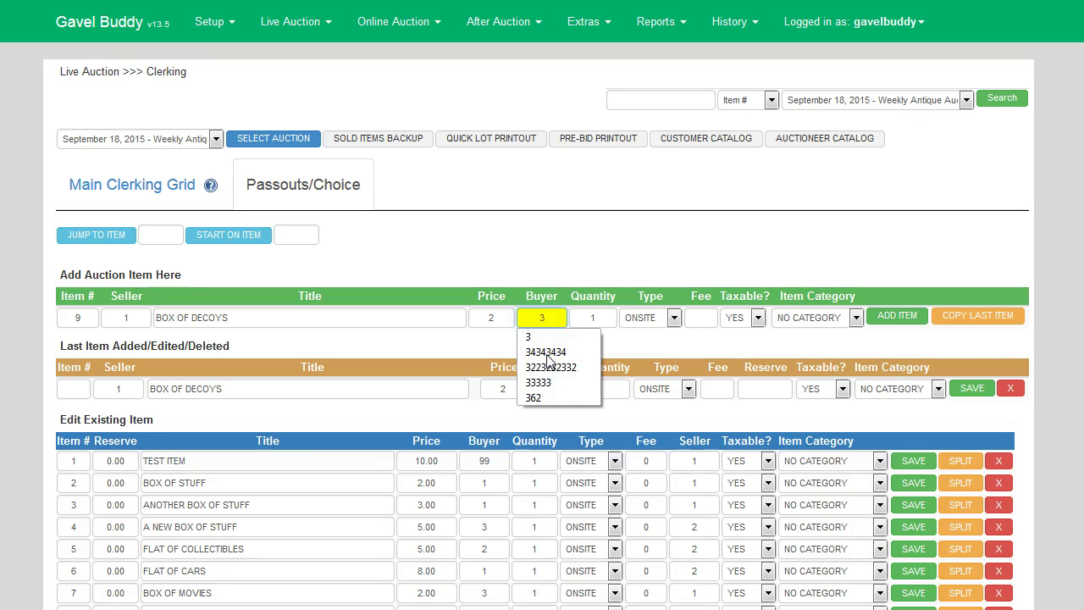
pyautogui.press('Return')
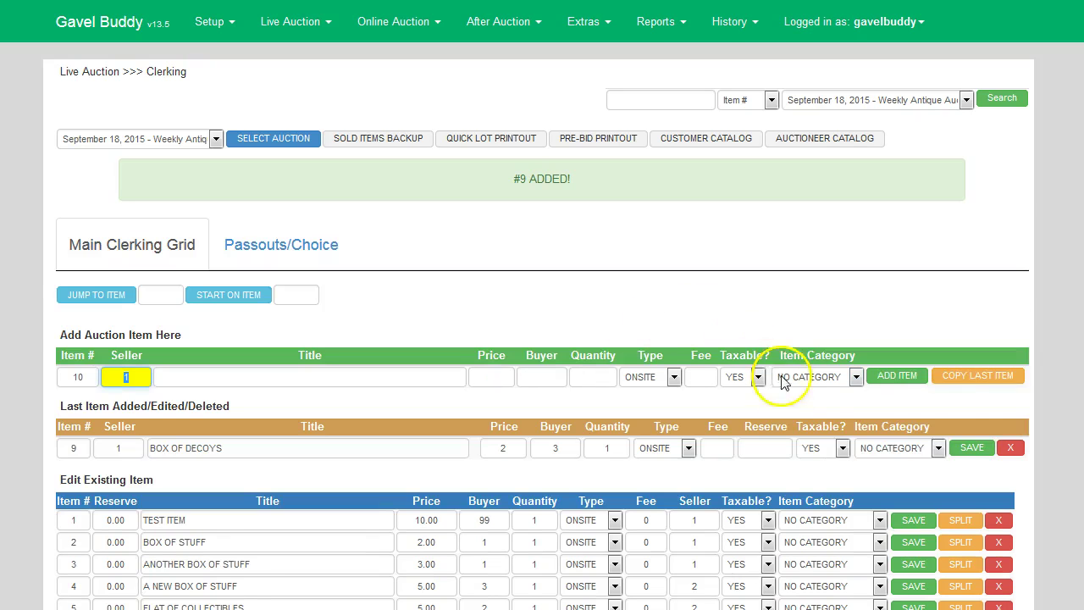
# - Add item 10 as a copy of the last item, with price 4, buyer 1 and quantity 3
pyautogui.click(970, 382)
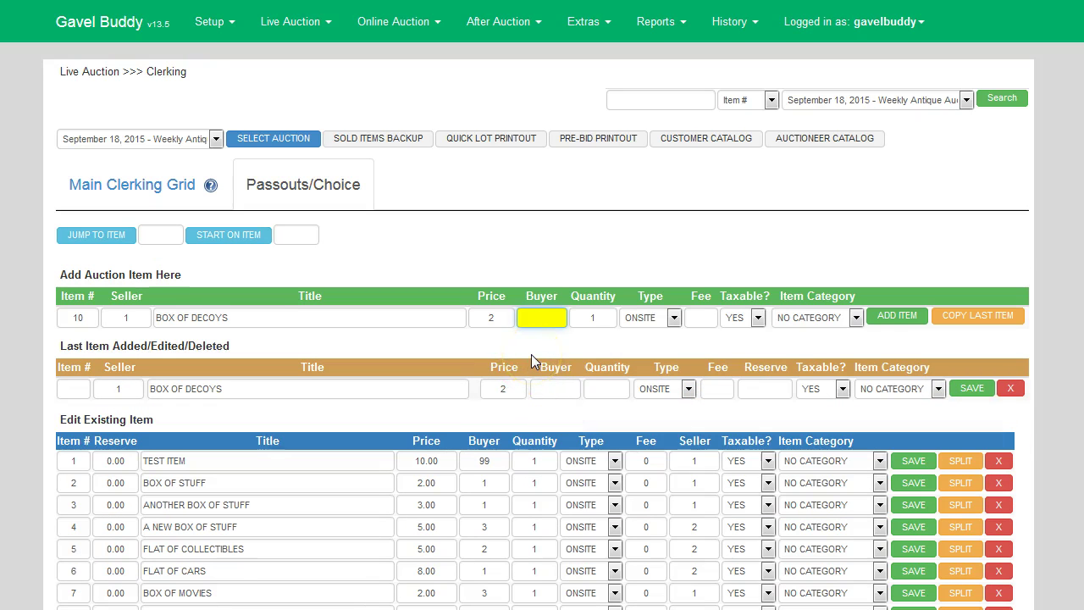
pyautogui.hotkey('shift', 'Tab')
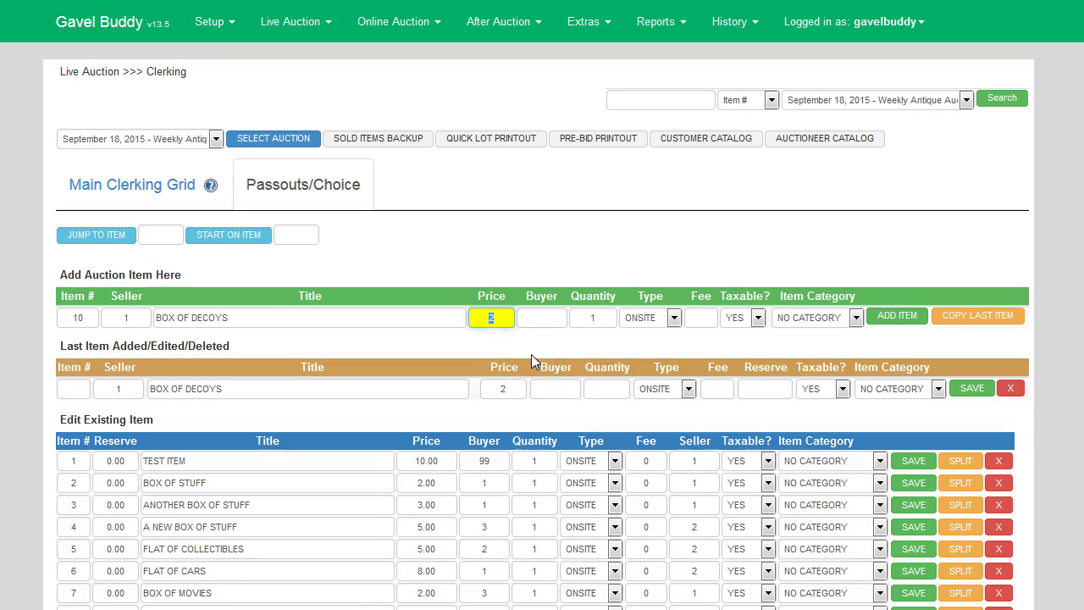
pyautogui.write('4')
pyautogui.press('Tab')
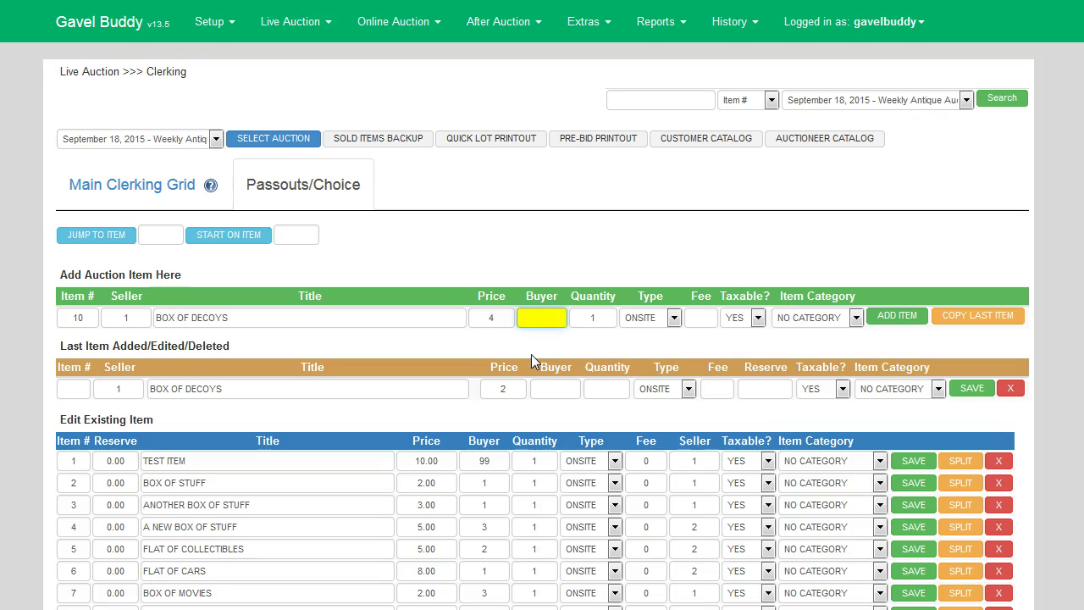
pyautogui.write('1')
pyautogui.press('Tab')
pyautogui.write('3')
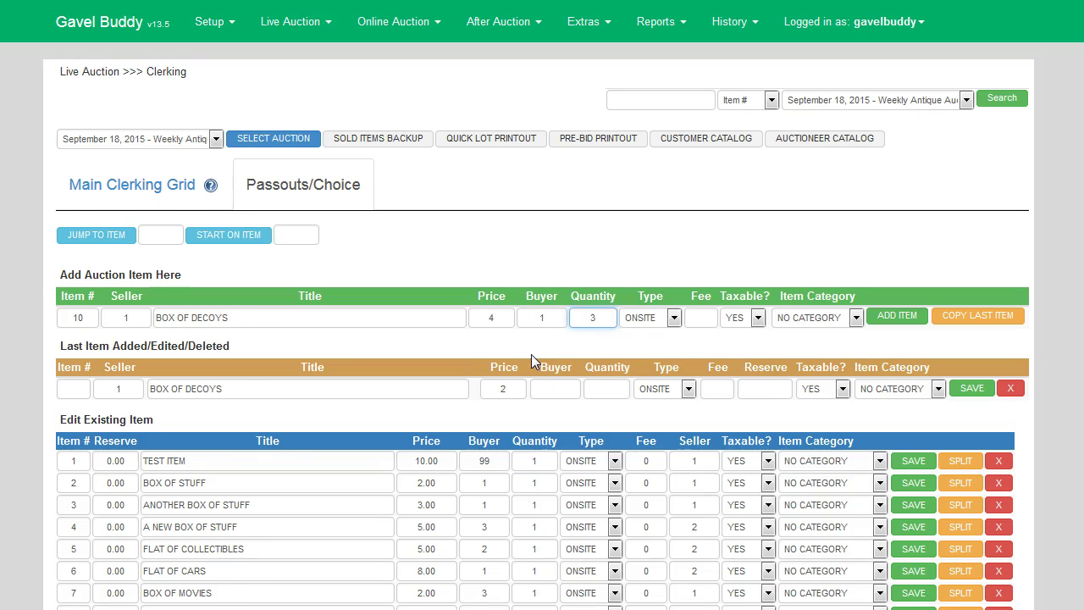
pyautogui.press('Return')
pyautogui.click(532, 356)
pyautogui.scroll(-1, 539, 350)
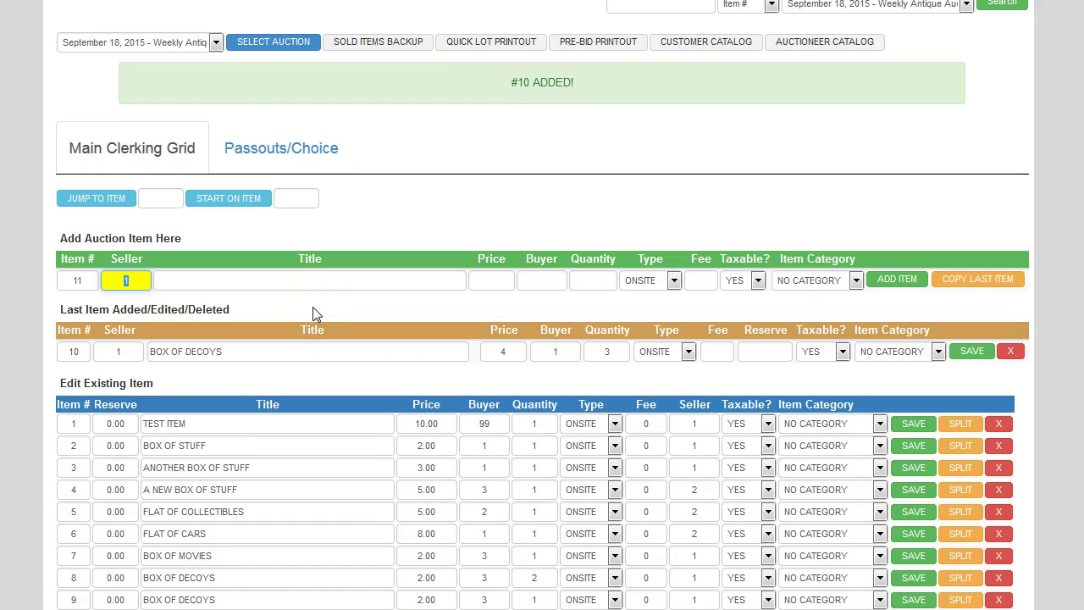
# - Delete item 1, TEST ITEM, from the existing items and add the deleted lot back to the auction
pyautogui.scroll(-1, 313, 314)
pyautogui.click(94, 235)
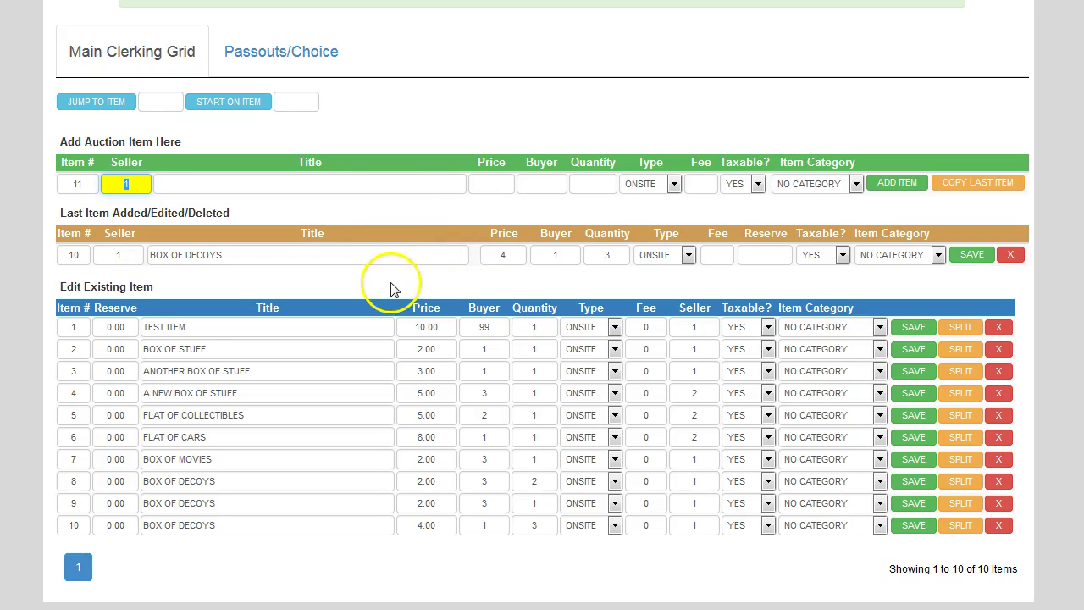
pyautogui.click(1000, 327)
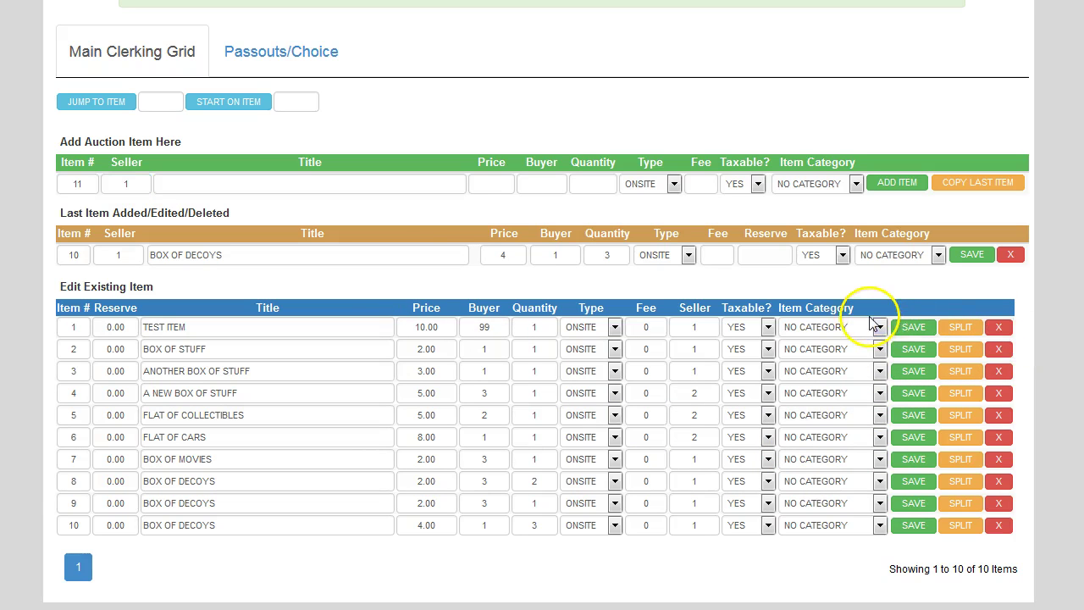
pyautogui.scroll(-2, 821, 330)
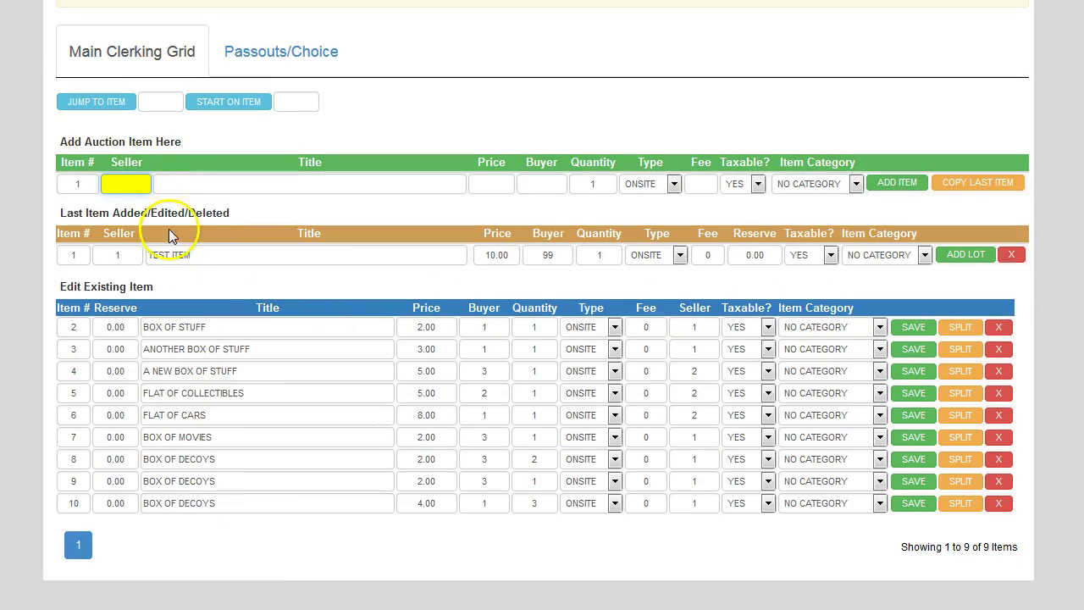
pyautogui.click(718, 253)
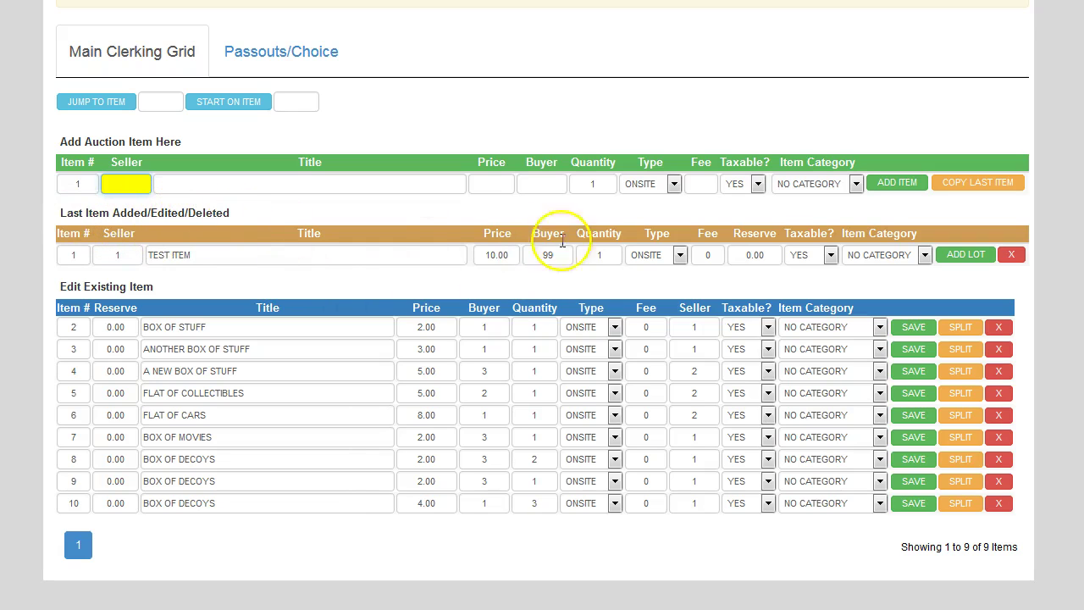
pyautogui.click(954, 258)
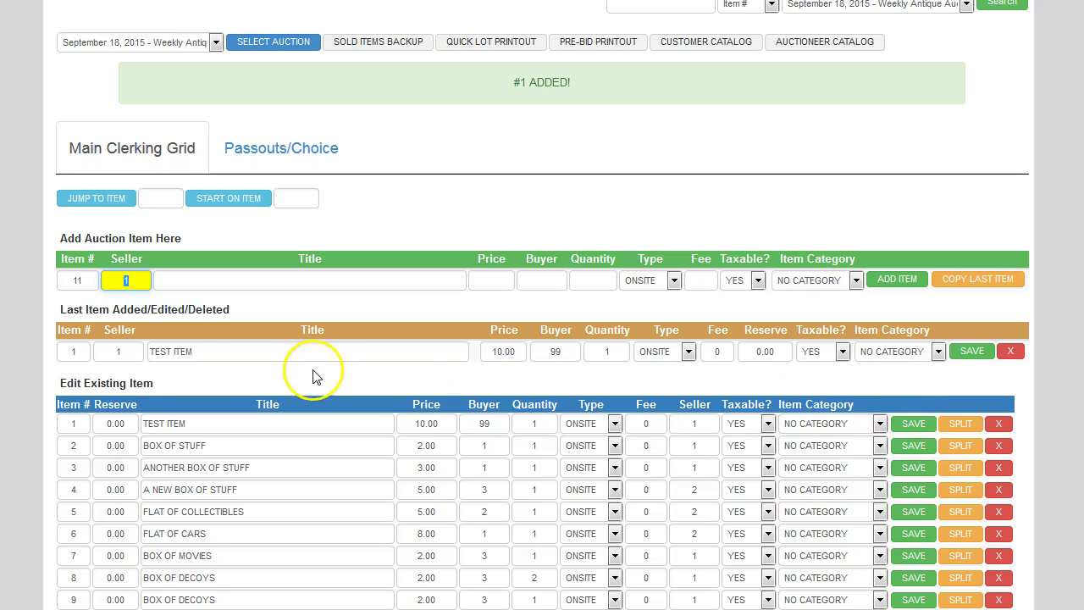
# - Change the title of the last added item, item 1, to TEST ITEM 2 and save it
pyautogui.click(212, 354)
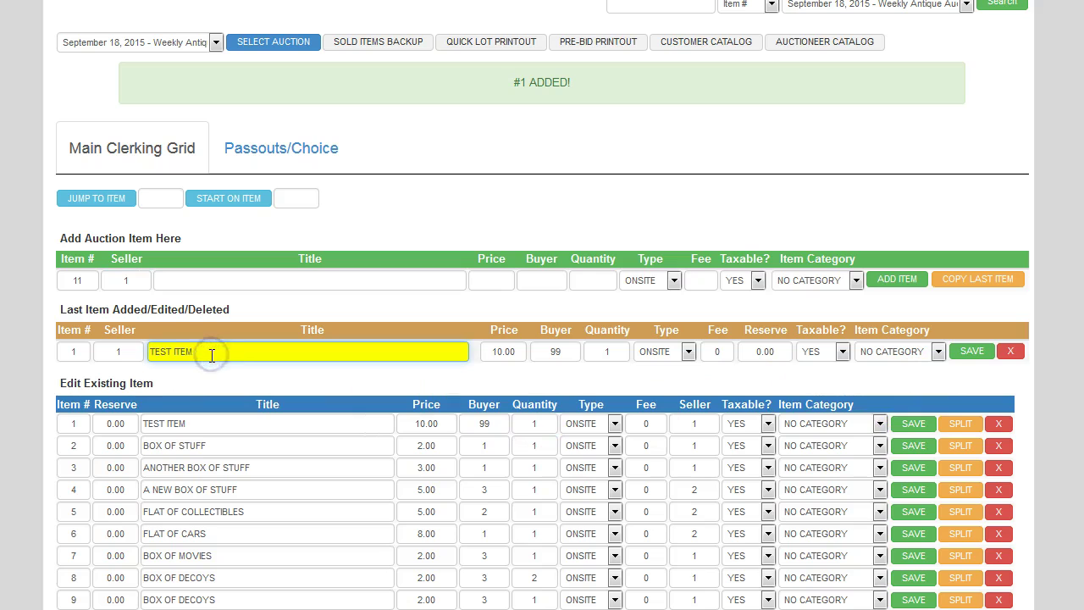
pyautogui.write('2')
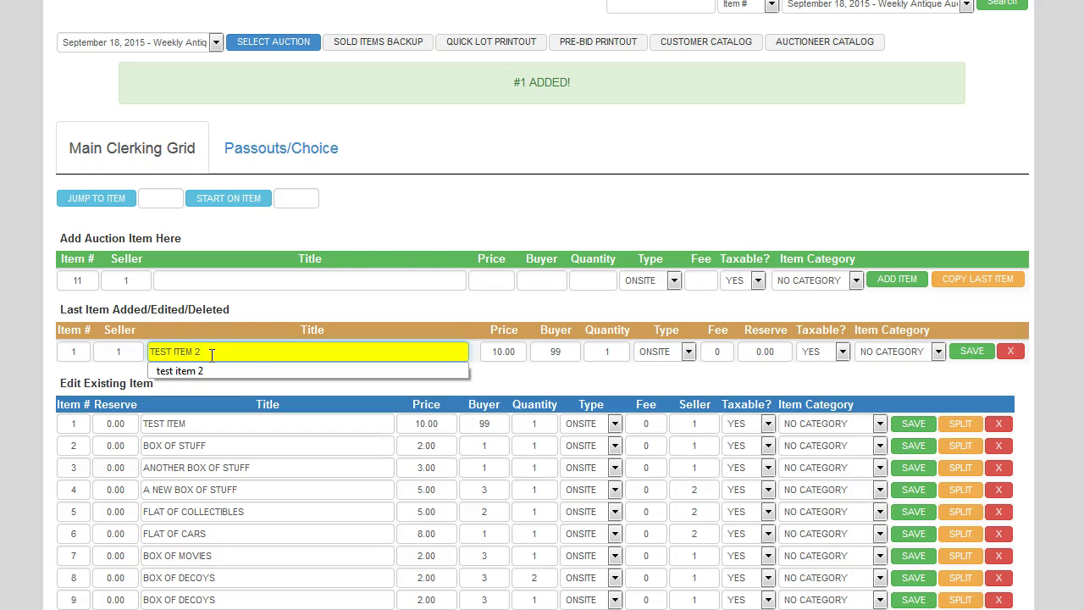
pyautogui.click(972, 351)
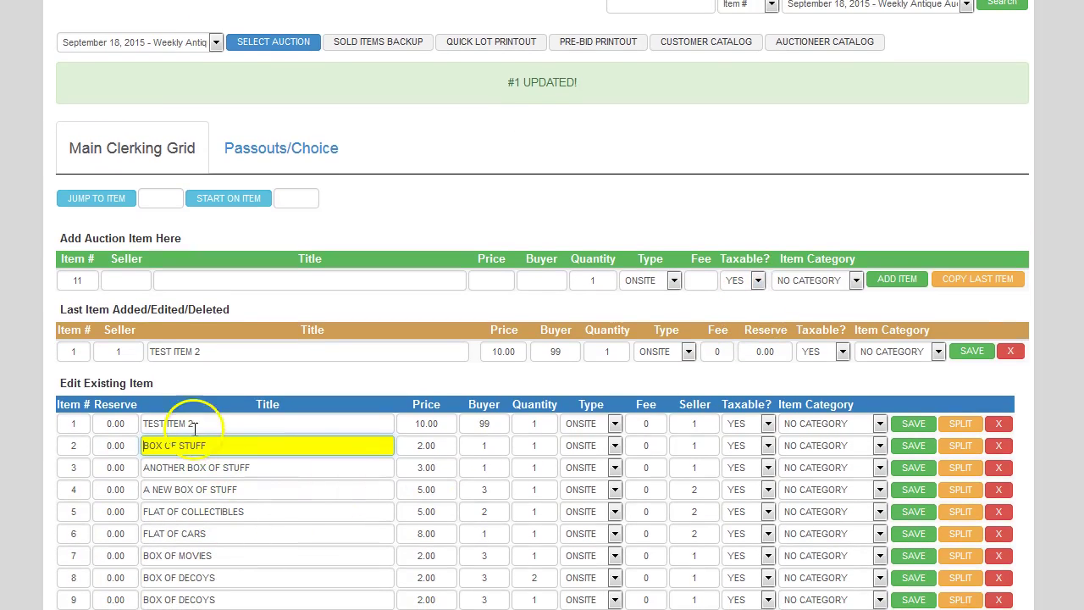
# - Set the price of item 1 to 5 among the existing items and save it
pyautogui.click(212, 423)
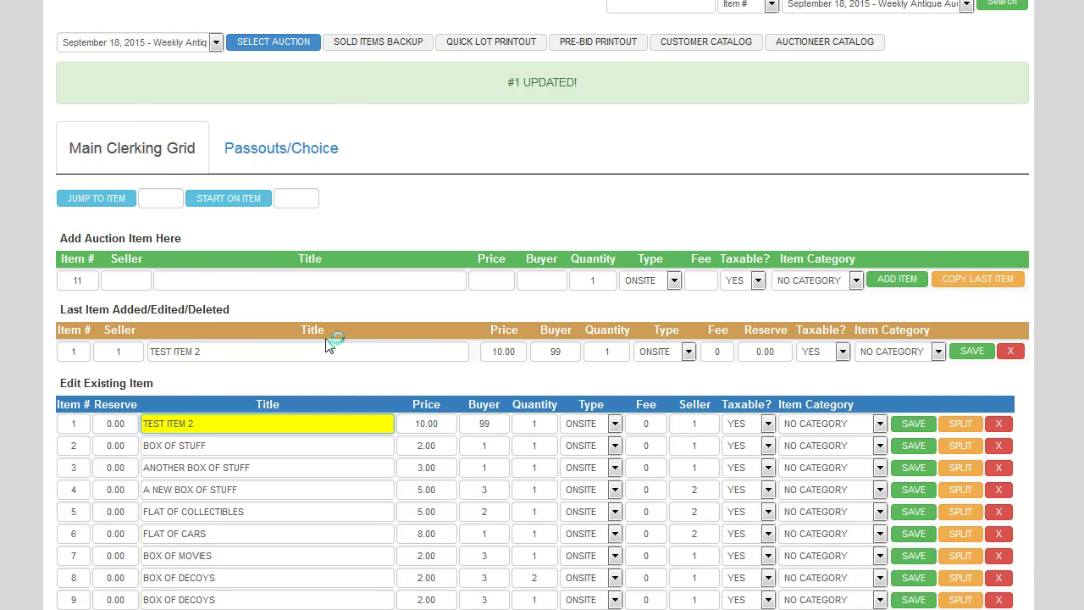
pyautogui.scroll(-1, 389, 313)
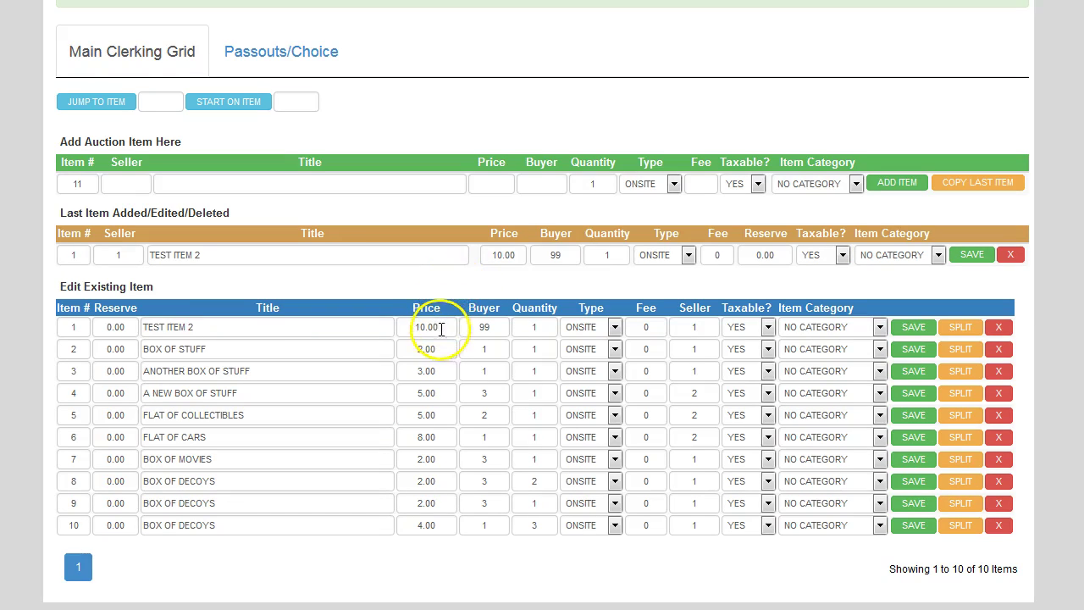
pyautogui.click(405, 328)
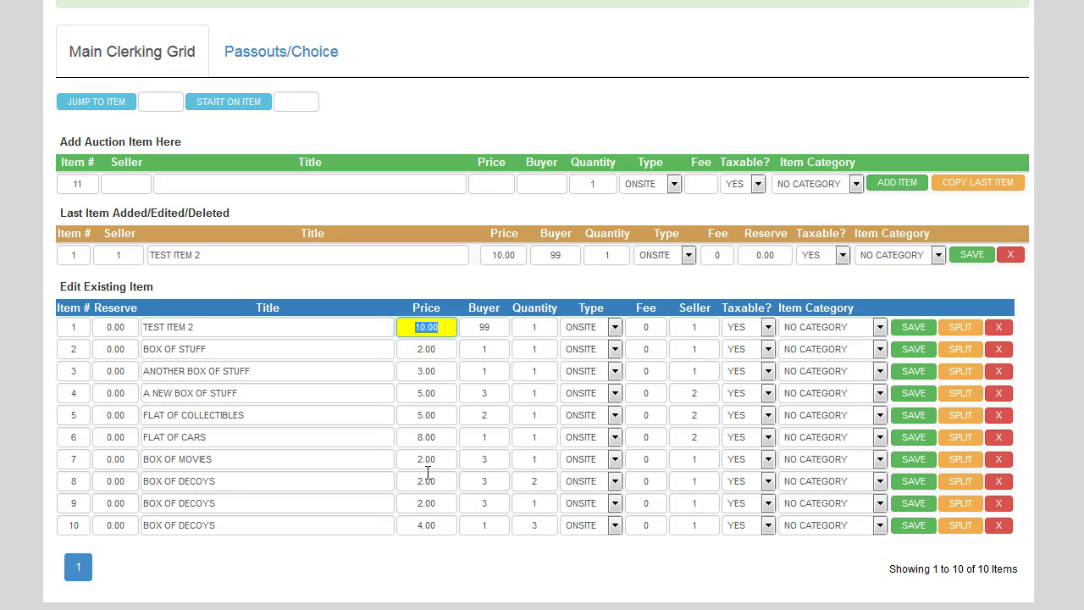
pyautogui.write('5')
pyautogui.press('Return')
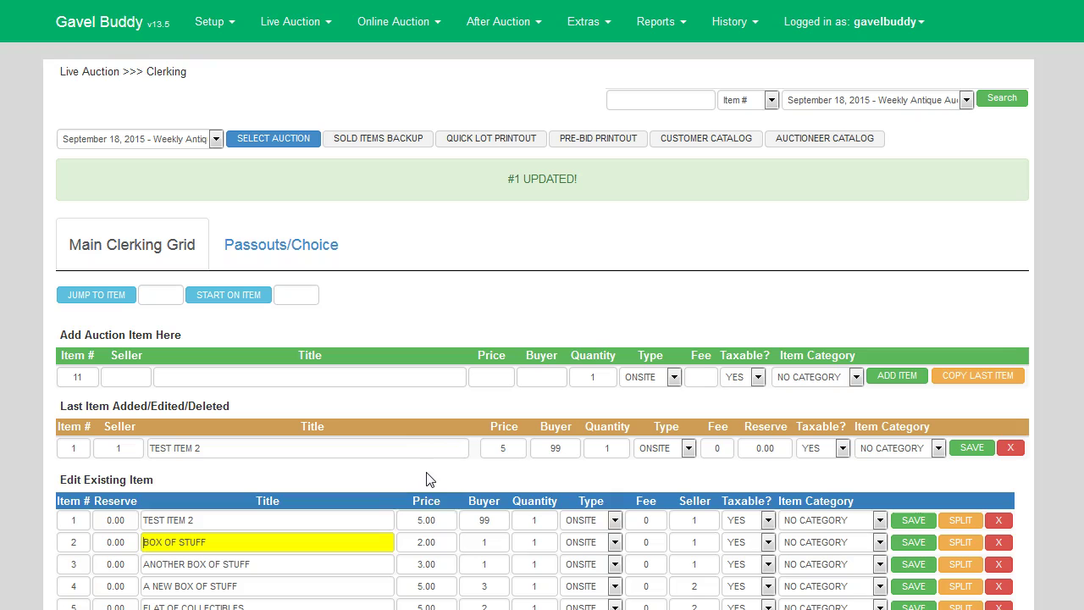
# - Change the buyer of item 2, BOX OF STUFF, to 2 and save it
pyautogui.click(441, 541)
pyautogui.scroll(-1, 446, 526)
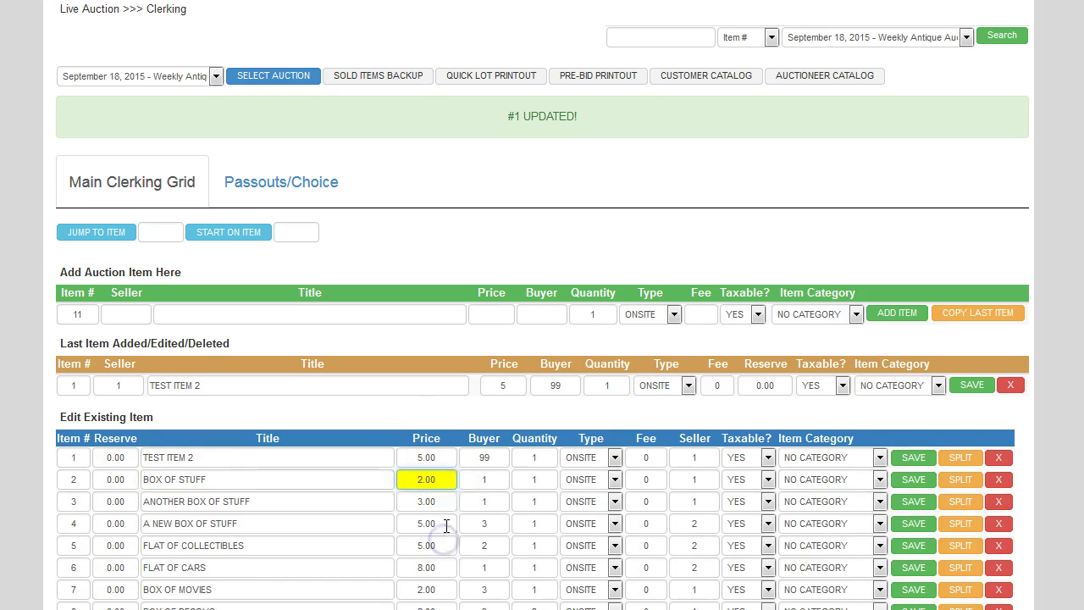
pyautogui.scroll(-1, 447, 526)
pyautogui.click(481, 444)
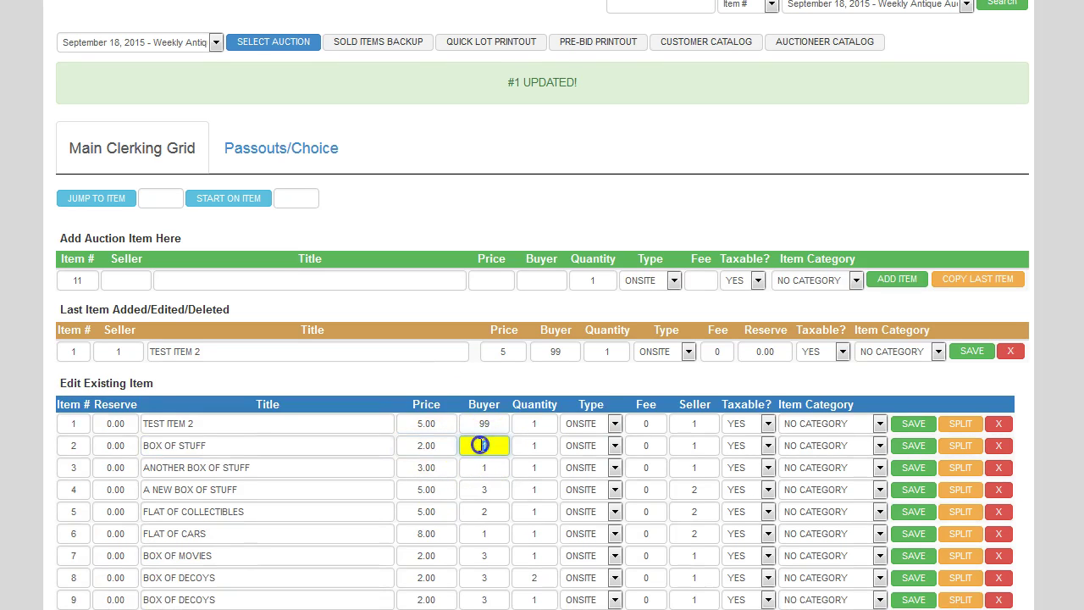
pyautogui.write('2')
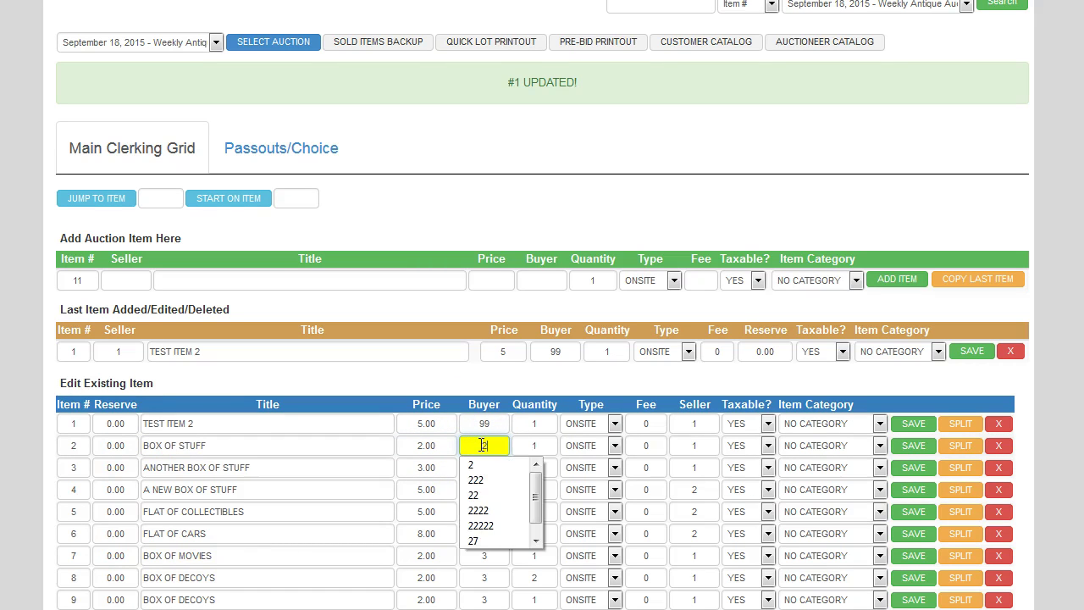
pyautogui.click(495, 434)
pyautogui.press('Return')
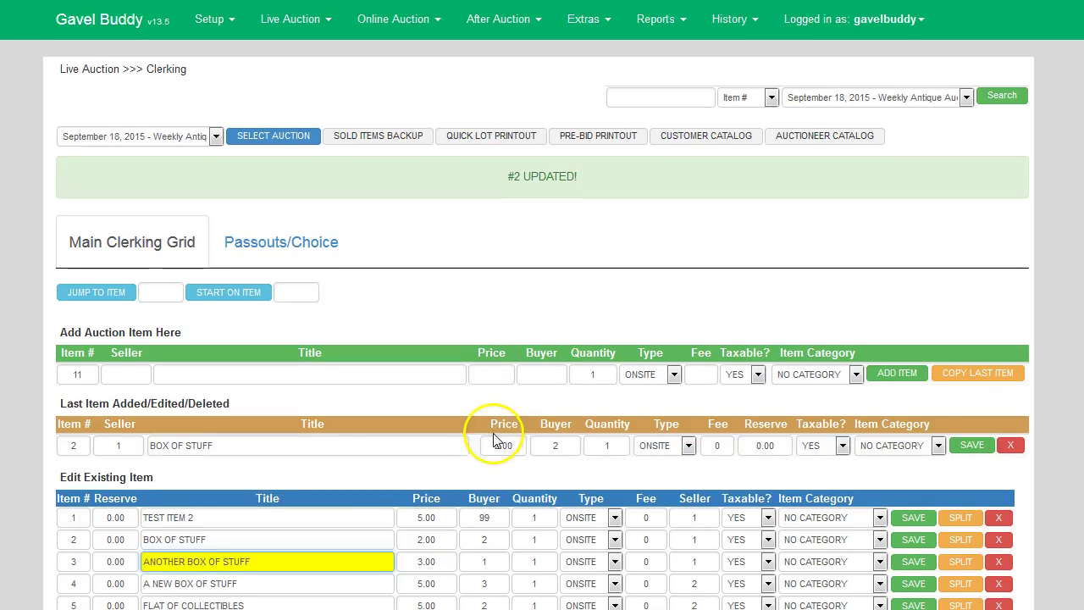
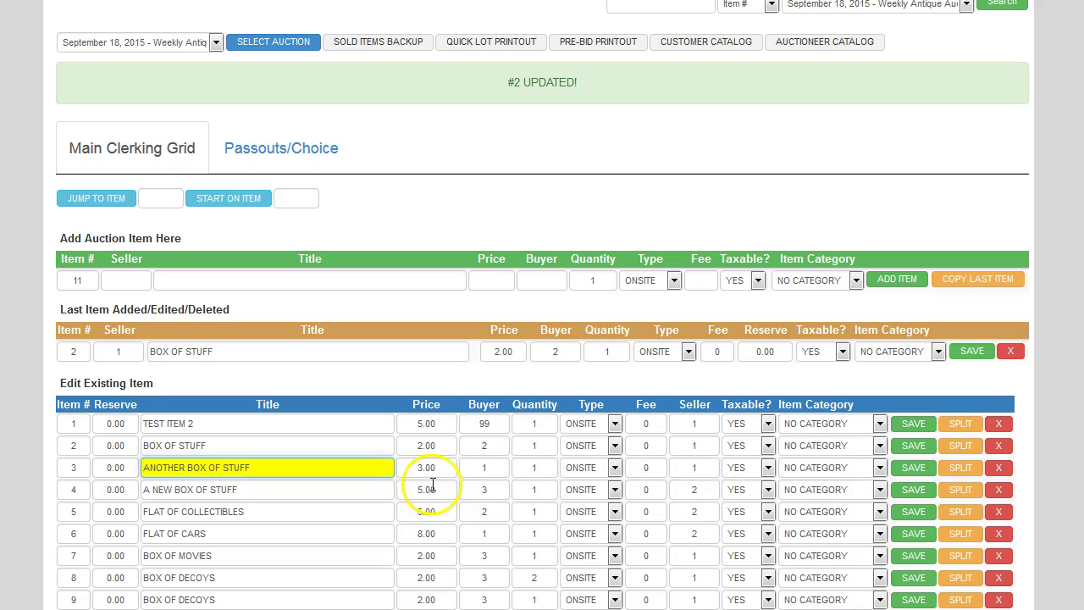
# - Clear the price and buyer of item 1, TEST ITEM 2, and save it
pyautogui.click(212, 420)
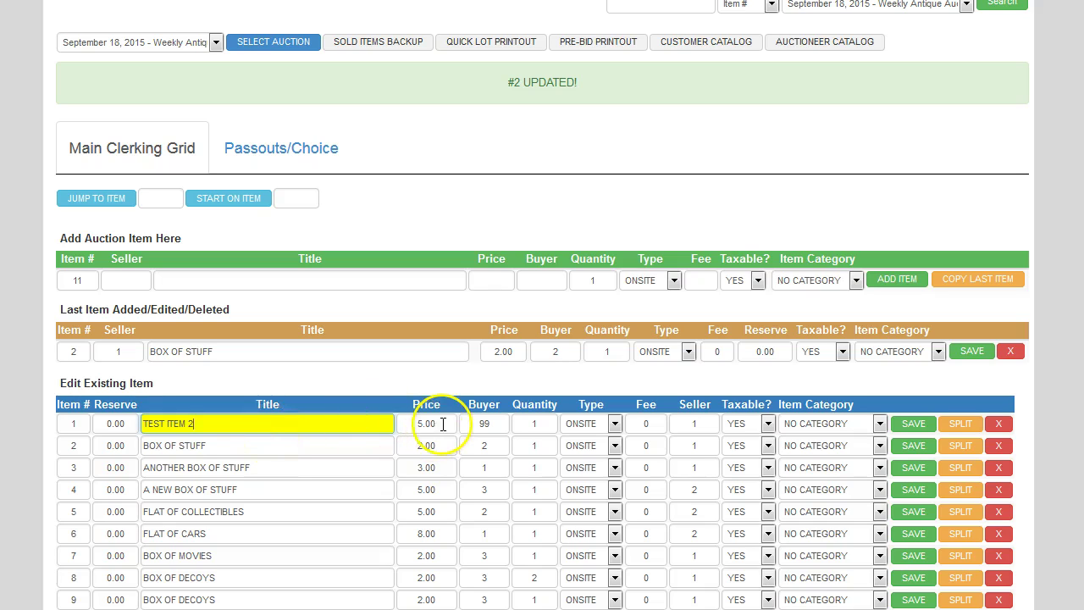
pyautogui.click(416, 424)
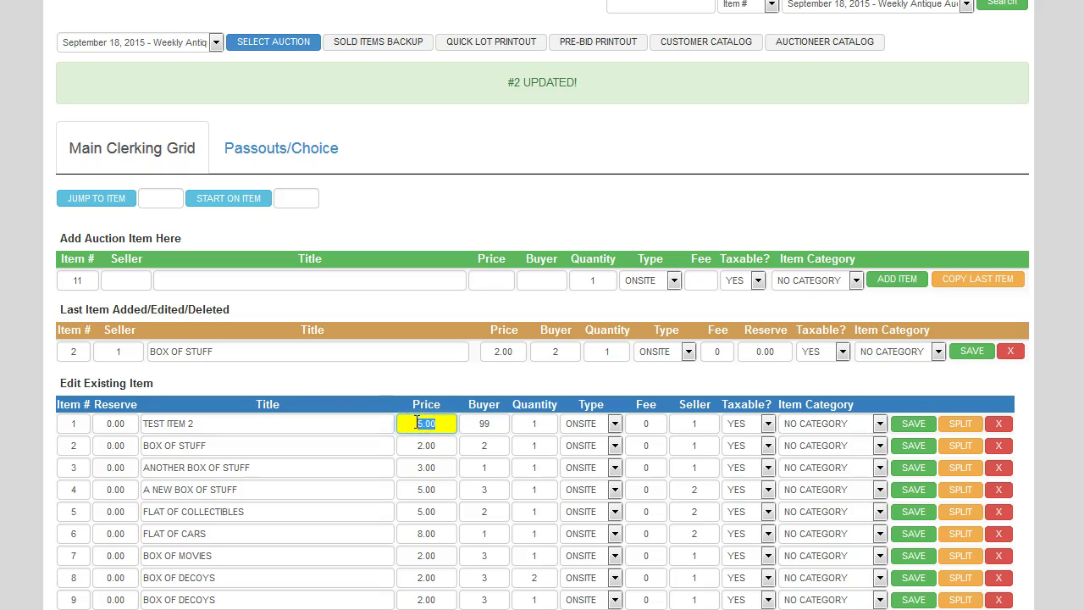
pyautogui.press('BackSpace')
pyautogui.click(478, 422)
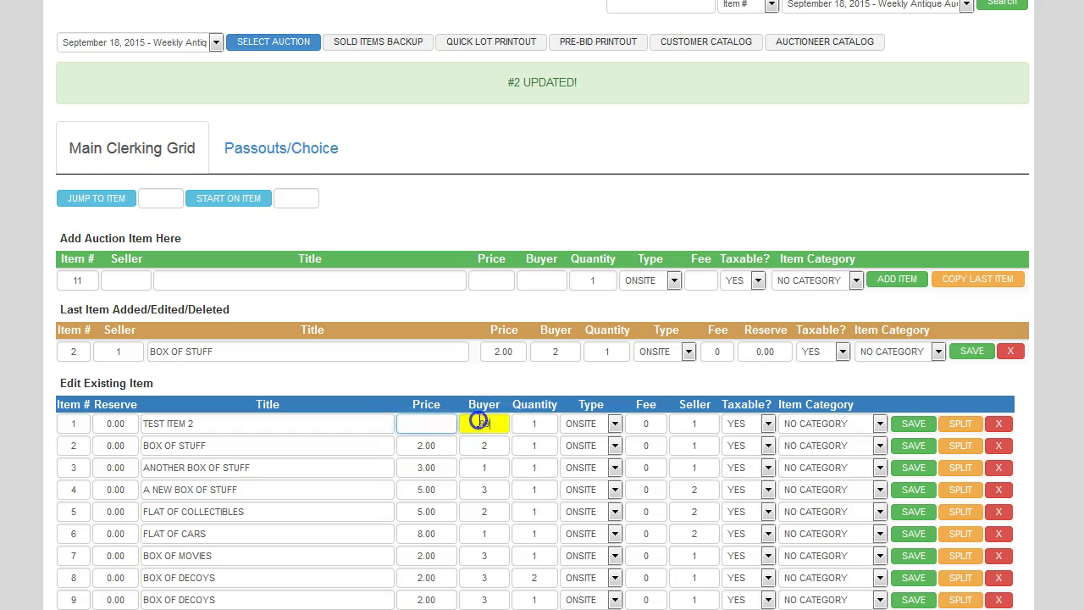
pyautogui.press('BackSpace')
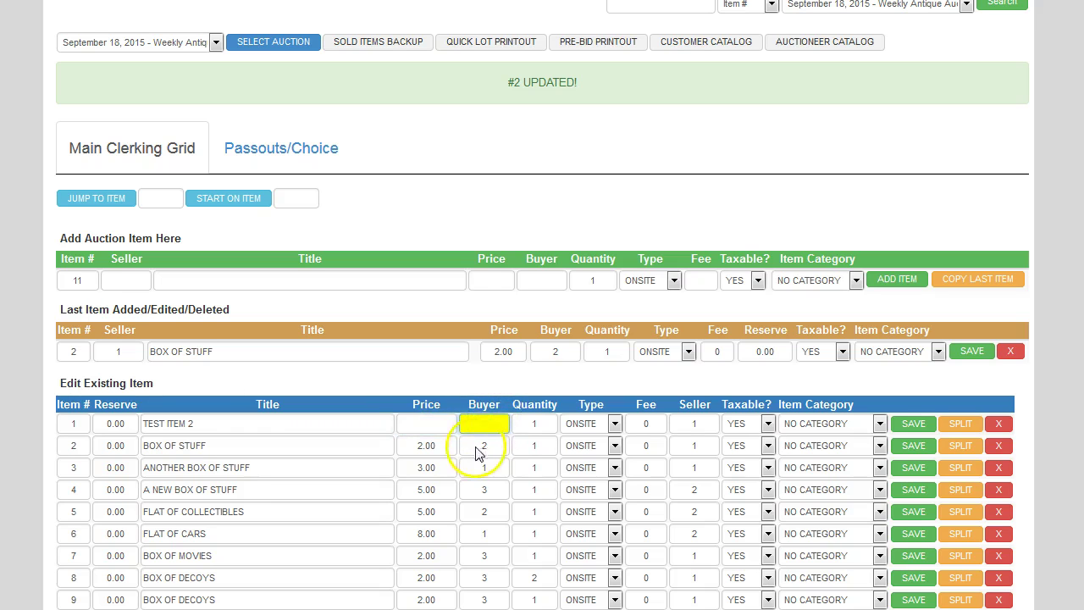
pyautogui.press('Return')
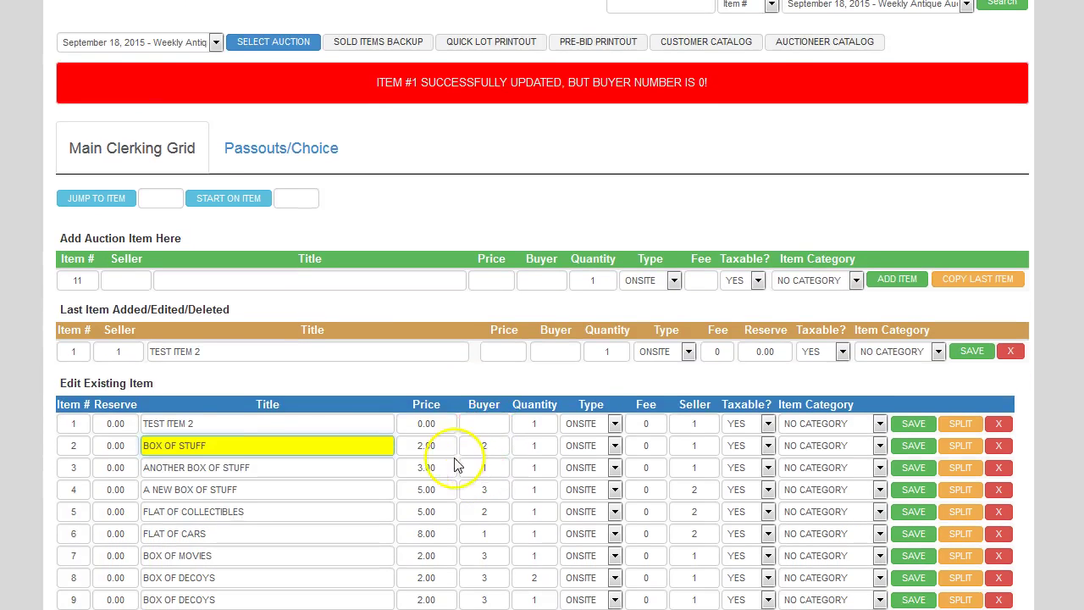
# - Clear the price and buyer of item 2, BOX OF STUFF, and save it
pyautogui.click(426, 443)
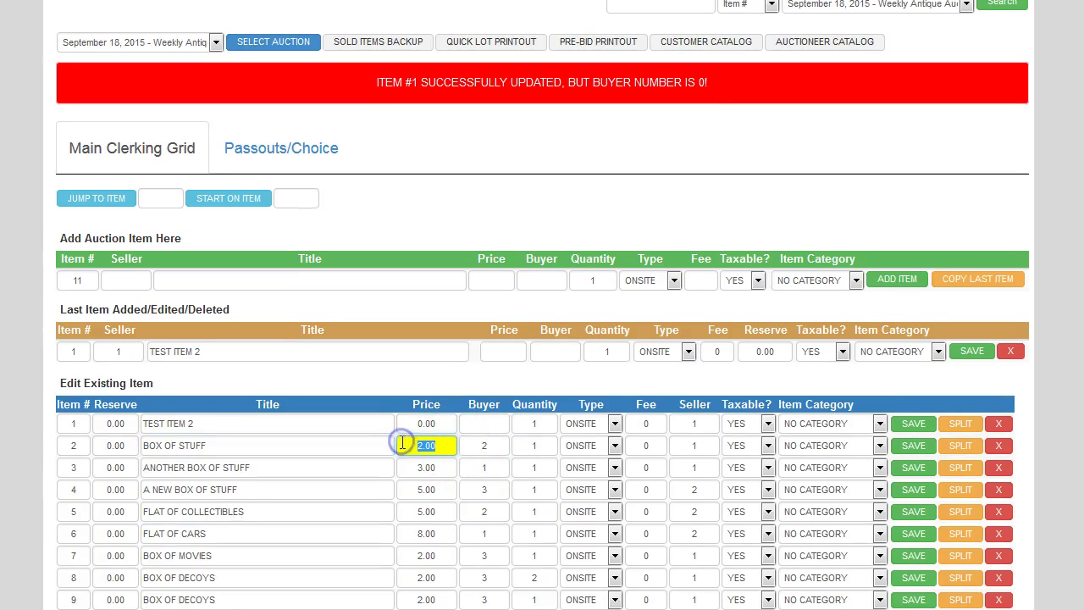
pyautogui.press('BackSpace')
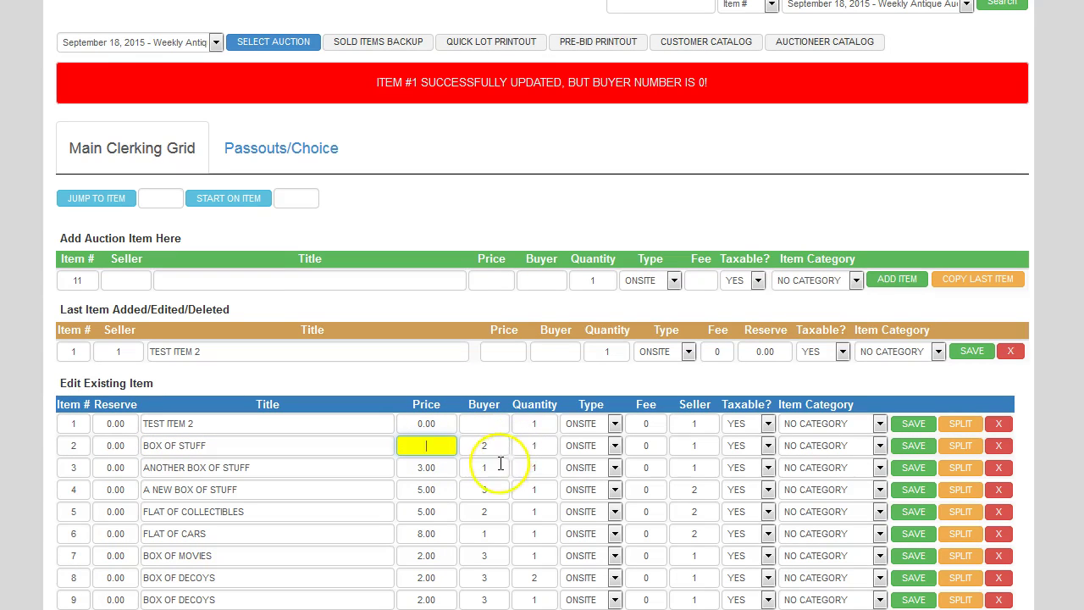
pyautogui.click(499, 462)
pyautogui.press('Return')
pyautogui.click(478, 444)
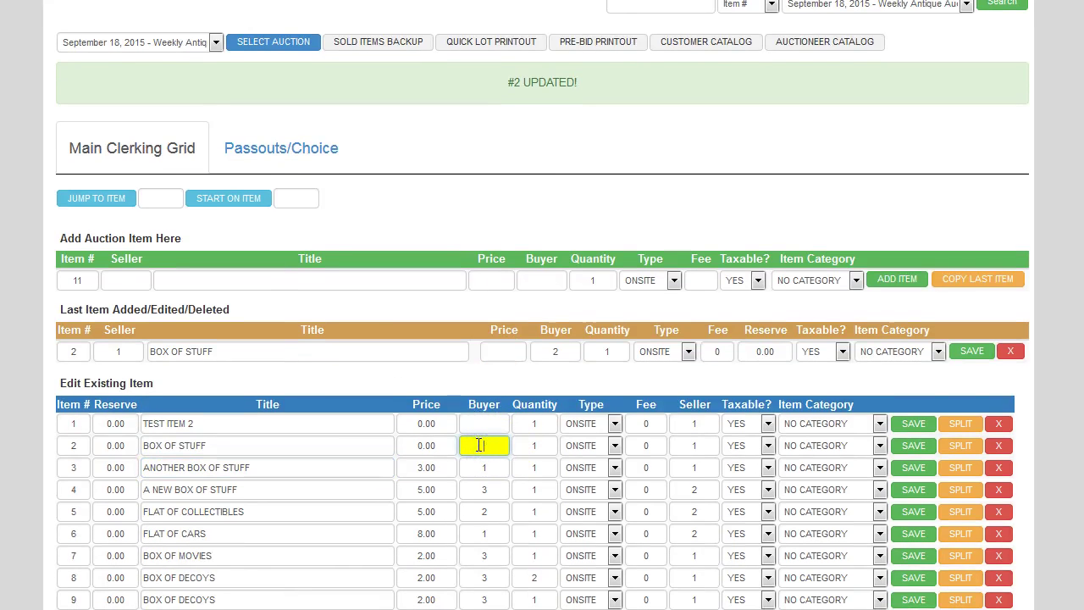
pyautogui.click(480, 477)
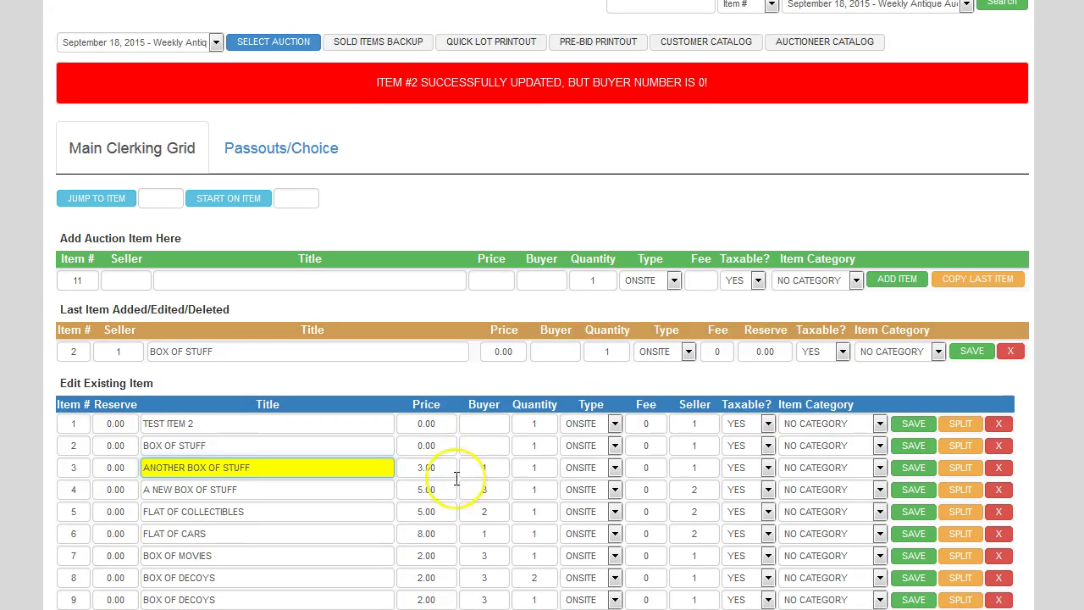
# - Clear the price and buyer of item 3, ANOTHER BOX OF STUFF, and save it
pyautogui.press('Tab')
pyautogui.press('BackSpace')
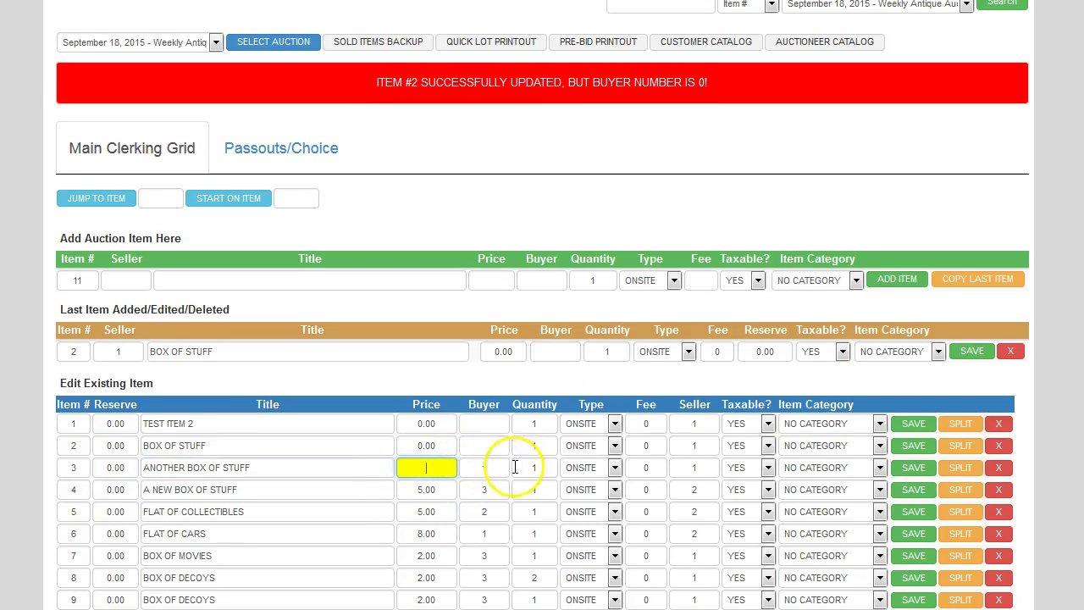
pyautogui.click(479, 467)
pyautogui.press('BackSpace')
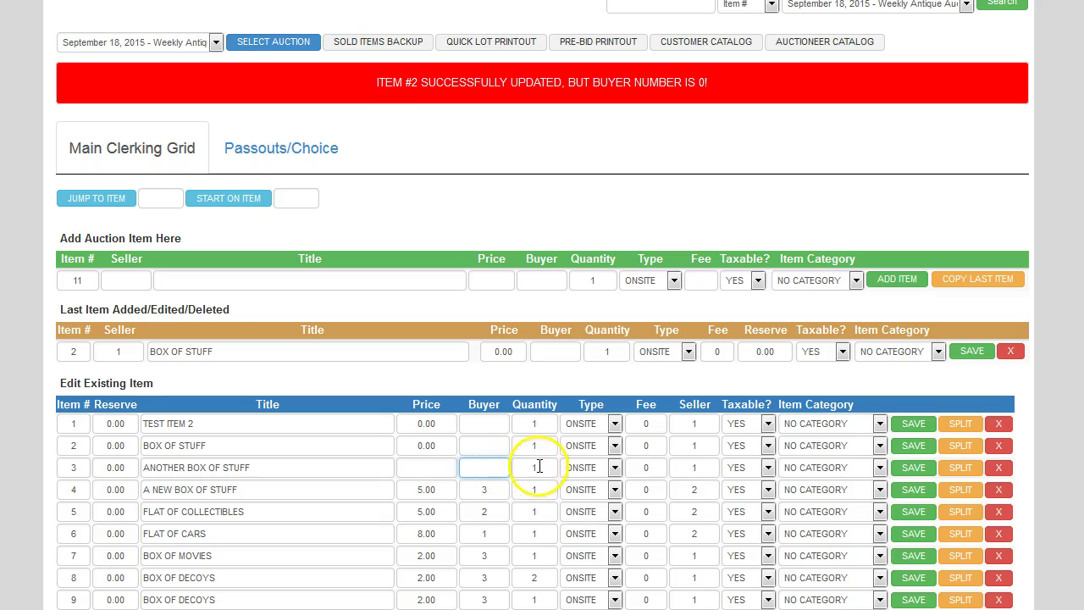
pyautogui.press('Return')
pyautogui.scroll(-1, 532, 477)
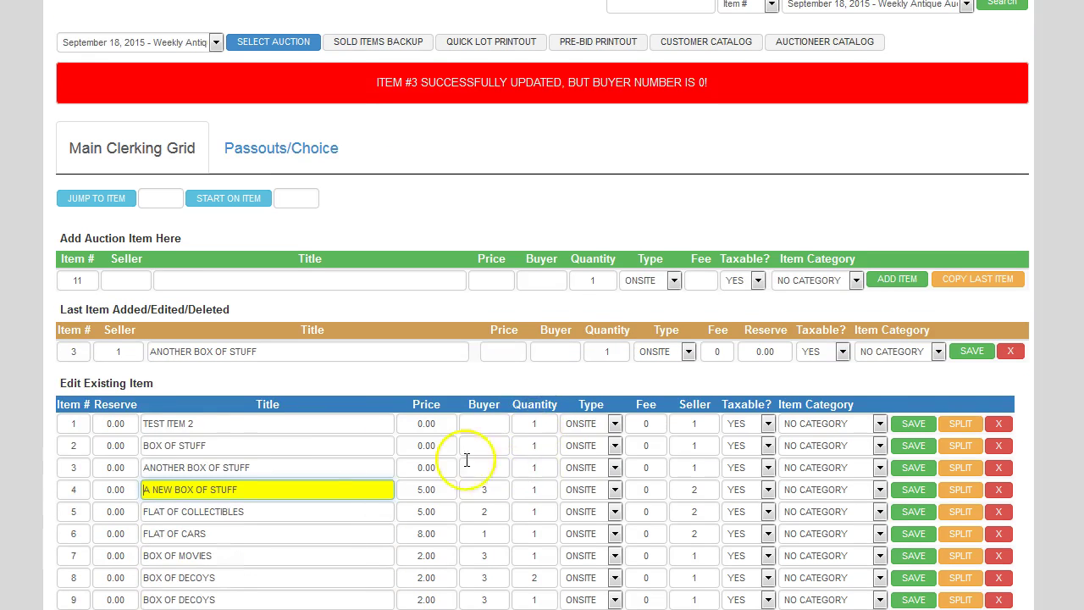
# - Set item 1, TEST ITEM 2, to price 2 and buyer 1 among the existing items and save it
pyautogui.click(329, 426)
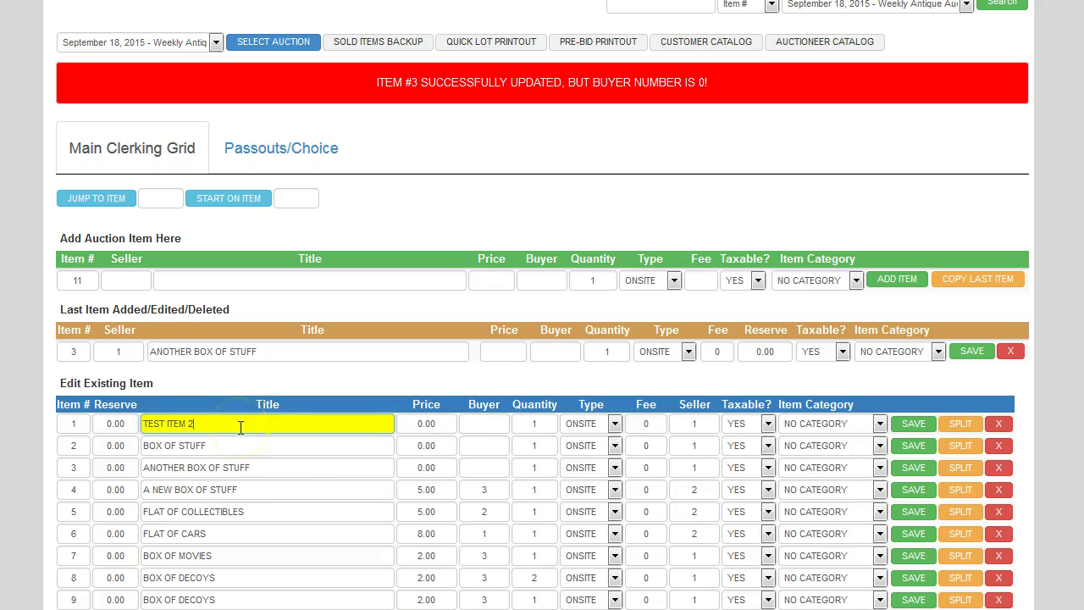
pyautogui.press('Tab')
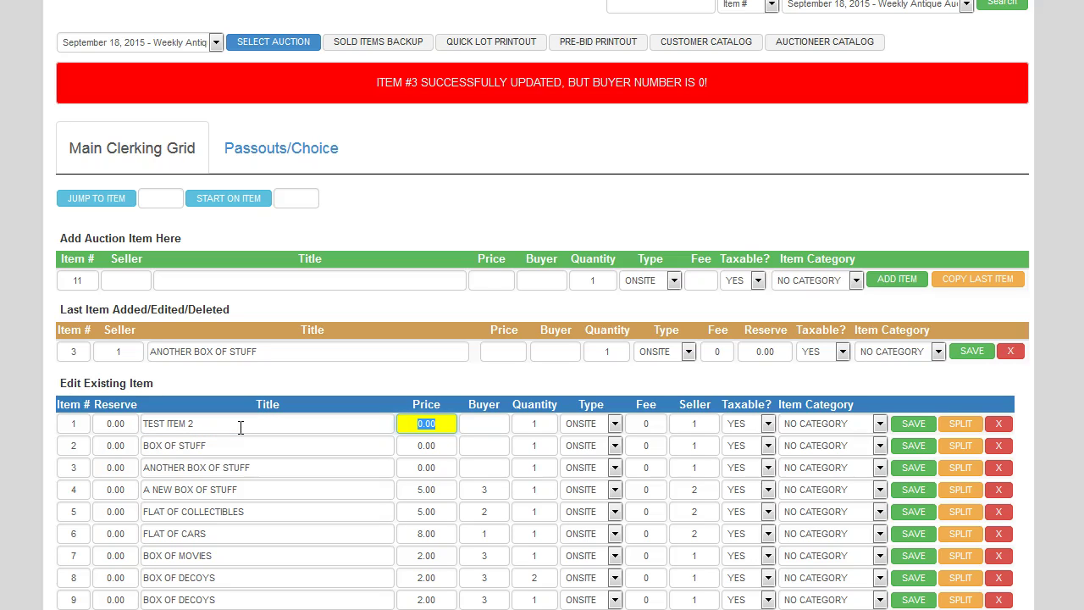
pyautogui.write('2')
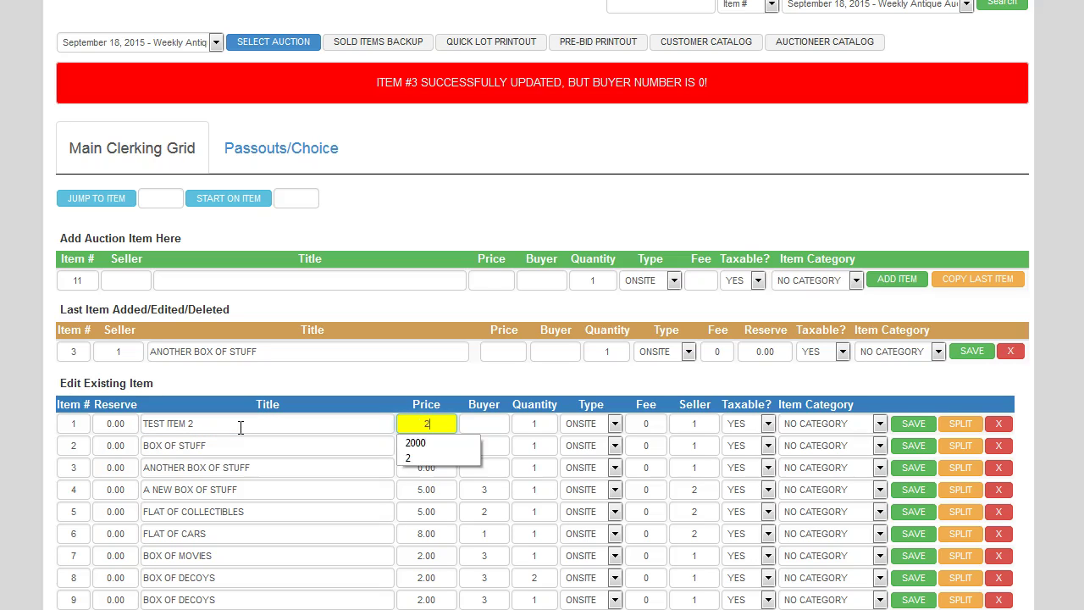
pyautogui.press('Tab')
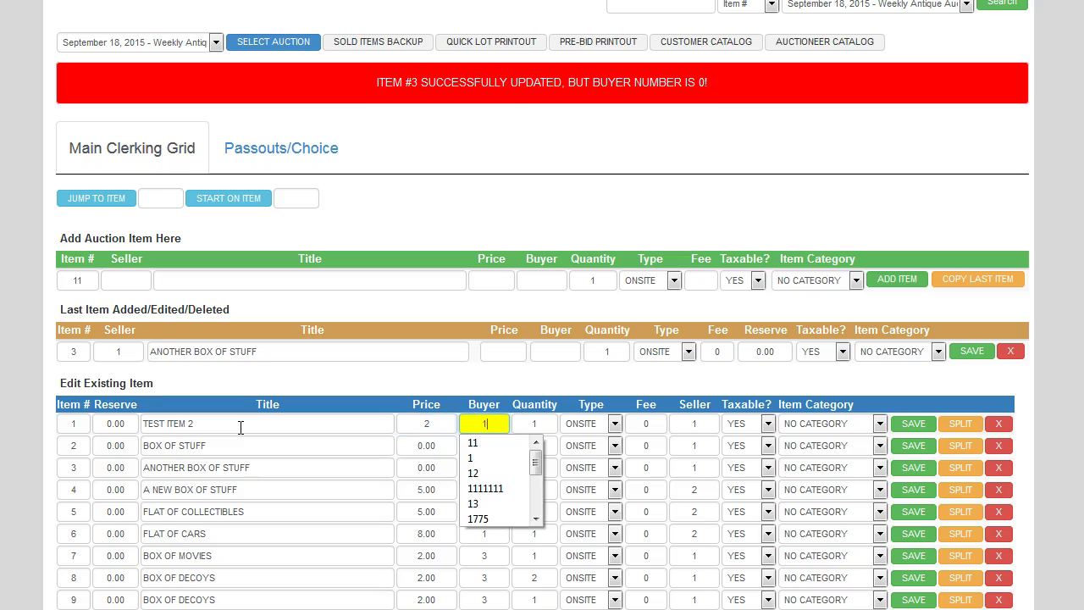
pyautogui.press('Return')
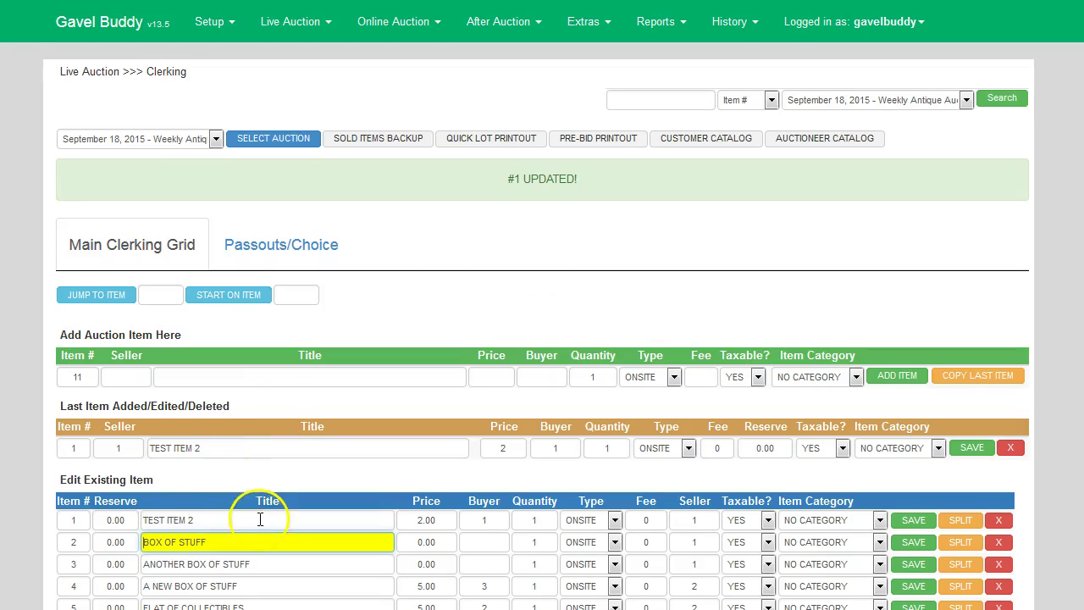
# - Set item 2, BOX OF STUFF, to price 3 and buyer 2 and save it
pyautogui.scroll(-1, 251, 499)
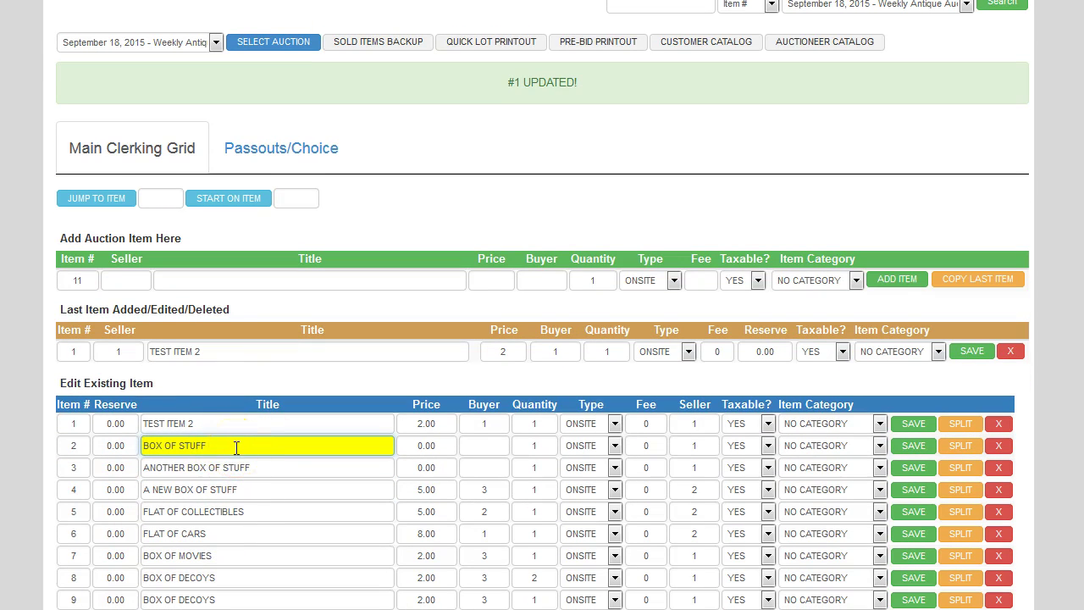
pyautogui.press('Tab')
pyautogui.write('3')
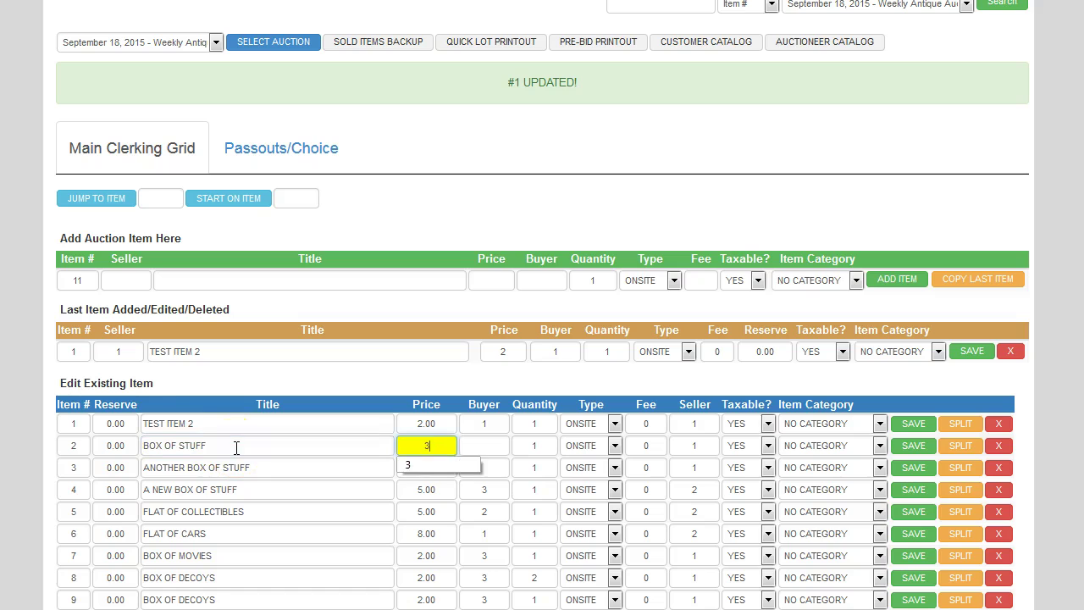
pyautogui.press('Tab')
pyautogui.write('2')
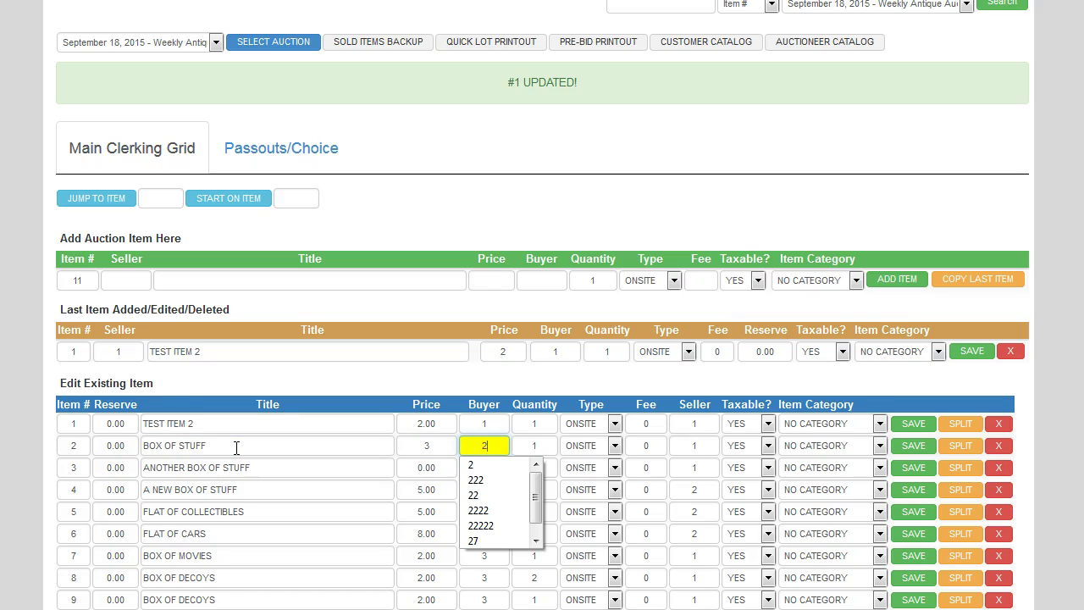
pyautogui.press('Return')
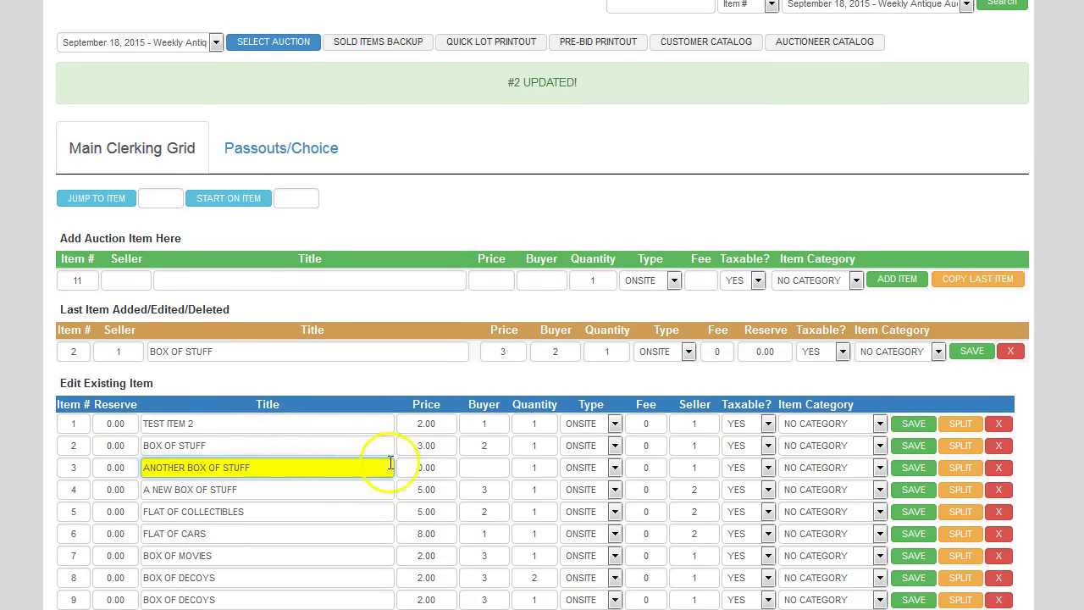
# - Set item 3, ANOTHER BOX OF STUFF, to price 55, buyer 3 and quantity 2
pyautogui.click(421, 467)
pyautogui.write('55')
pyautogui.press('Tab')
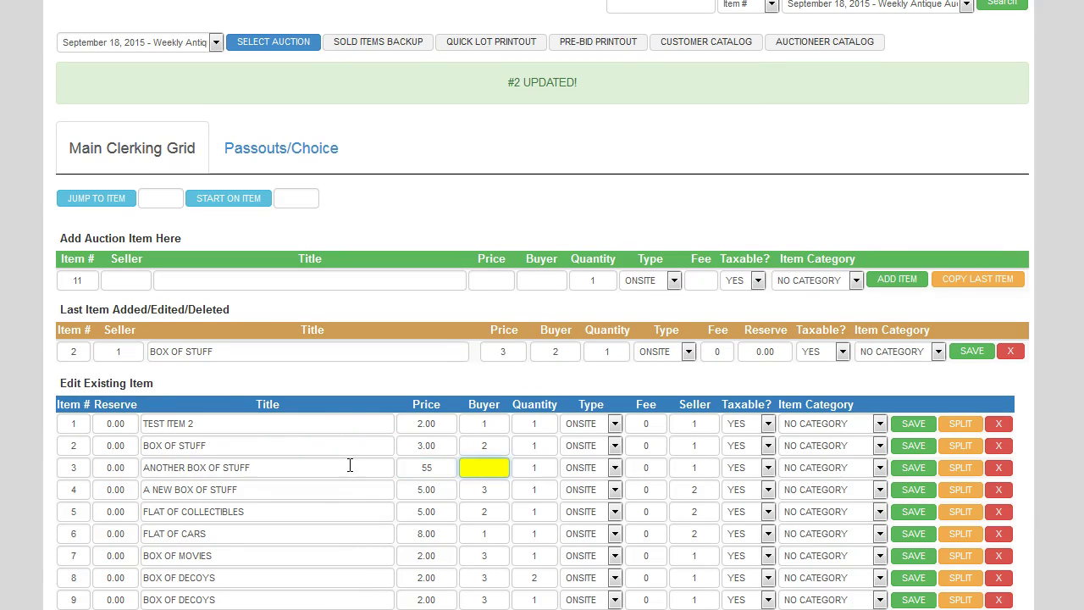
pyautogui.write('3')
pyautogui.press('Tab')
pyautogui.write('2')
pyautogui.press('Escape')
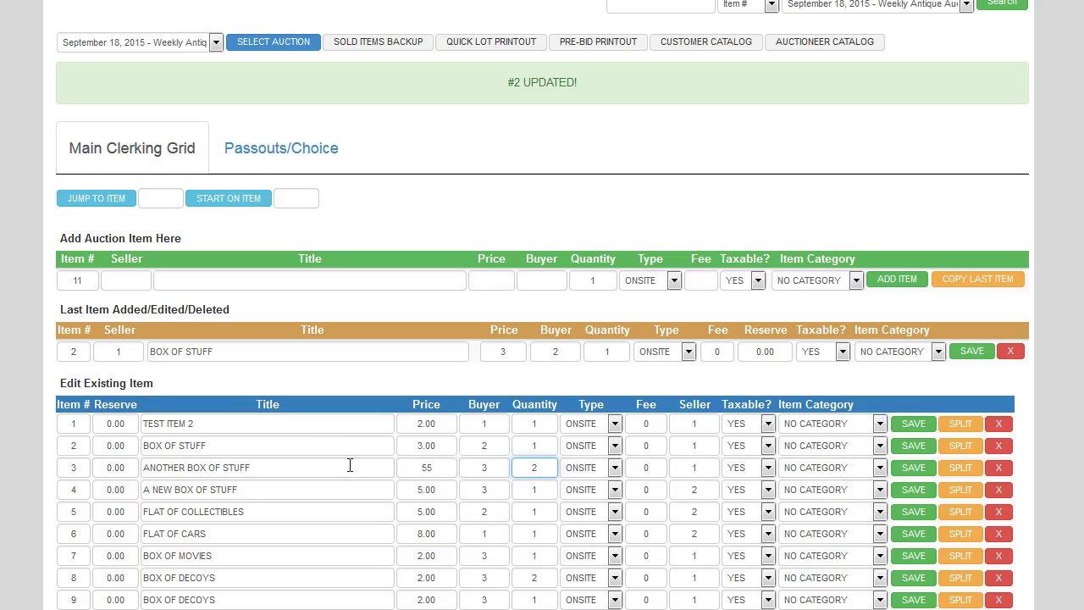
pyautogui.click(350, 465)
pyautogui.scroll(-2, 456, 399)
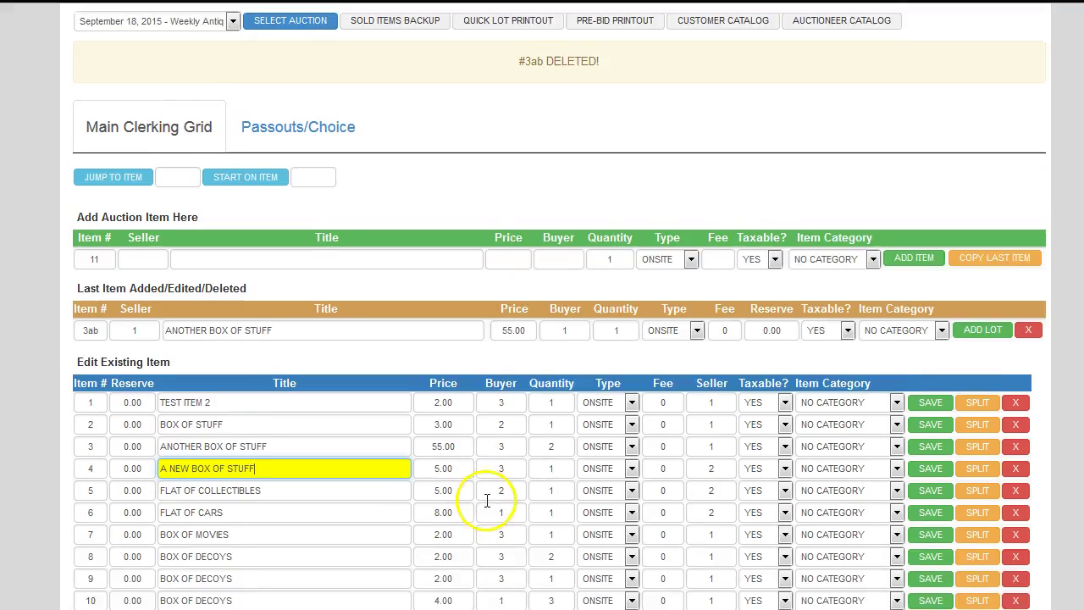
# - Try to save item 4, A NEW BOX OF STUFF, with buyer 333333
pyautogui.scroll(-1, 490, 495)
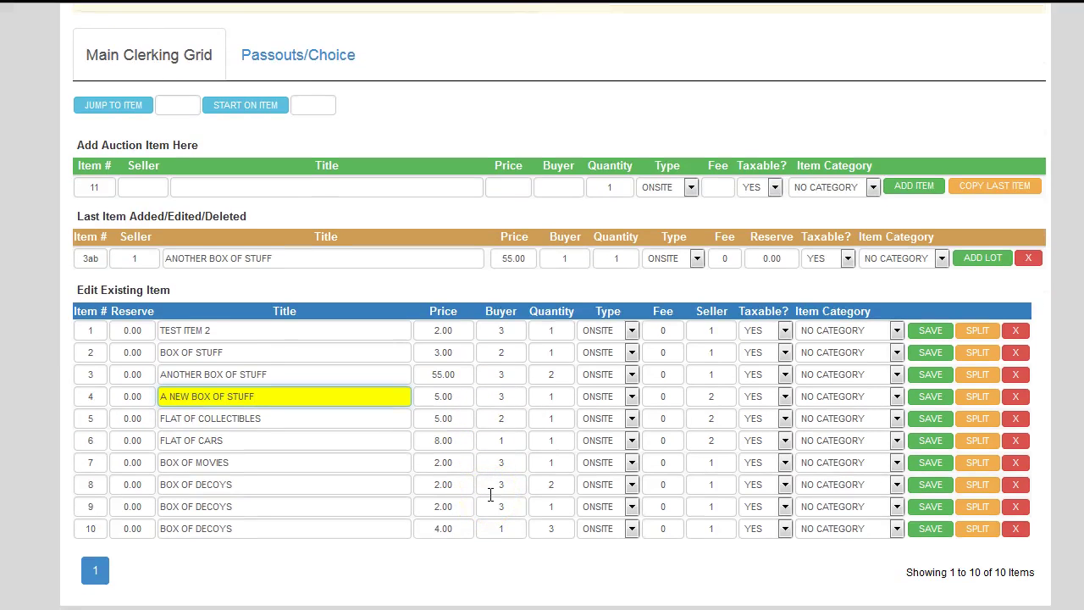
pyautogui.click(509, 475)
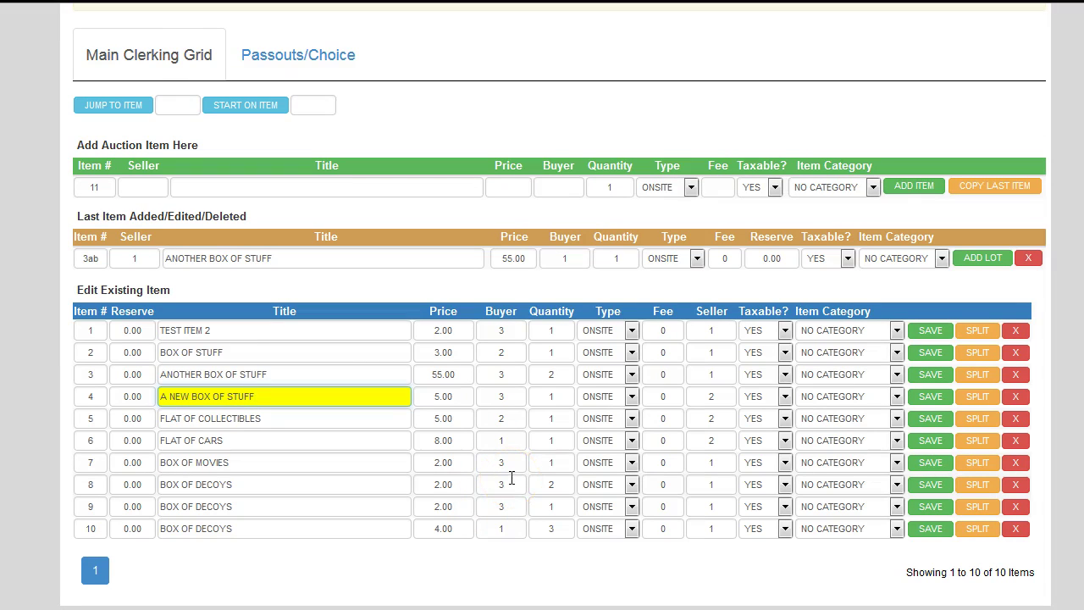
pyautogui.doubleClick(498, 396)
pyautogui.write('333333')
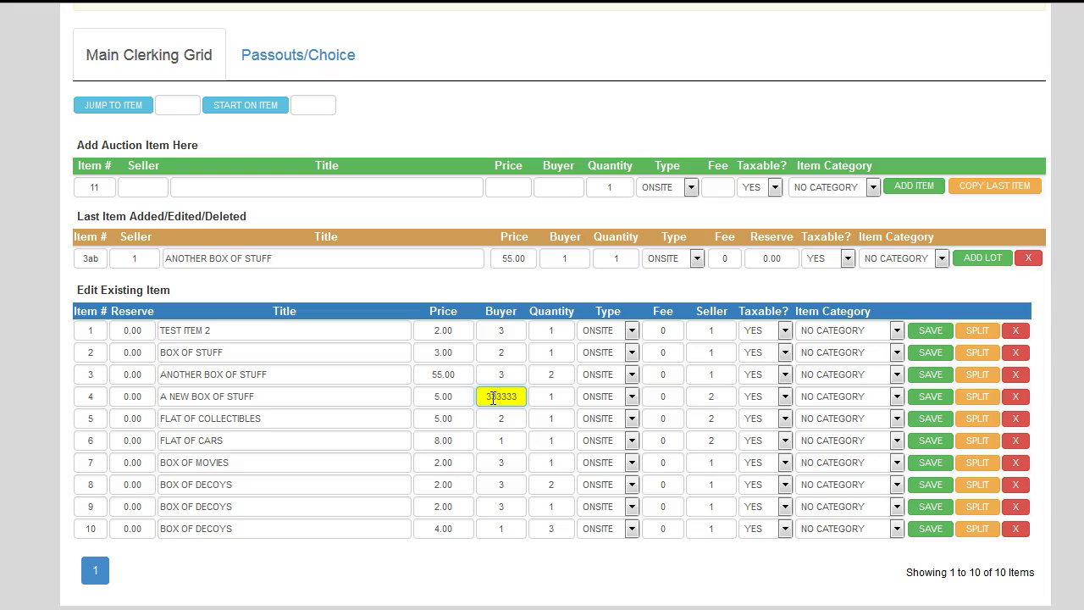
pyautogui.press('Return')
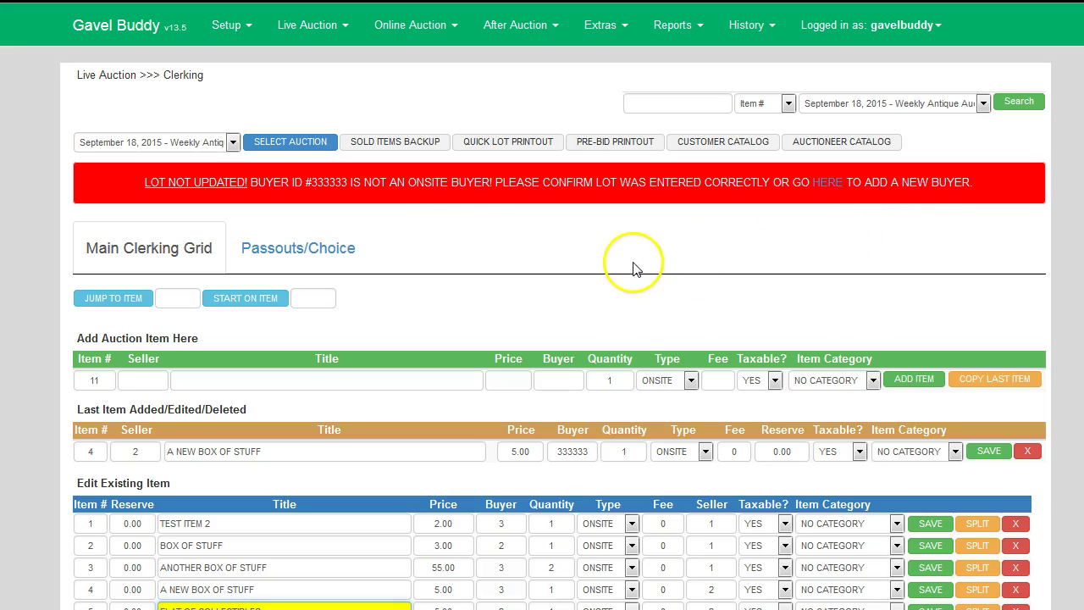
# - Change the buyer of the last edited item, item 4, to 3 and save it
pyautogui.scroll(-1, 634, 266)
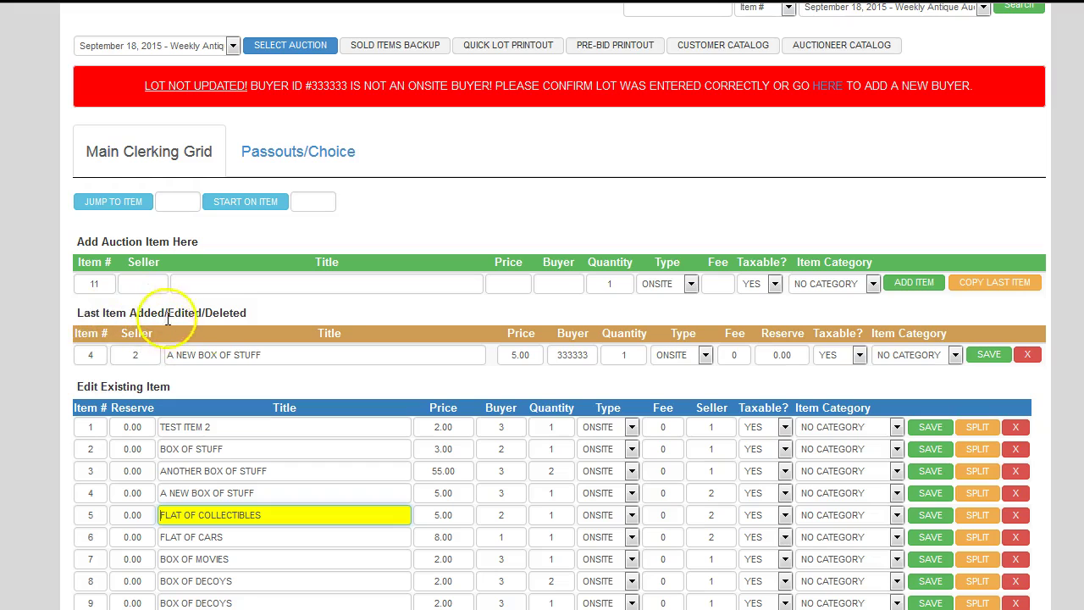
pyautogui.doubleClick(573, 354)
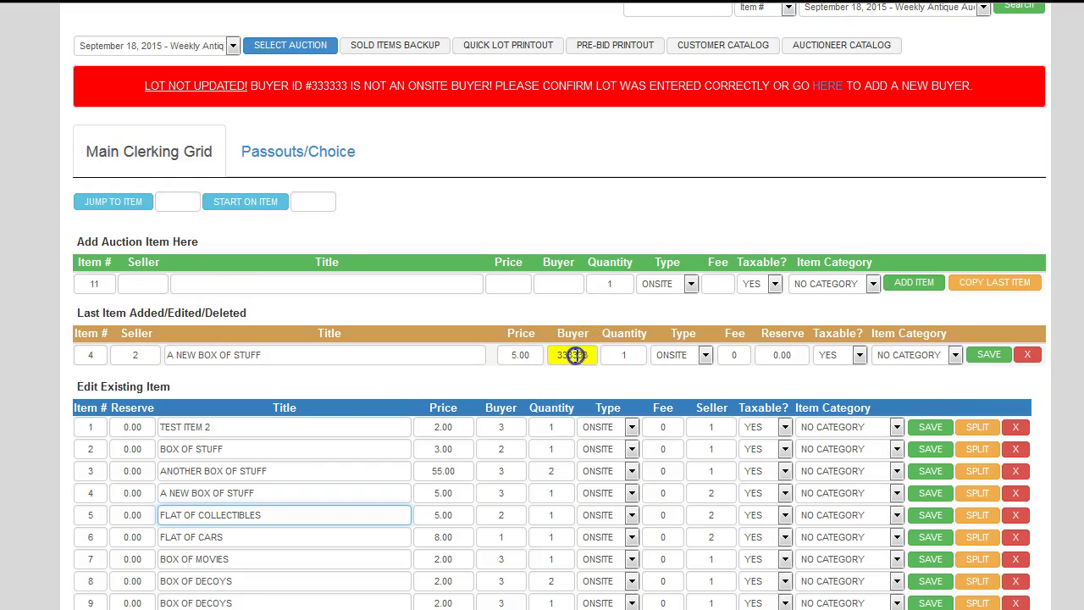
pyautogui.write('3')
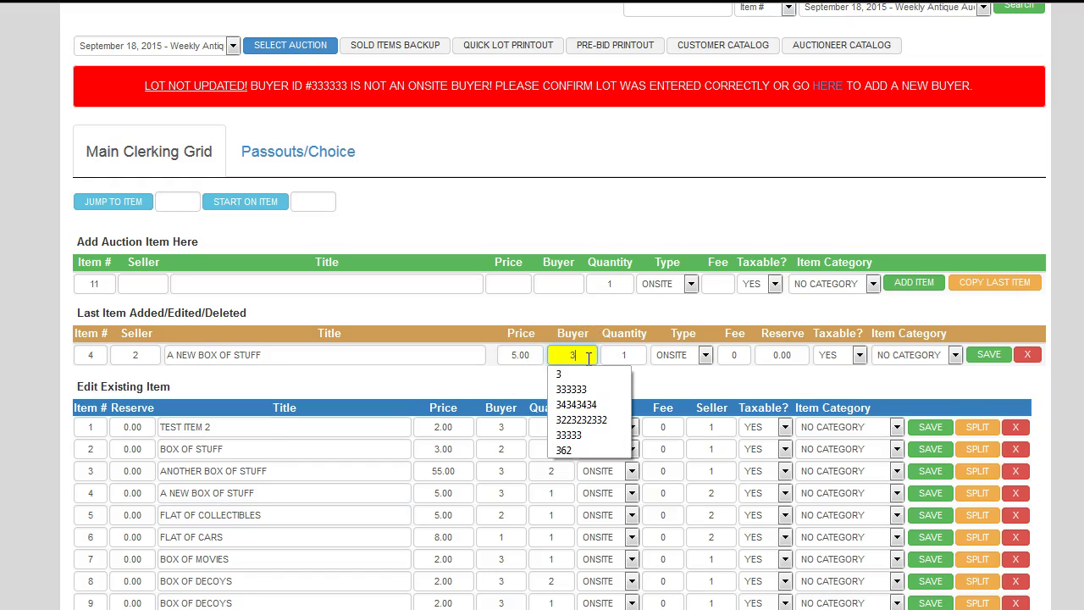
pyautogui.click(985, 357)
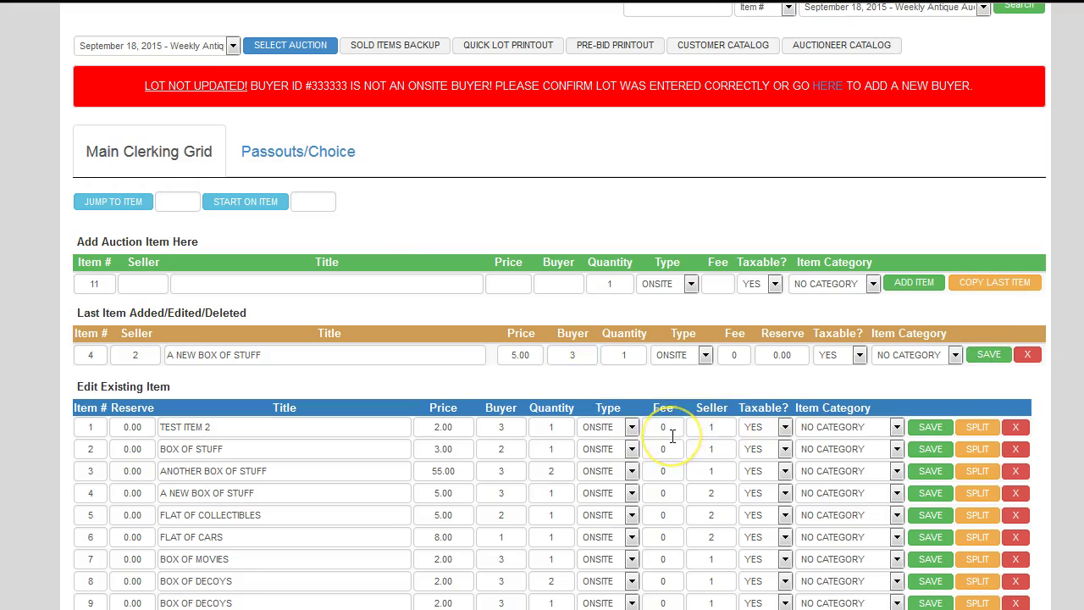
# - Open the split window for item 1, TEST ITEM 2, and add two split rows
pyautogui.scroll(-3, 593, 483)
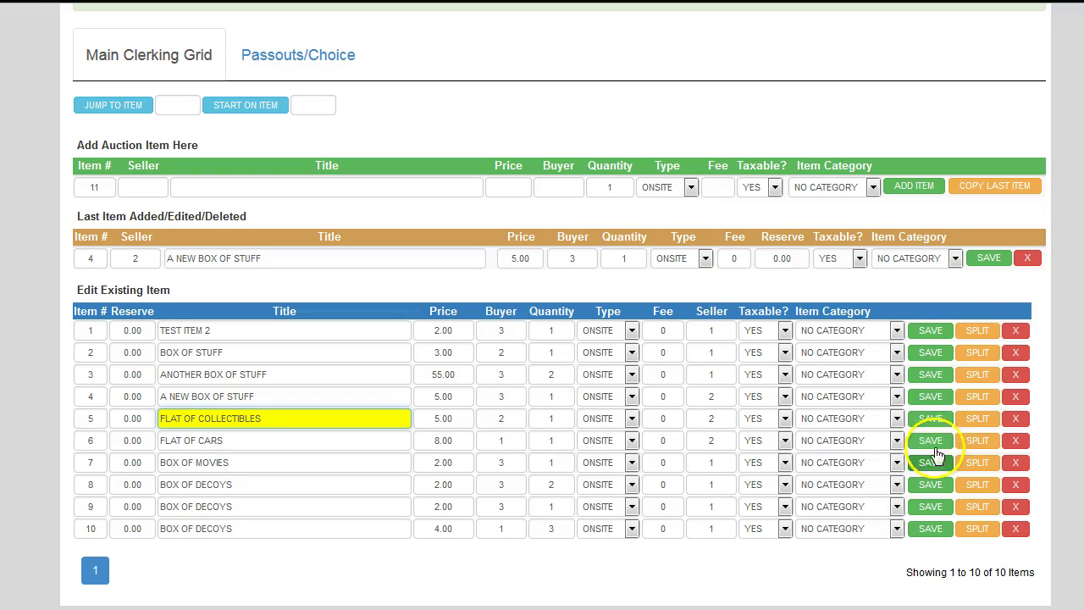
pyautogui.click(978, 337)
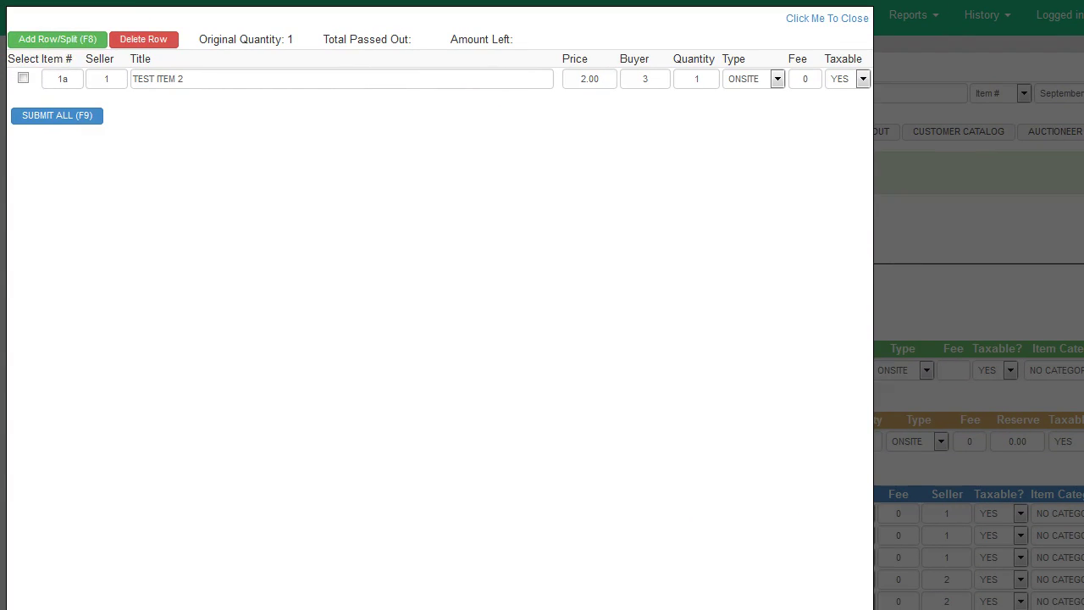
pyautogui.click(64, 43)
pyautogui.click(64, 42)
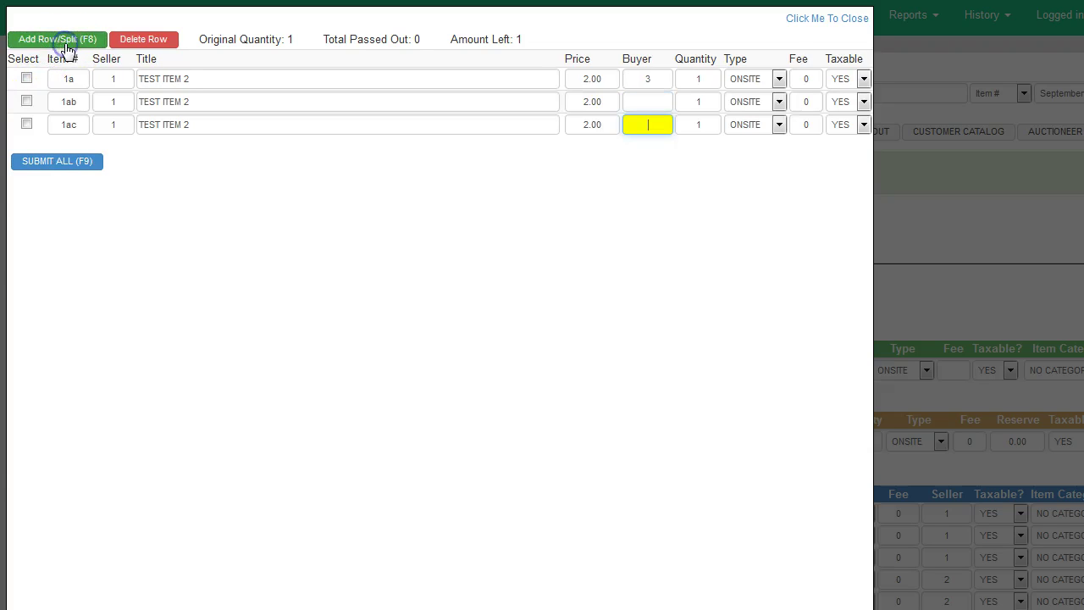
# - Assign buyer 2 to split row 1ab and buyer 1 to split row 1ac
pyautogui.click(646, 102)
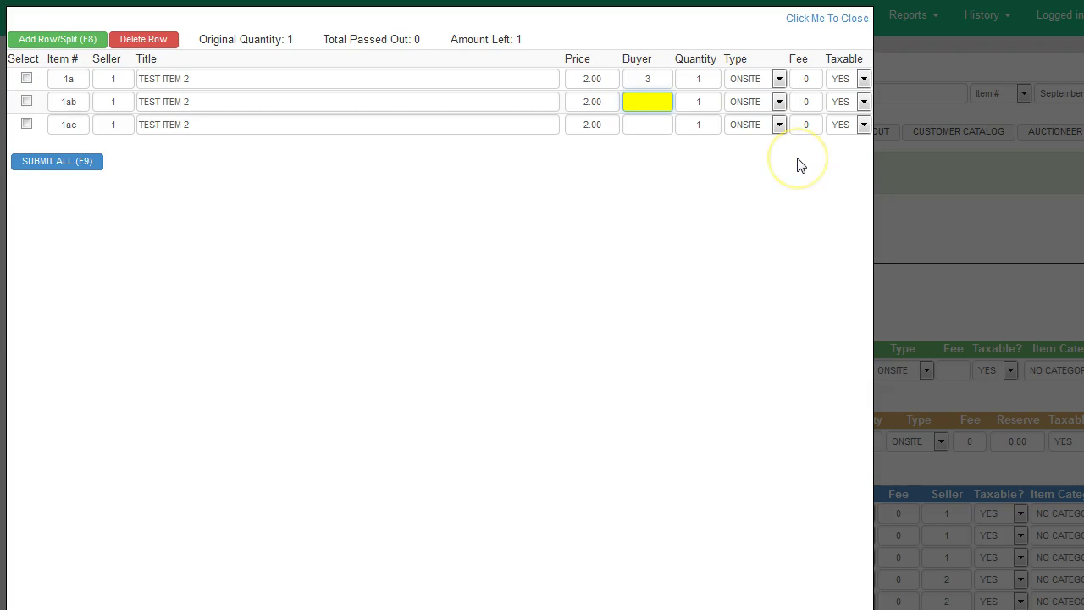
pyautogui.write('2')
pyautogui.press('Tab')
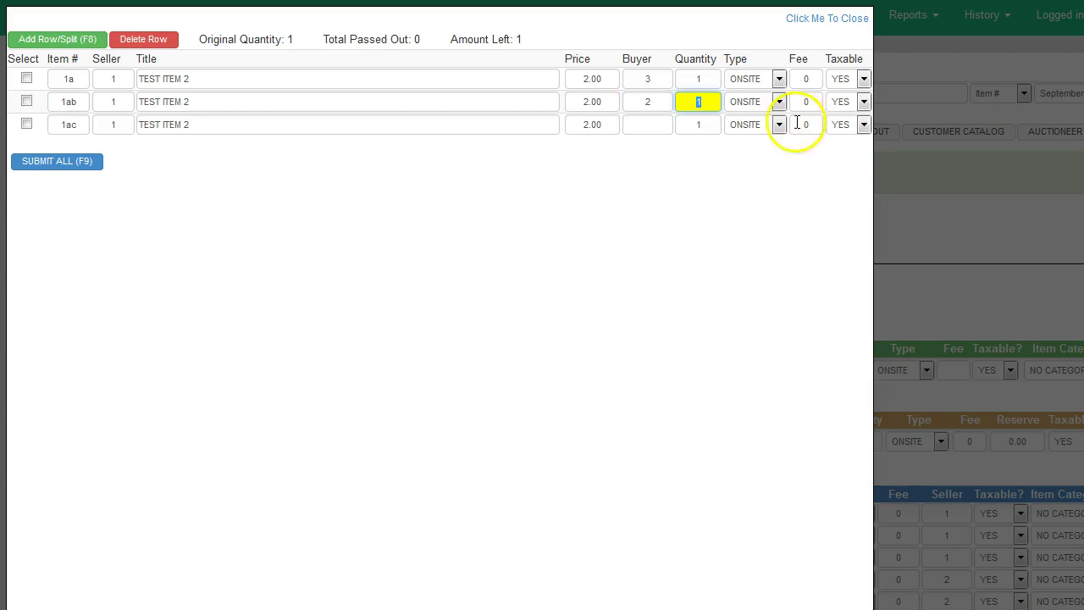
pyautogui.click(663, 124)
pyautogui.write('1')
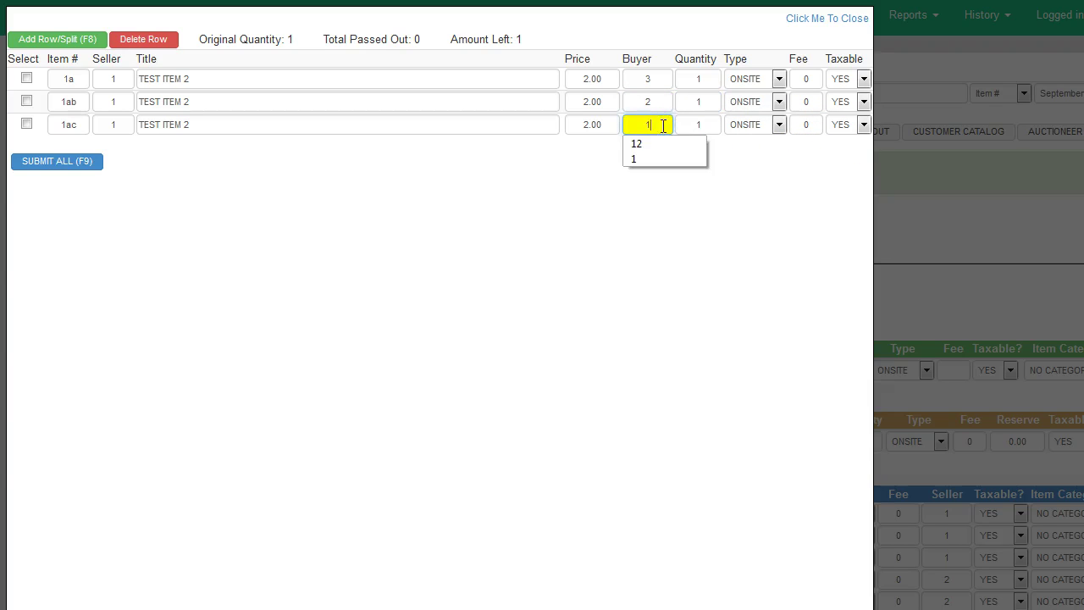
# - Add another split row, 1ad, and assign it buyer 36
pyautogui.click(40, 42)
pyautogui.write('3')
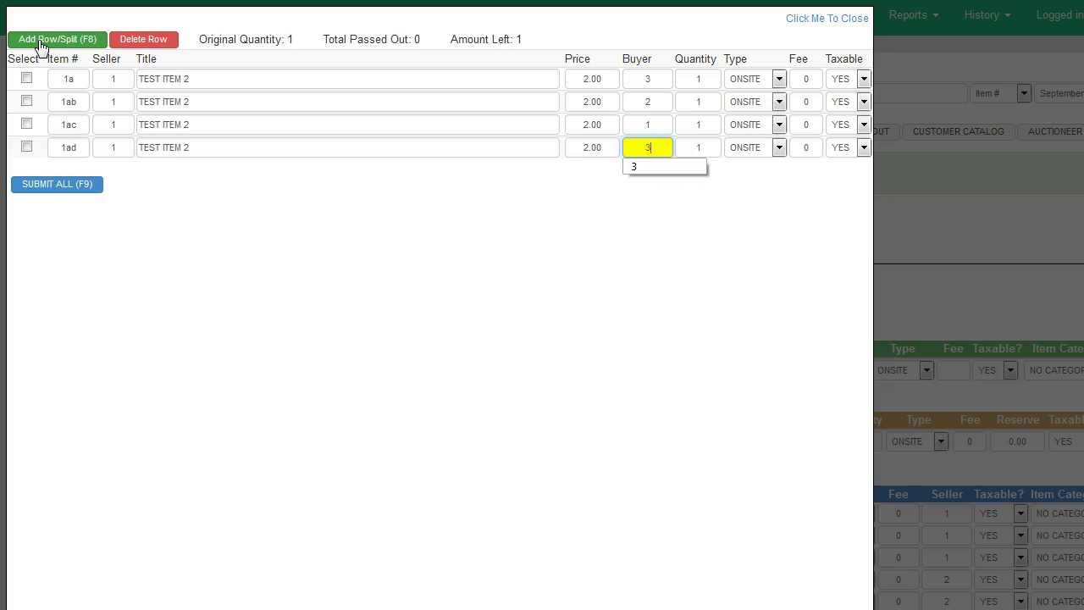
pyautogui.write('6')
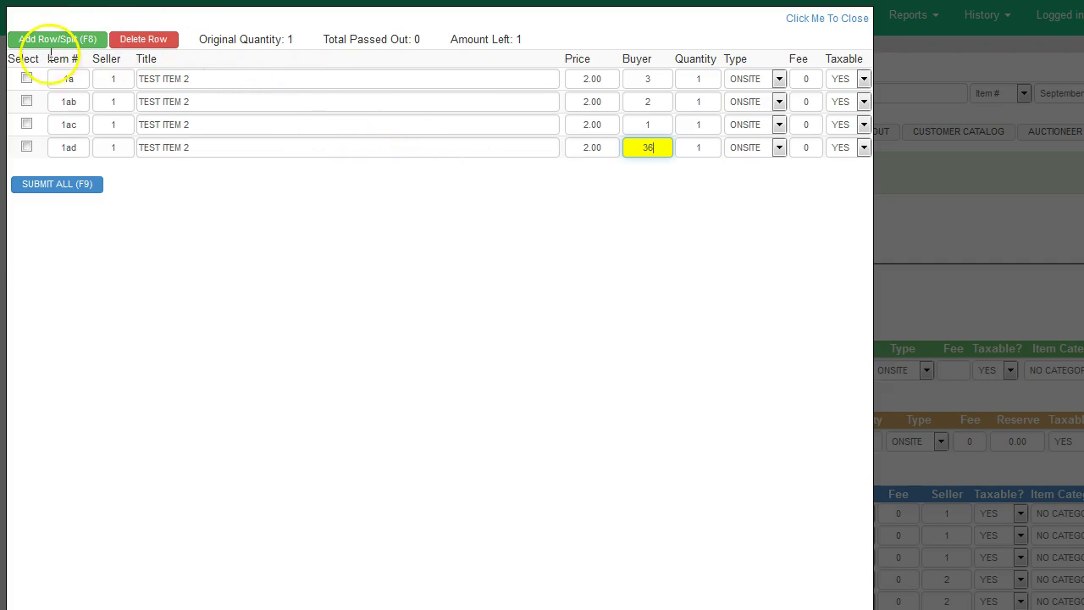
# - Add a split row with buyer 9 to item 1 and close the split window without submitting
pyautogui.click(48, 42)
pyautogui.write('9')
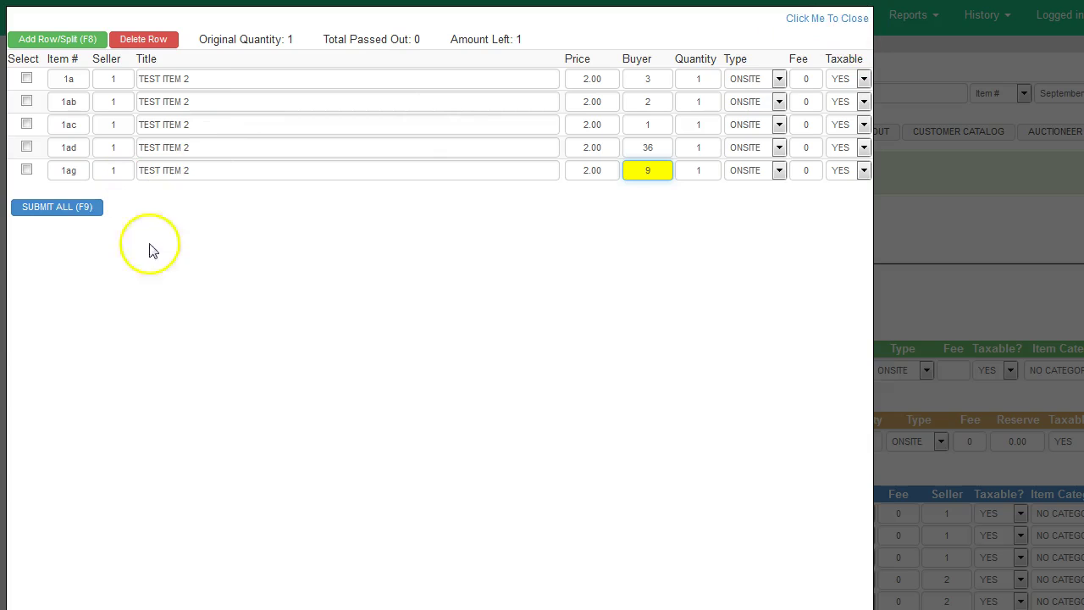
pyautogui.click(837, 21)
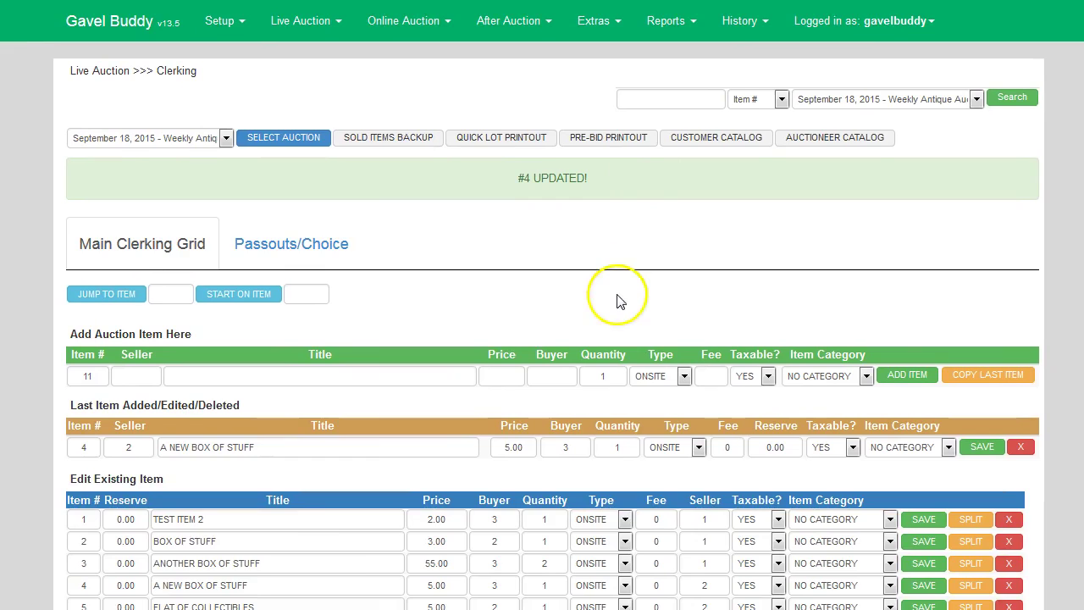
# - Delete item 3, ANOTHER BOX OF STUFF, and item 2, BOX OF STUFF, from the existing items
pyautogui.scroll(-2, 622, 305)
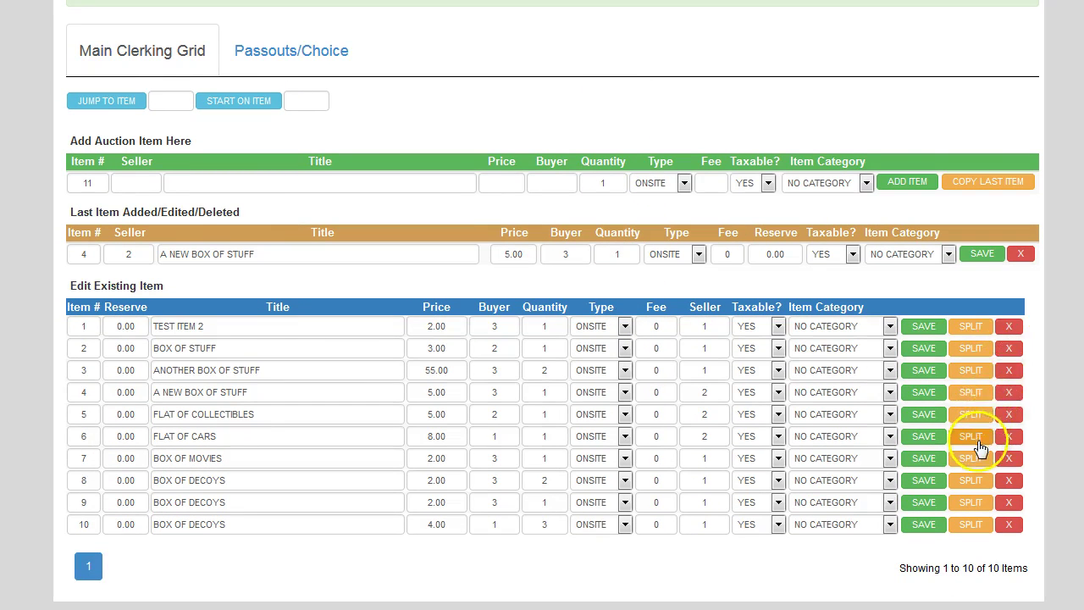
pyautogui.click(1010, 374)
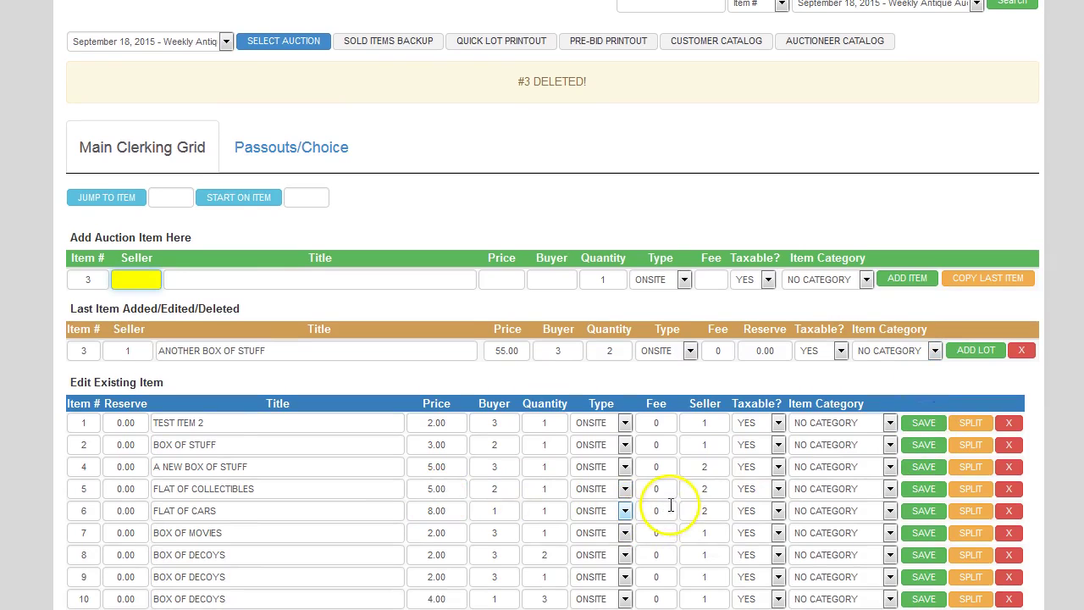
pyautogui.click(1009, 445)
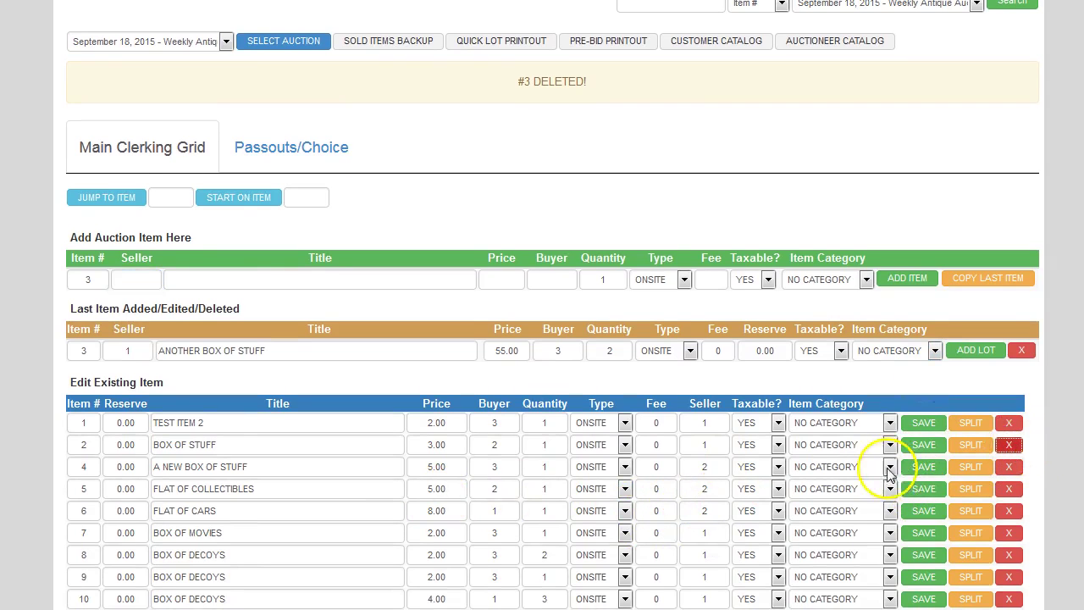
pyautogui.scroll(-1, 834, 449)
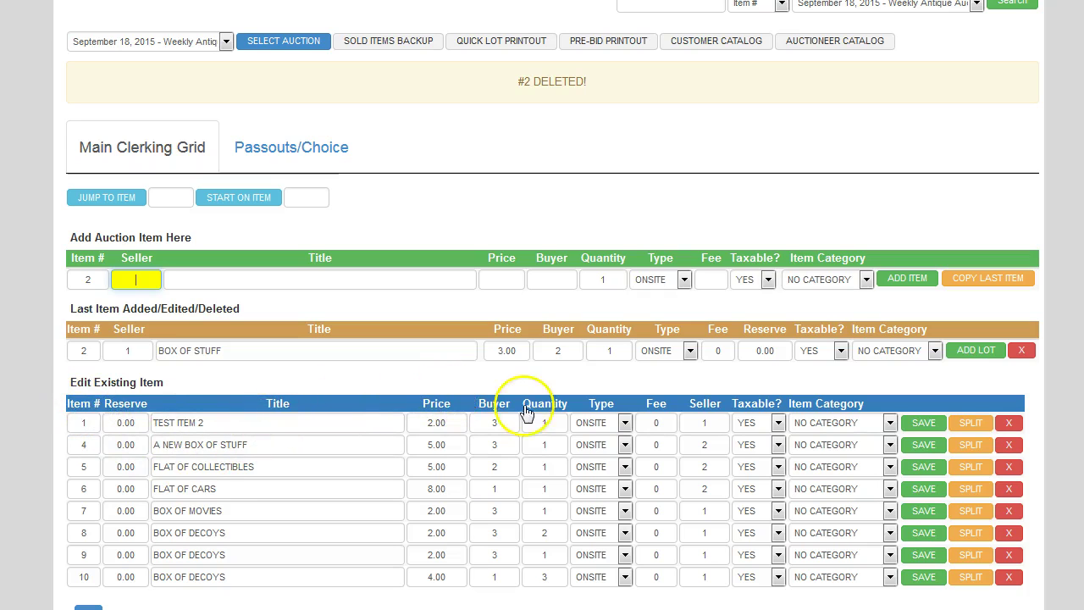
# - Sort the existing items by buyer, and re-sort them by item number in descending order
pyautogui.click(497, 410)
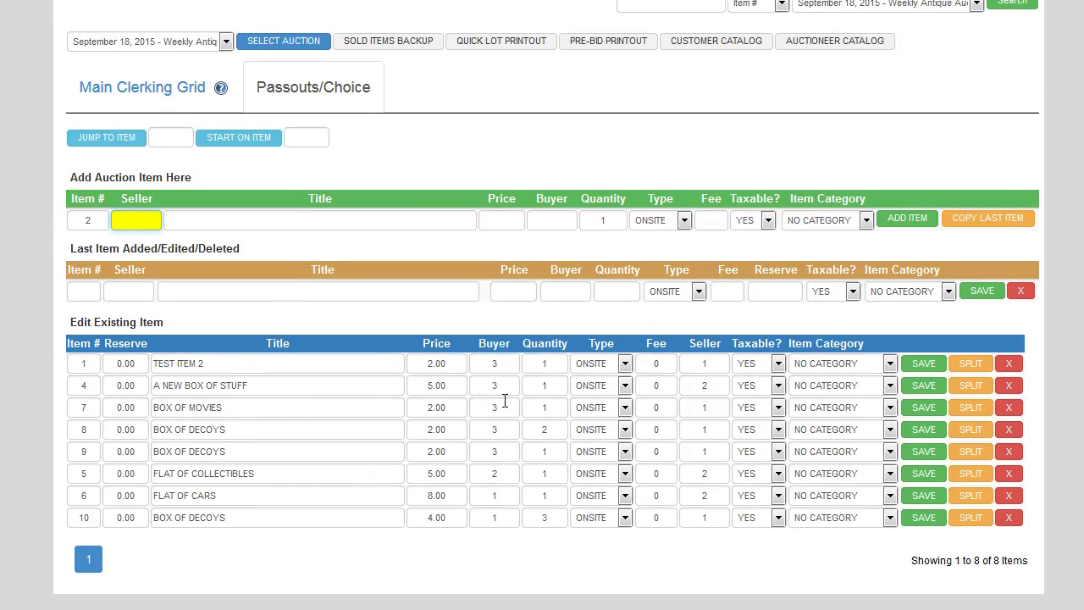
pyautogui.click(499, 349)
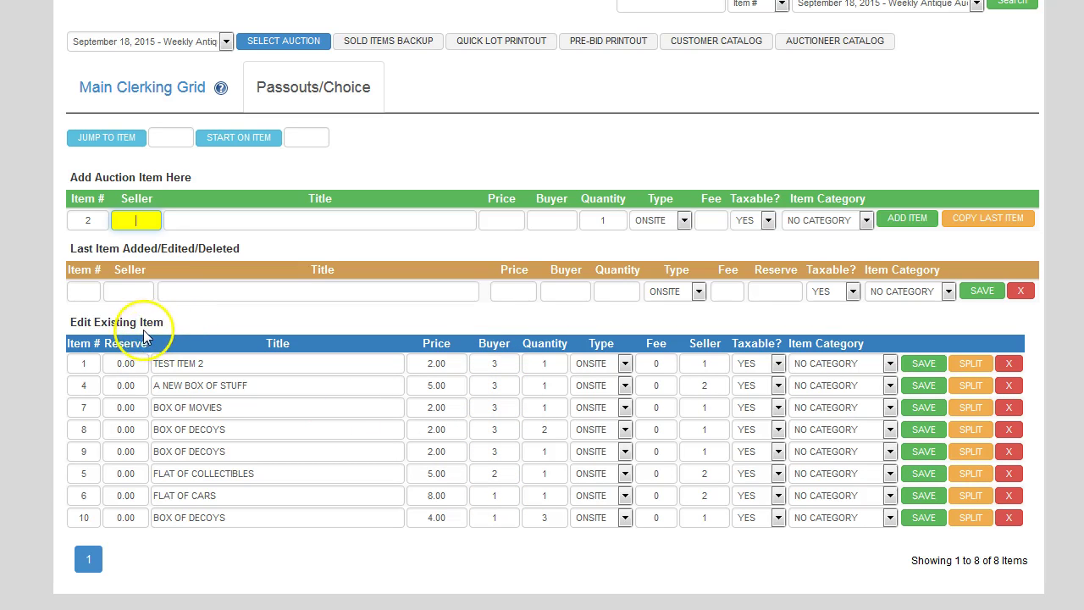
pyautogui.click(85, 346)
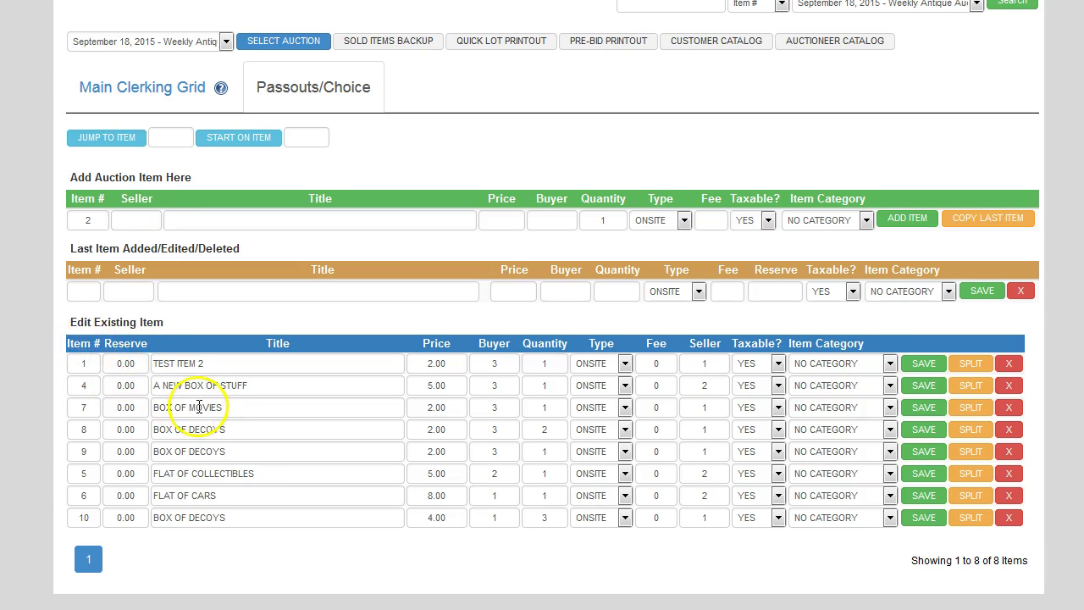
pyautogui.scroll(-2, 254, 455)
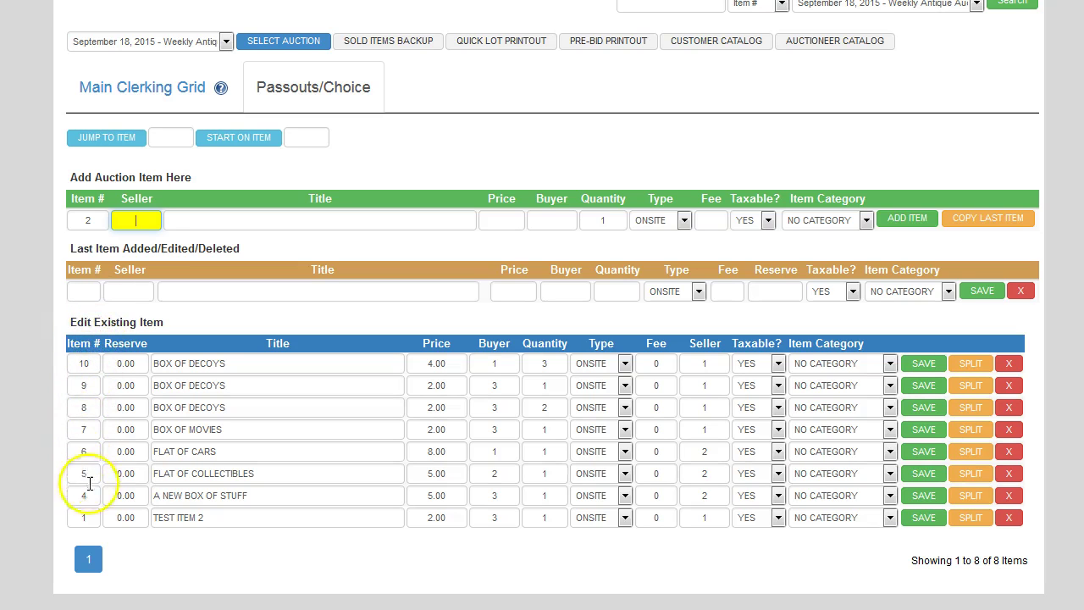
# - Add item 11 for seller 1, titled BOX OF STUFF, with price 3, buyer 5 and quantity 1
pyautogui.click(71, 220)
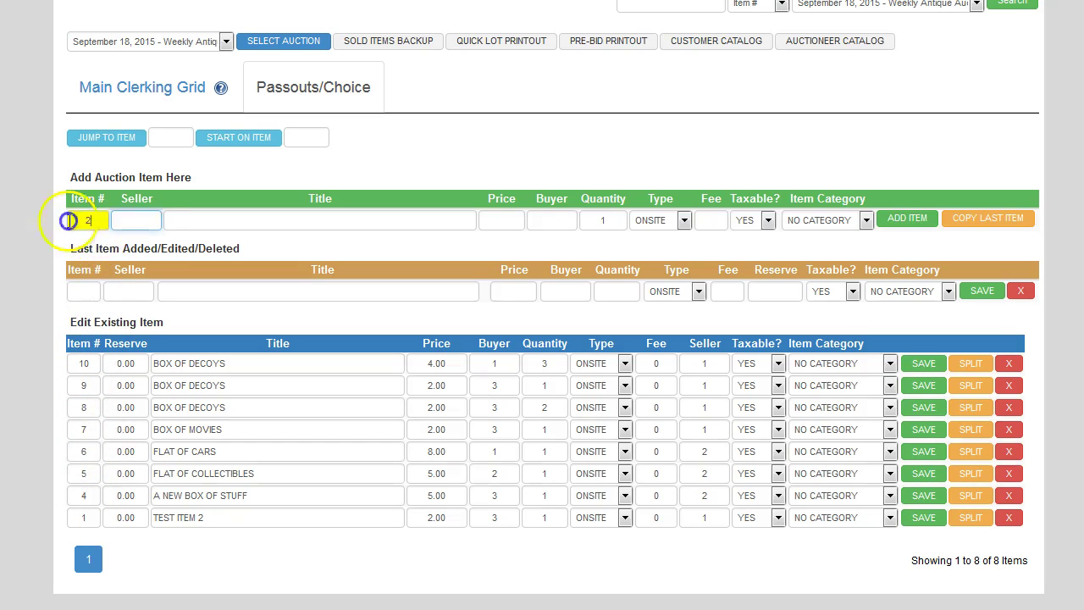
pyautogui.write('11')
pyautogui.press('Tab')
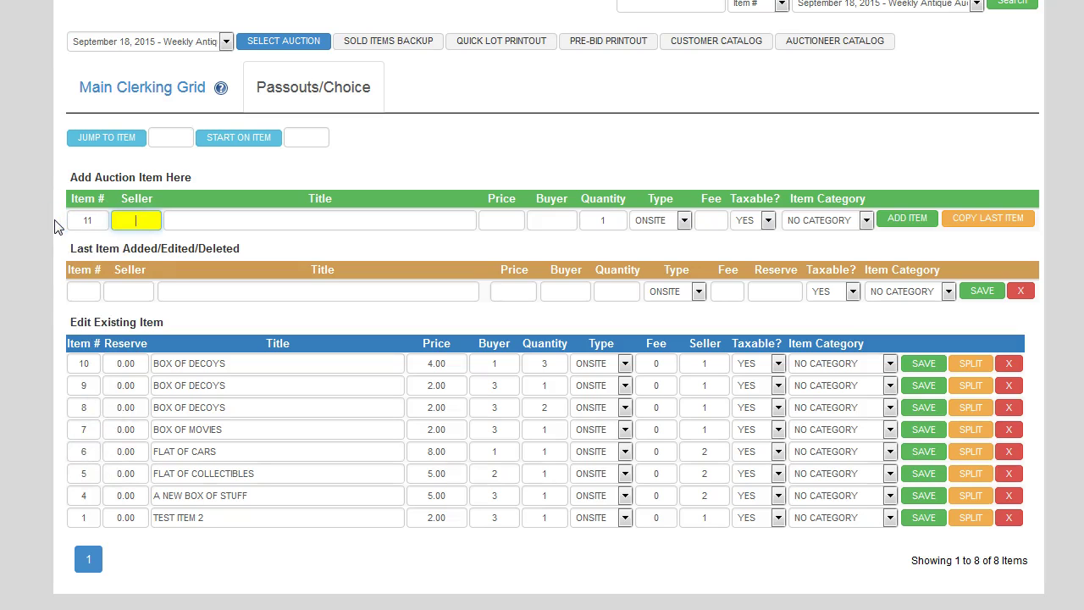
pyautogui.press('Tab')
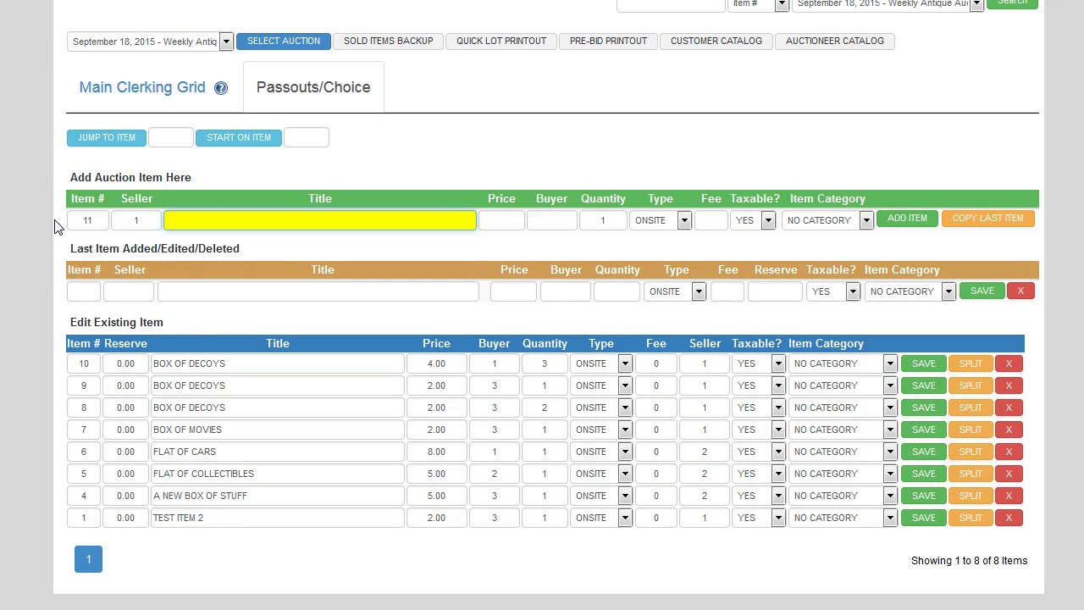
pyautogui.write('BOX OF STUFF')
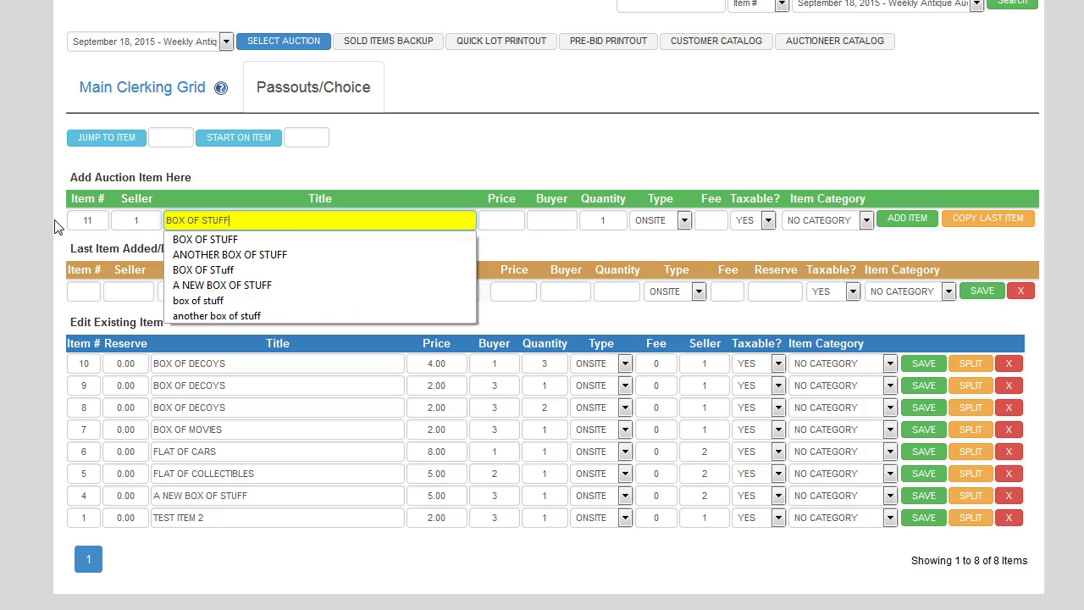
pyautogui.press('Tab')
pyautogui.write('3')
pyautogui.press('Tab')
pyautogui.write('5')
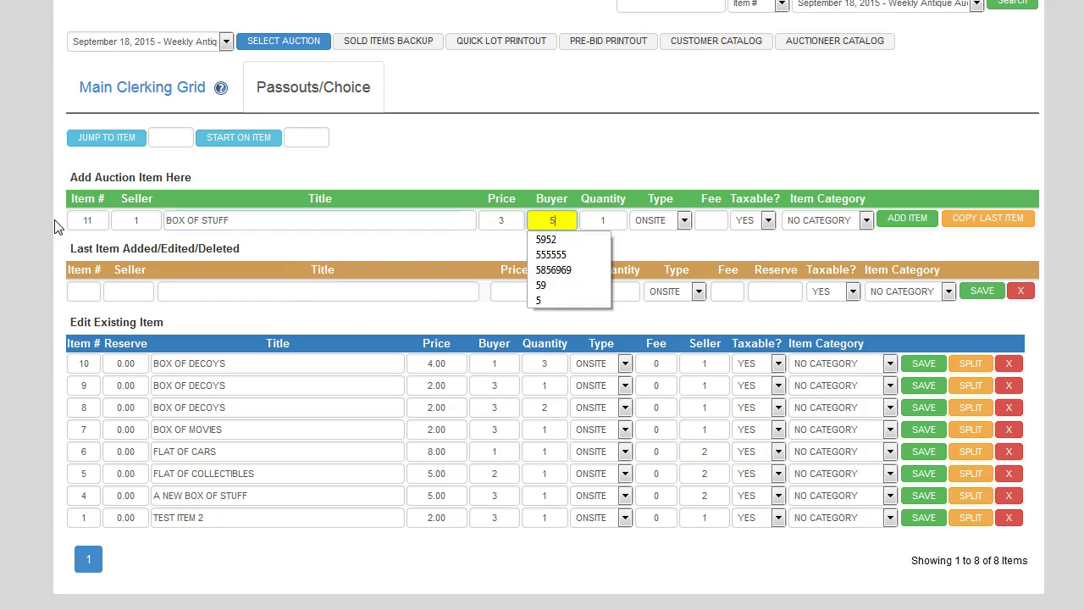
pyautogui.press('Return')
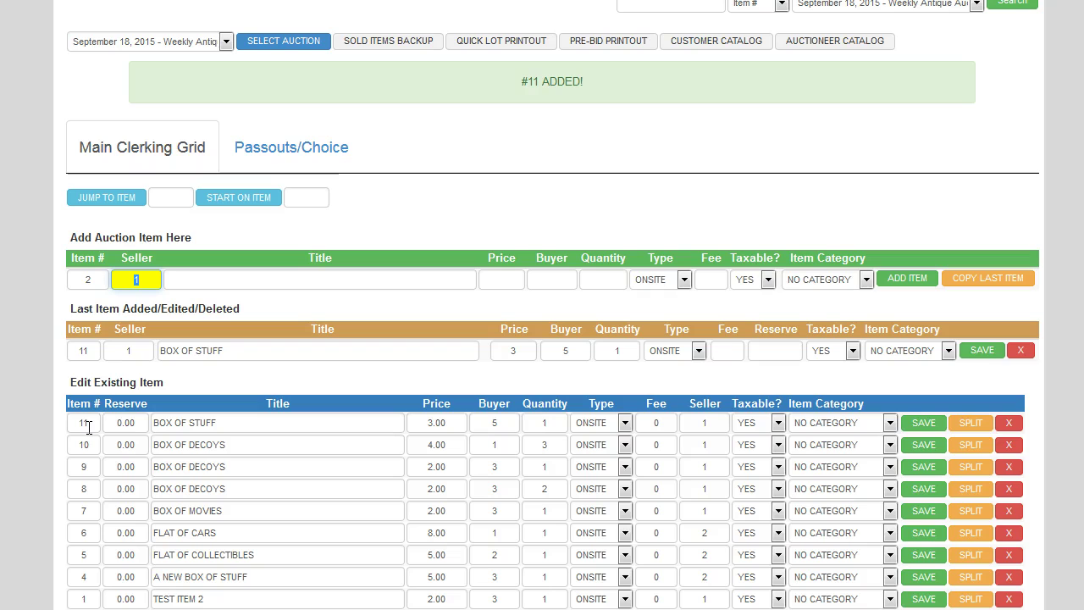
# - Open the Passouts/Choice section and fill in item 2 as BOX OF STUFF with price 5, buyer 1 and quantity 1
pyautogui.scroll(-3, 121, 502)
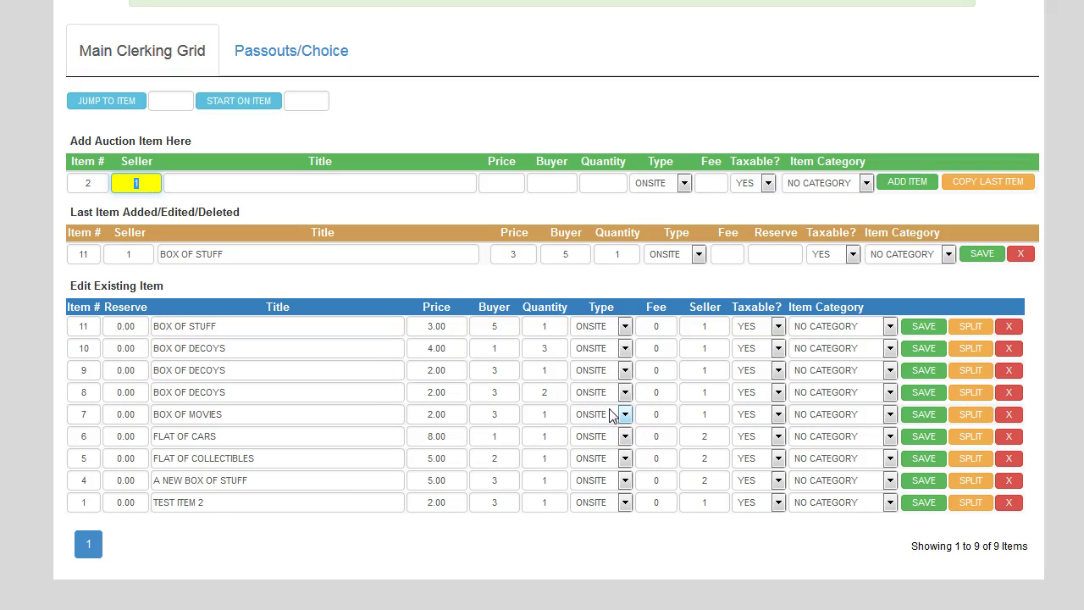
pyautogui.scroll(3, 609, 413)
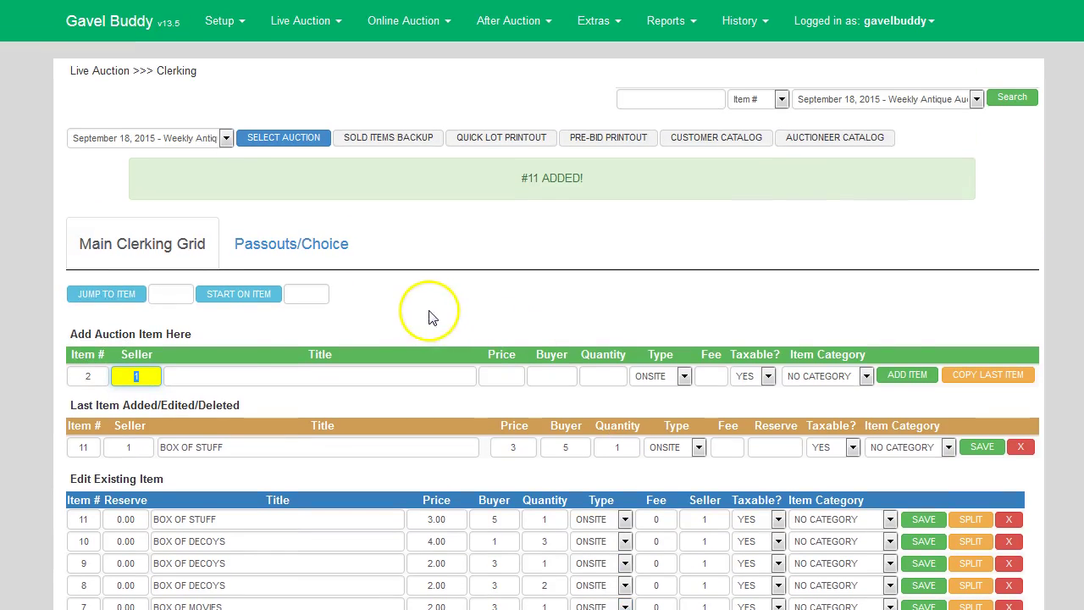
pyautogui.click(284, 248)
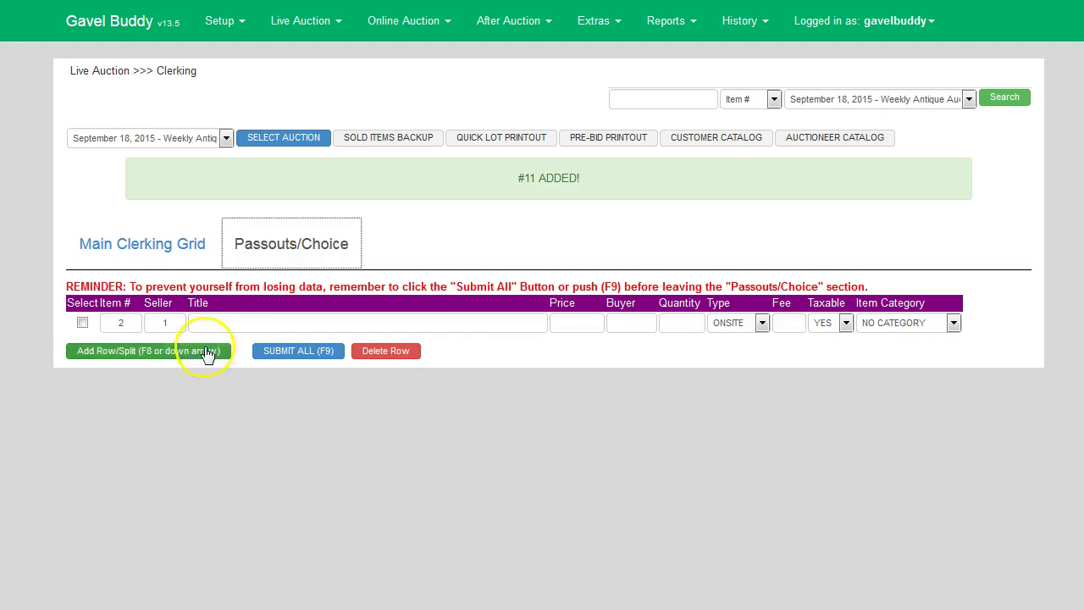
pyautogui.click(223, 327)
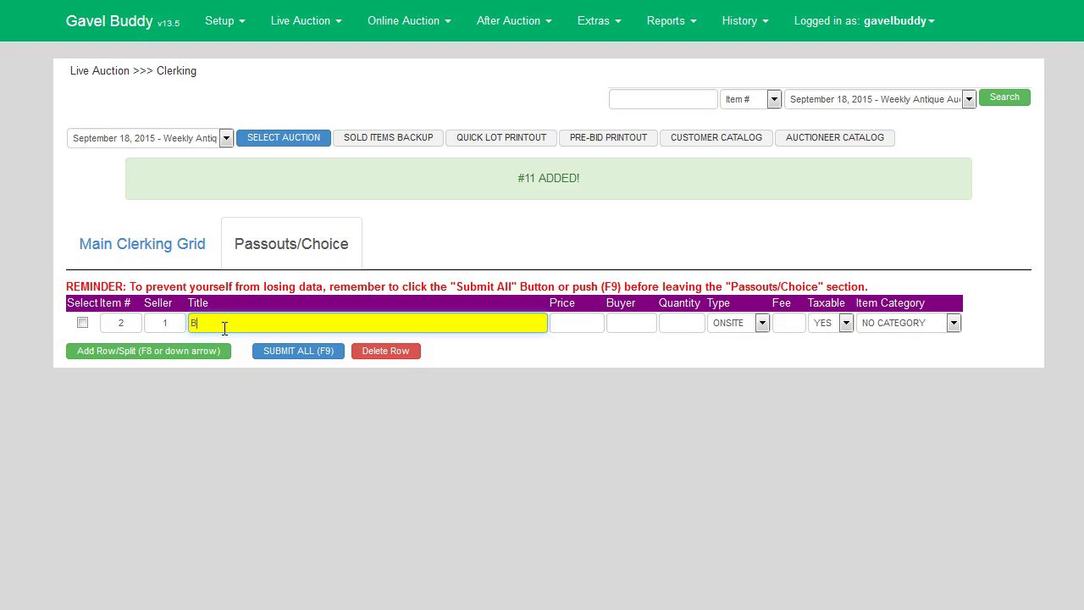
pyautogui.press('Tab')
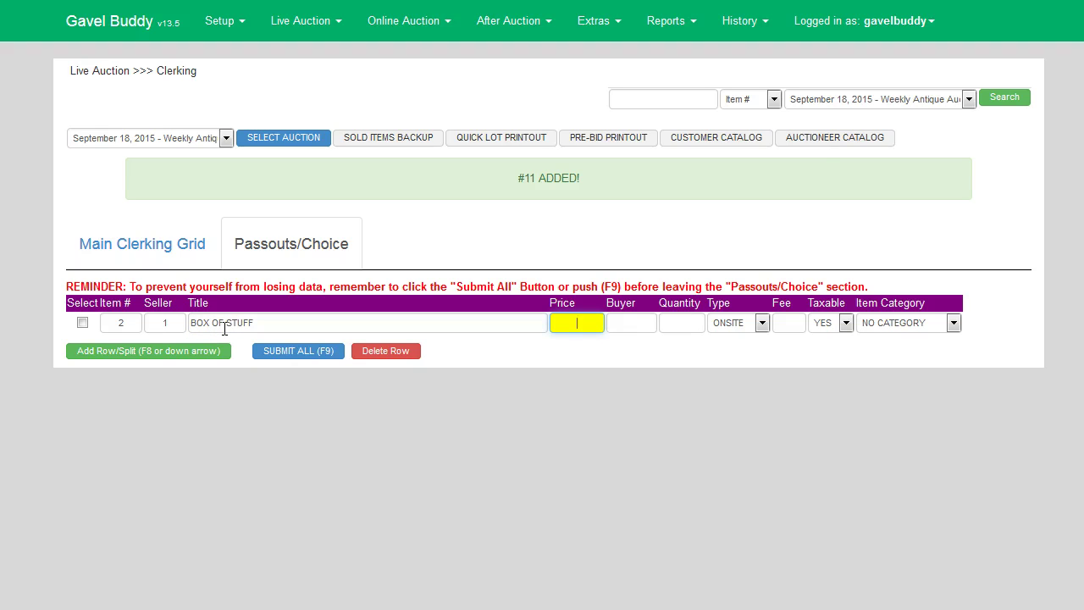
pyautogui.write('5')
pyautogui.press('Tab')
pyautogui.write('1')
pyautogui.press('Tab')
pyautogui.write('1')
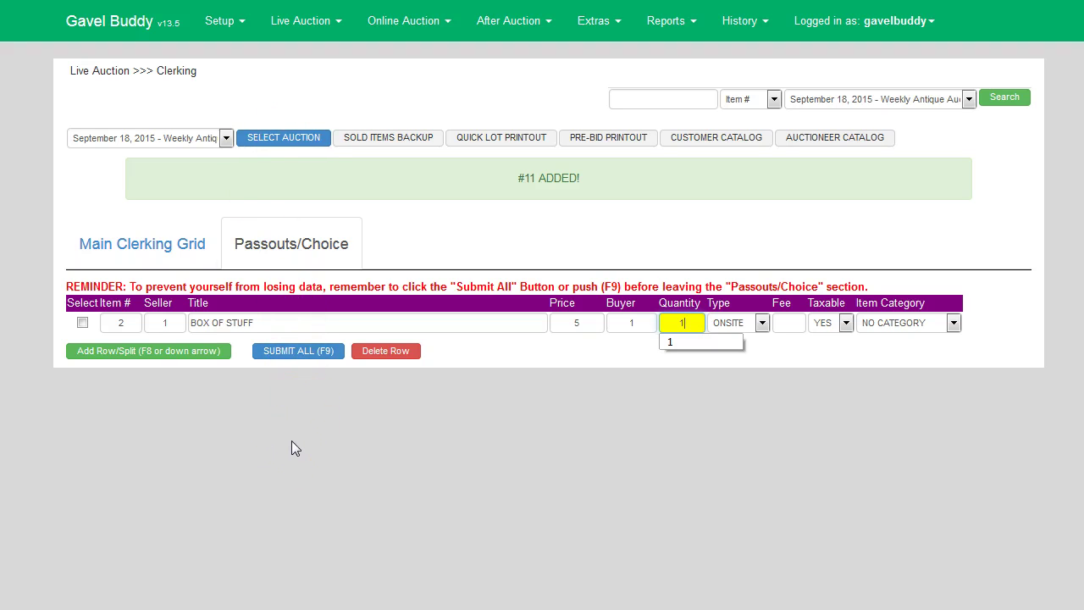
# - Add passout row 2b with buyer 2 and quantity 2
pyautogui.press('F8')
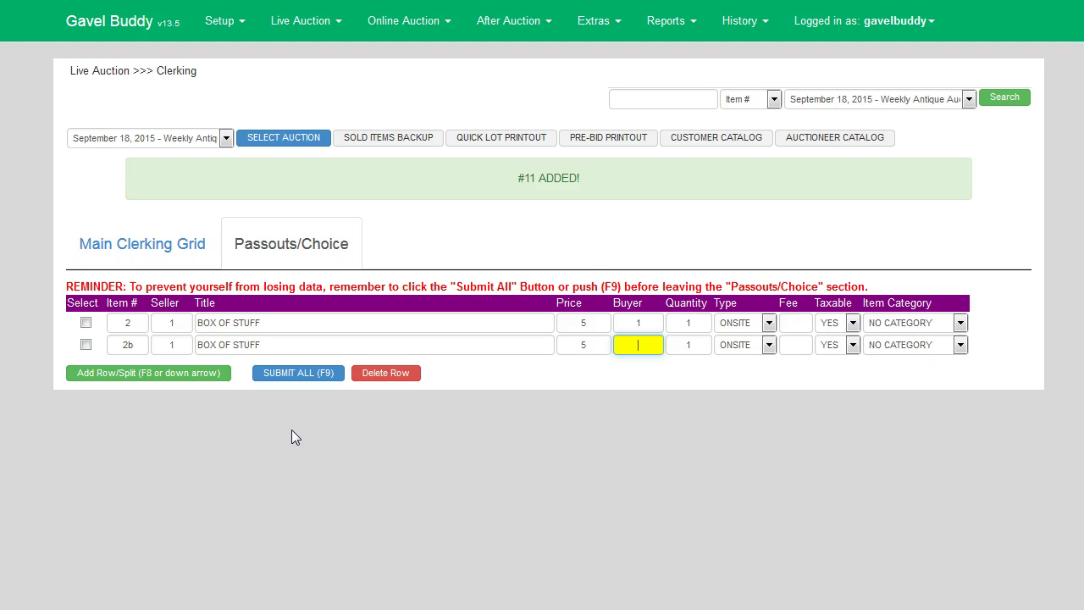
pyautogui.write('2')
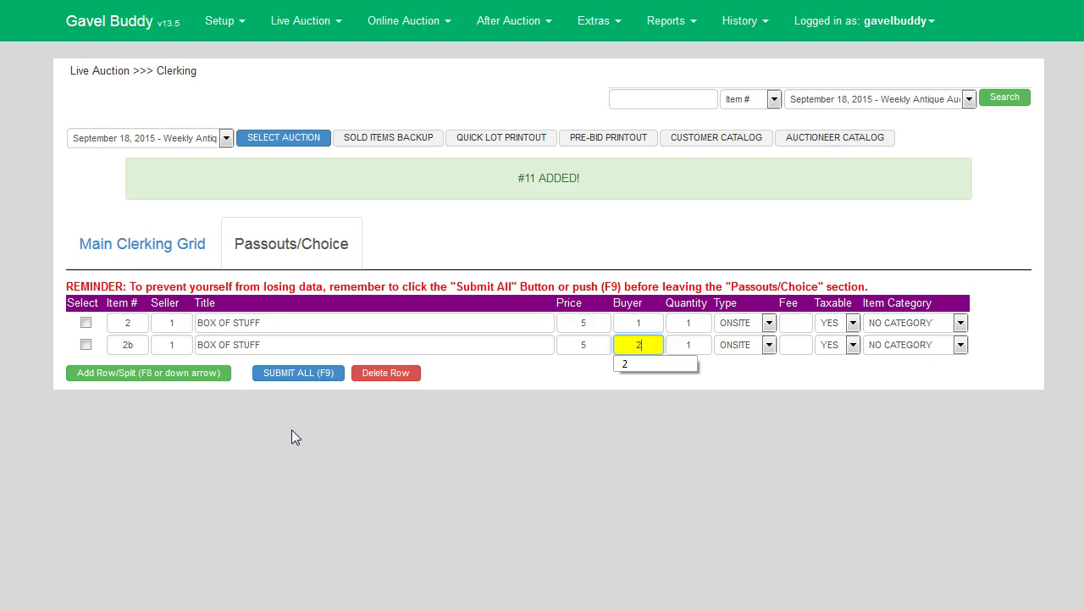
pyautogui.press('Tab')
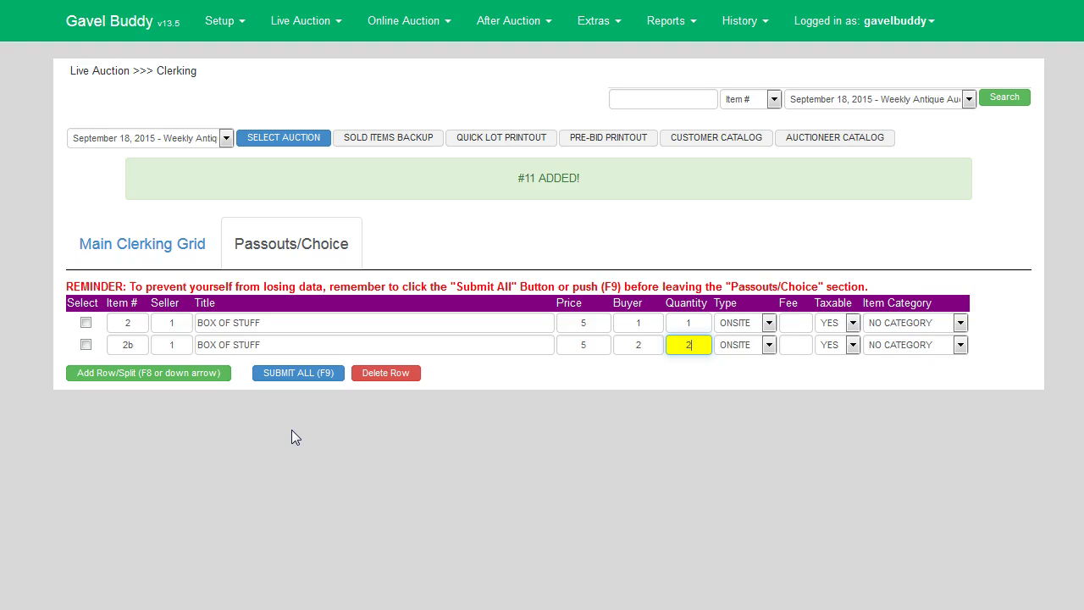
pyautogui.write('2')
# - Add passout row 2c with buyer 3 and quantity 5
pyautogui.press('Down')
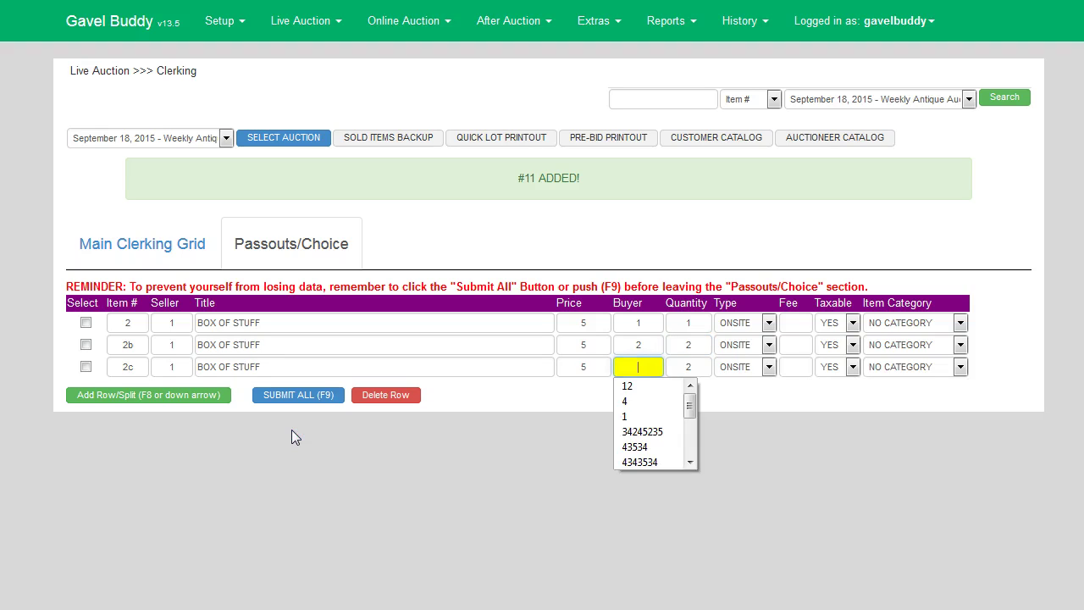
pyautogui.write('3')
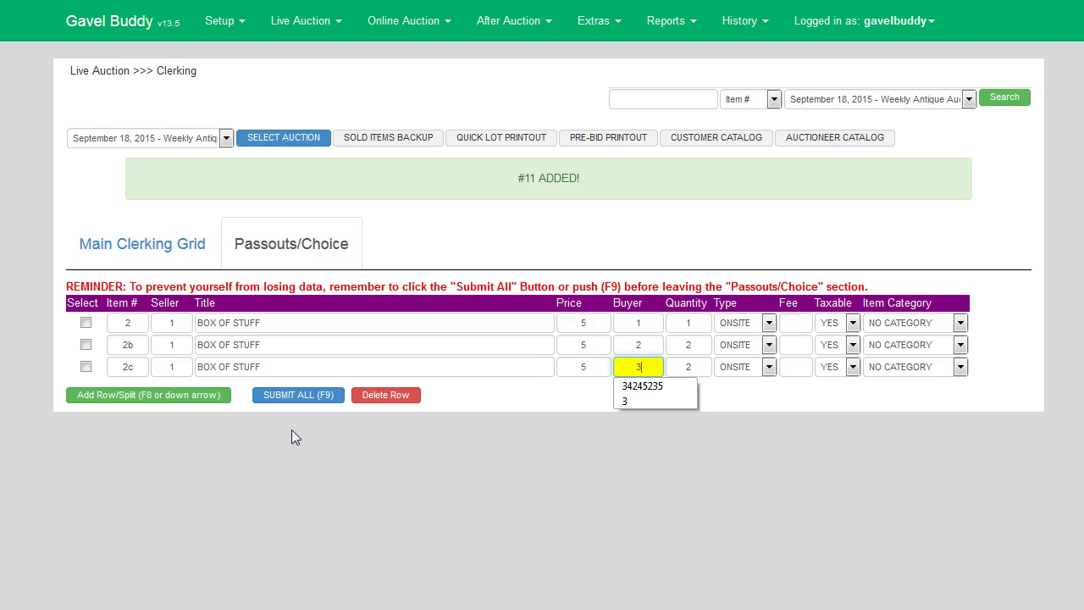
pyautogui.press('Tab')
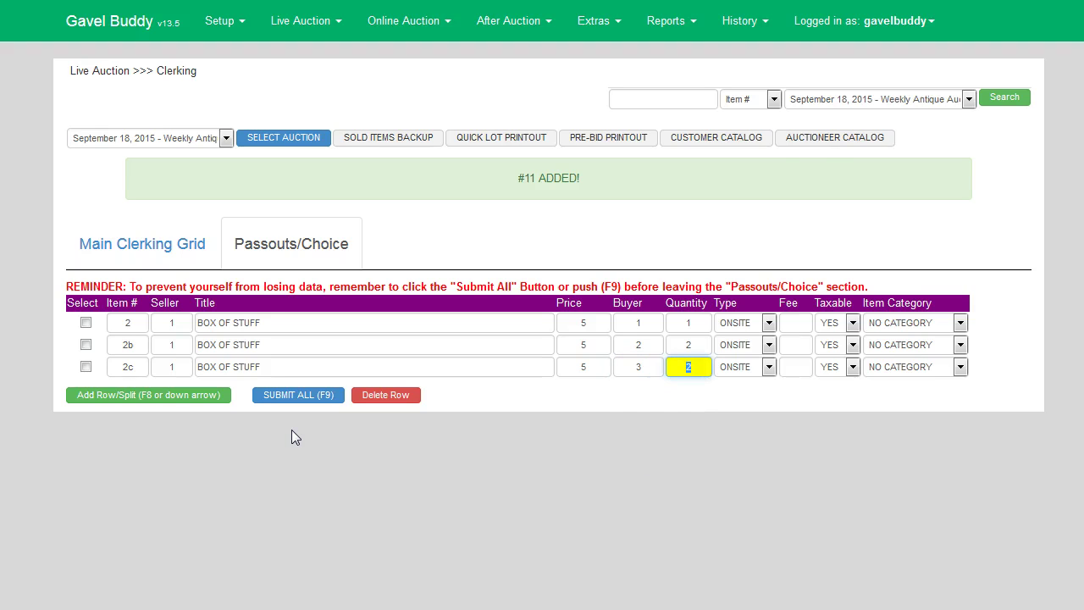
pyautogui.write('5')
# - Add passout row 2d for buyer 1 and row 2e for buyer 2
pyautogui.press('Down')
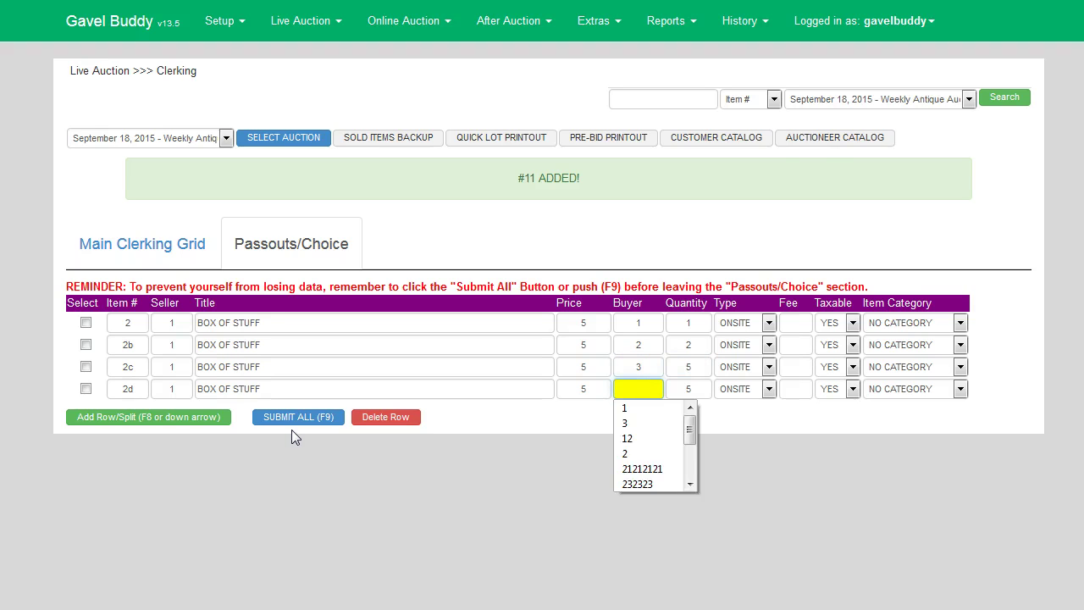
pyautogui.write('1')
pyautogui.press('Down')
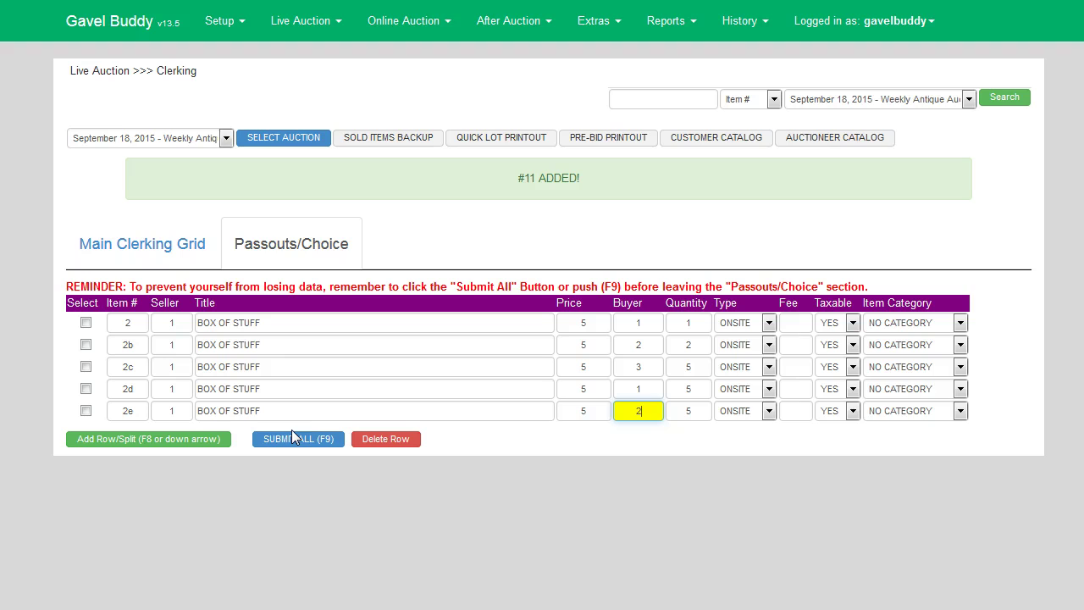
# - Change the buyer of passout row 2e to 66666 and submit all the rows
pyautogui.click(304, 438)
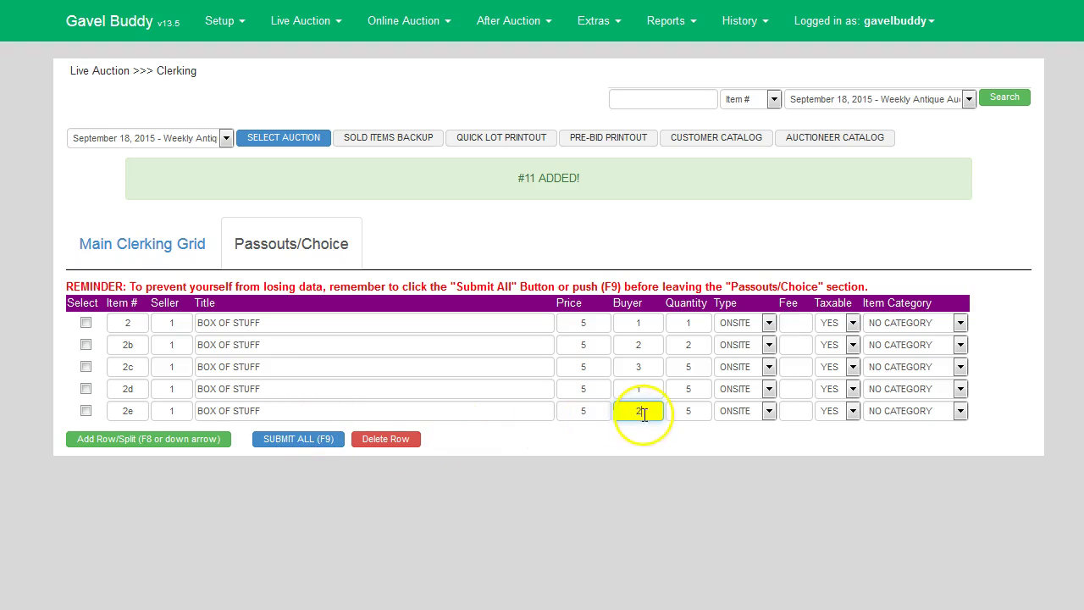
pyautogui.click(636, 349)
pyautogui.click(665, 447)
pyautogui.doubleClick(622, 405)
pyautogui.click(670, 473)
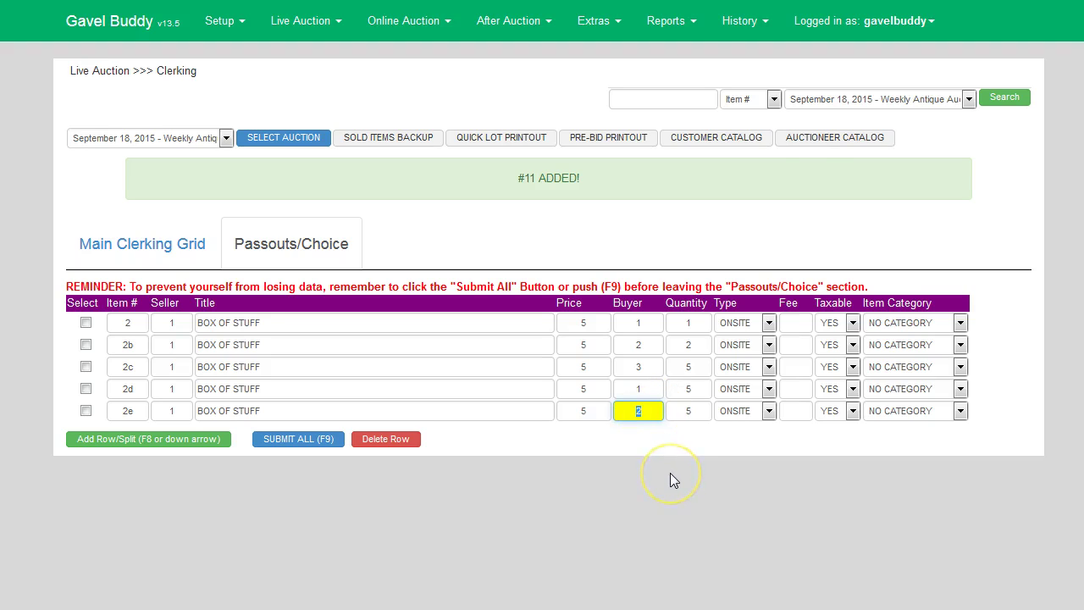
pyautogui.write('66666')
pyautogui.click(287, 444)
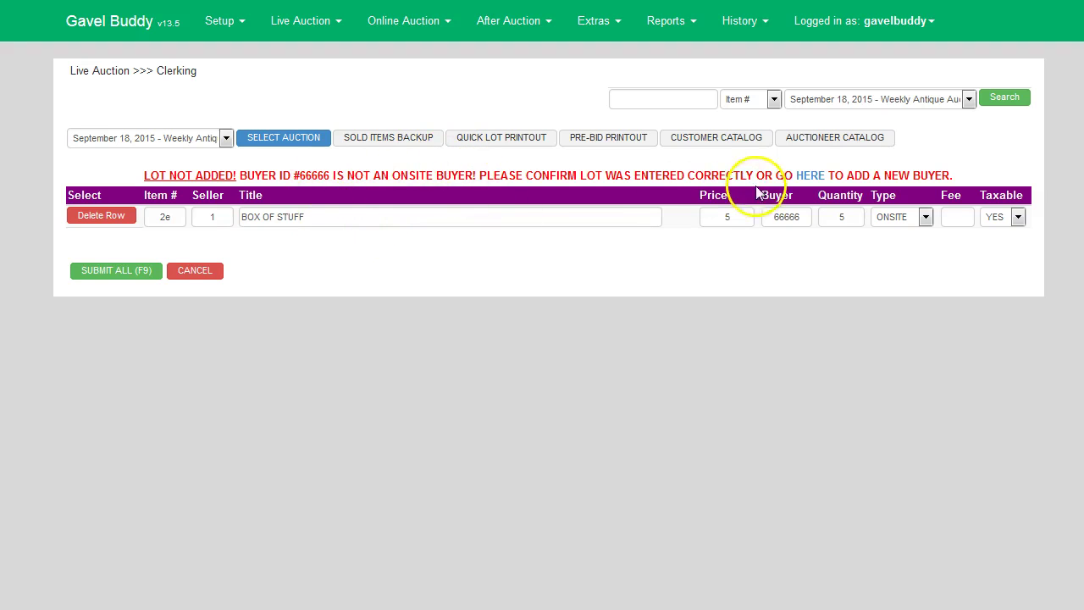
# - Correct the buyer of passout row 2e to 2 and resubmit the row
pyautogui.click(789, 217)
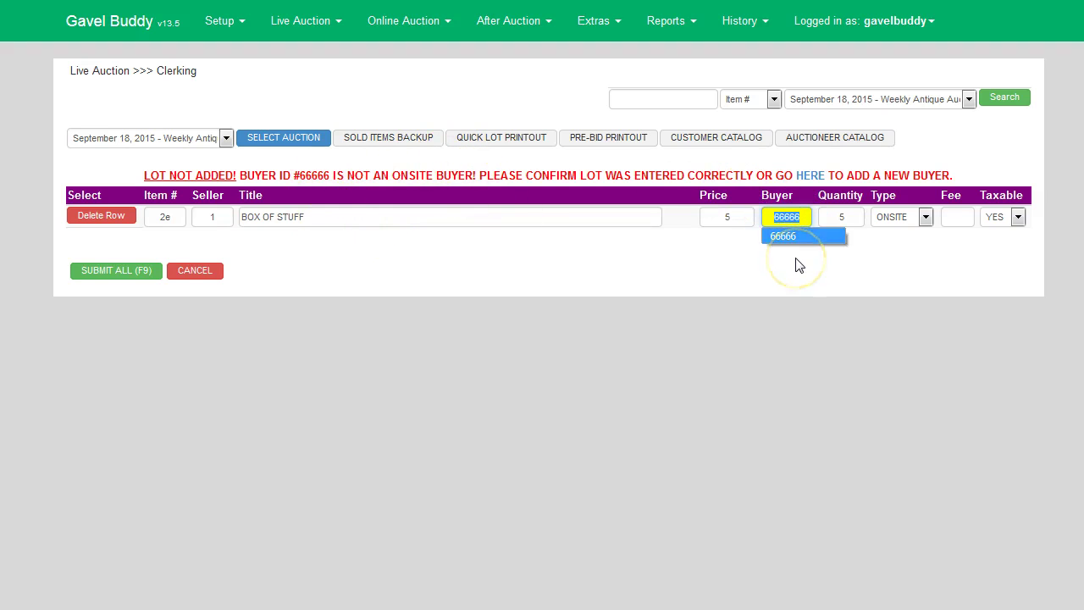
pyautogui.write('2')
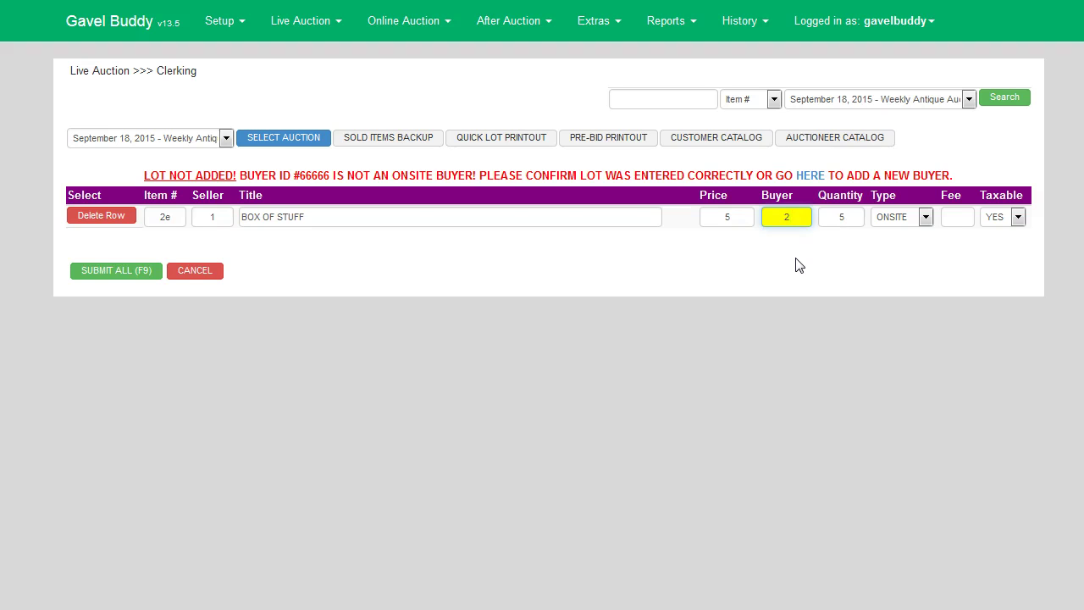
pyautogui.click(128, 277)
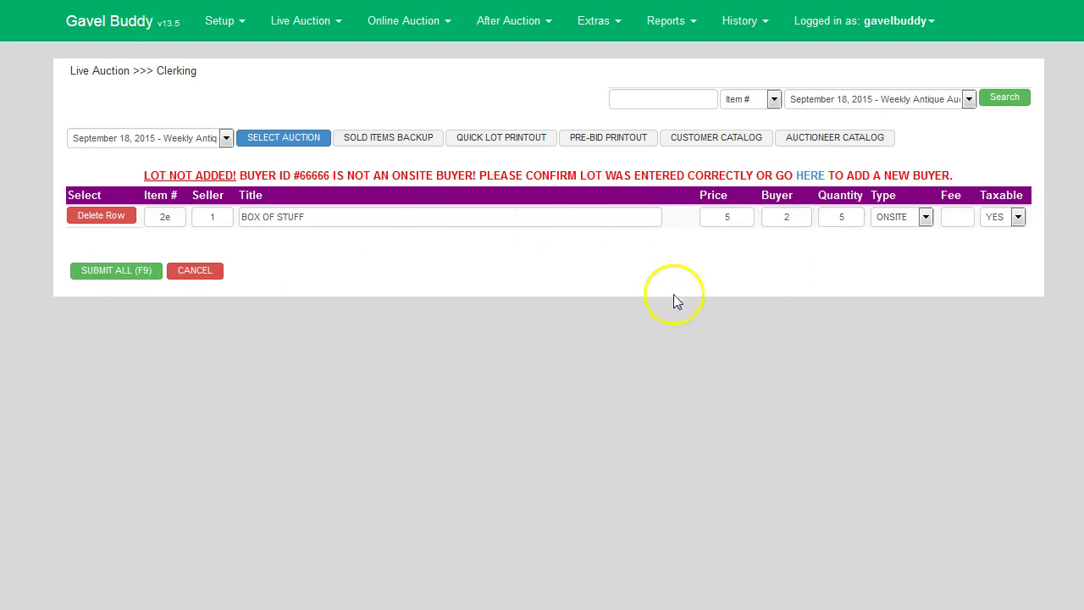
pyautogui.scroll(-1, 699, 356)
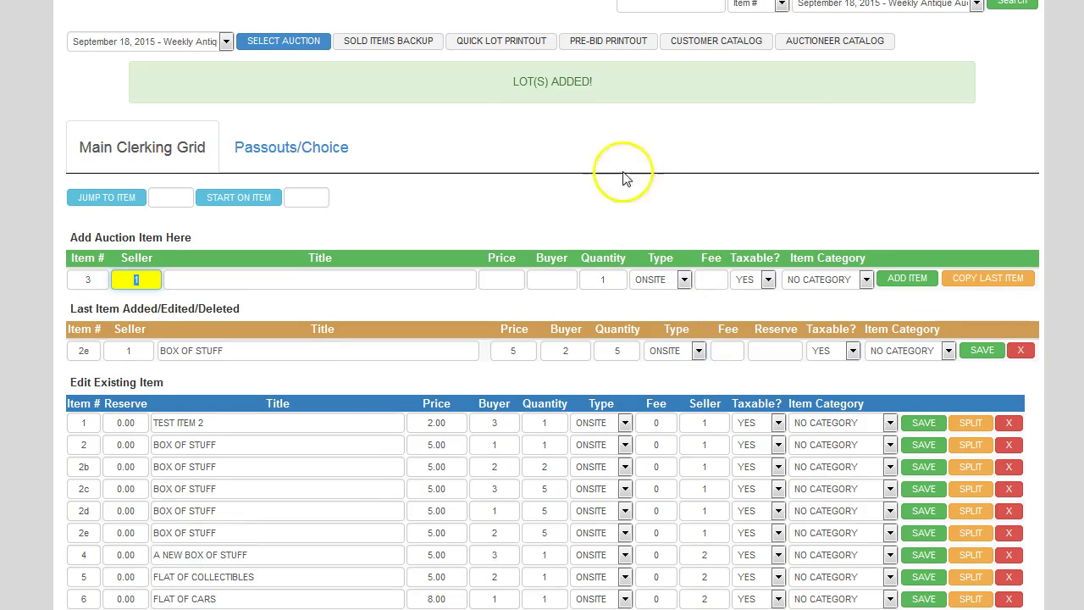
pyautogui.scroll(-2, 609, 254)
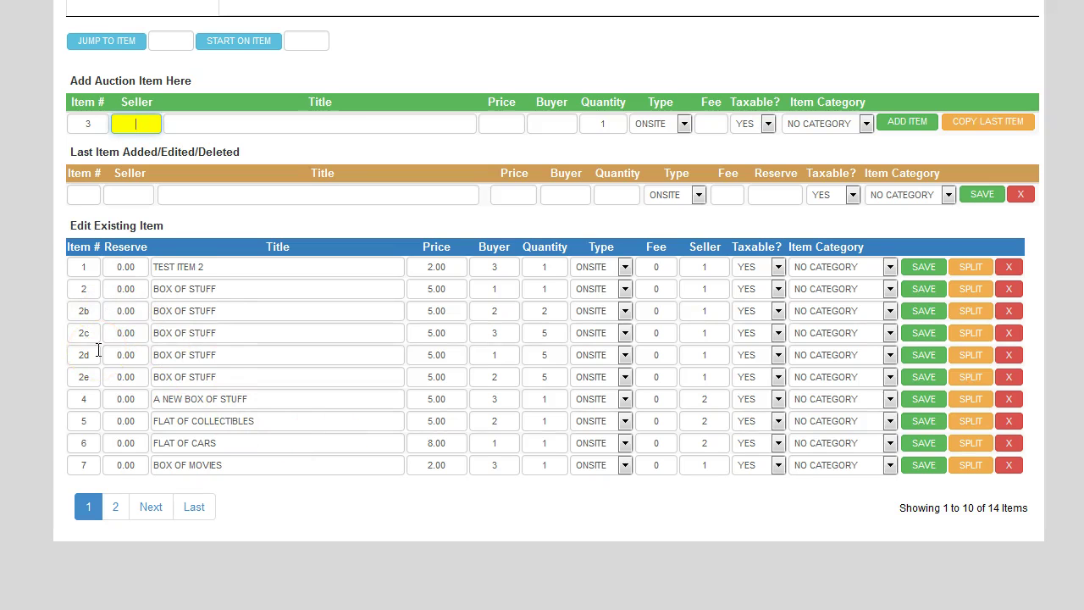
pyautogui.scroll(3, 98, 350)
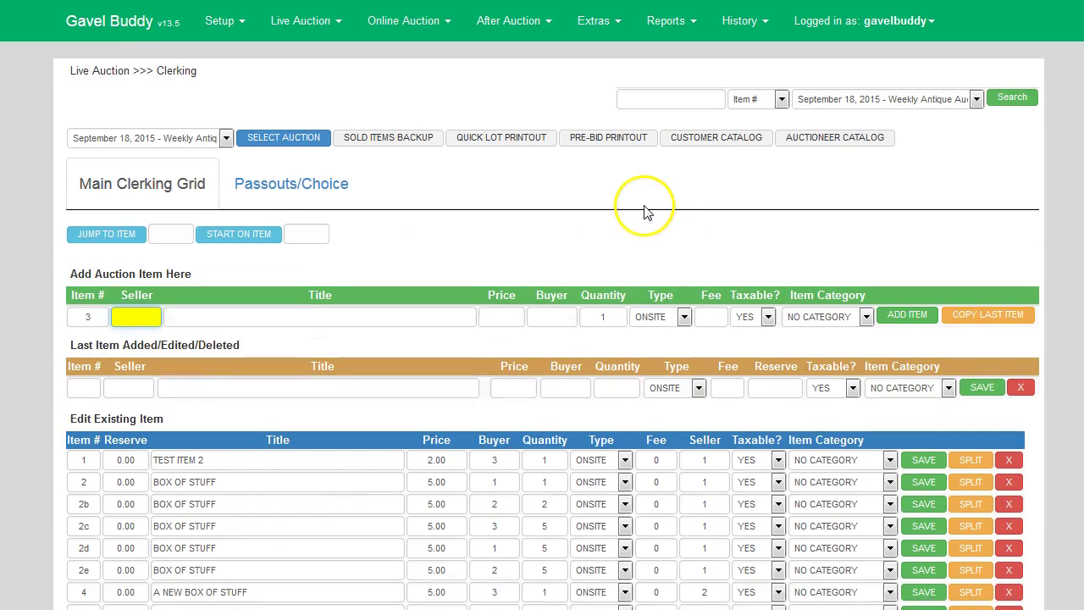
# - Set up an item search for PICKUP TRUCK by Item Title across All auctions
pyautogui.click(818, 107)
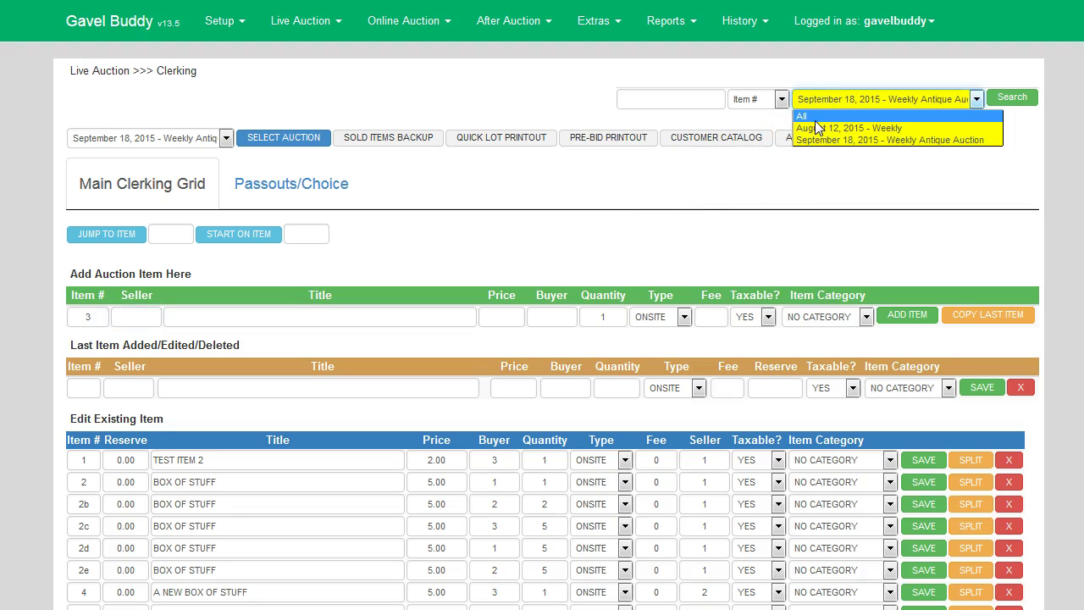
pyautogui.click(814, 117)
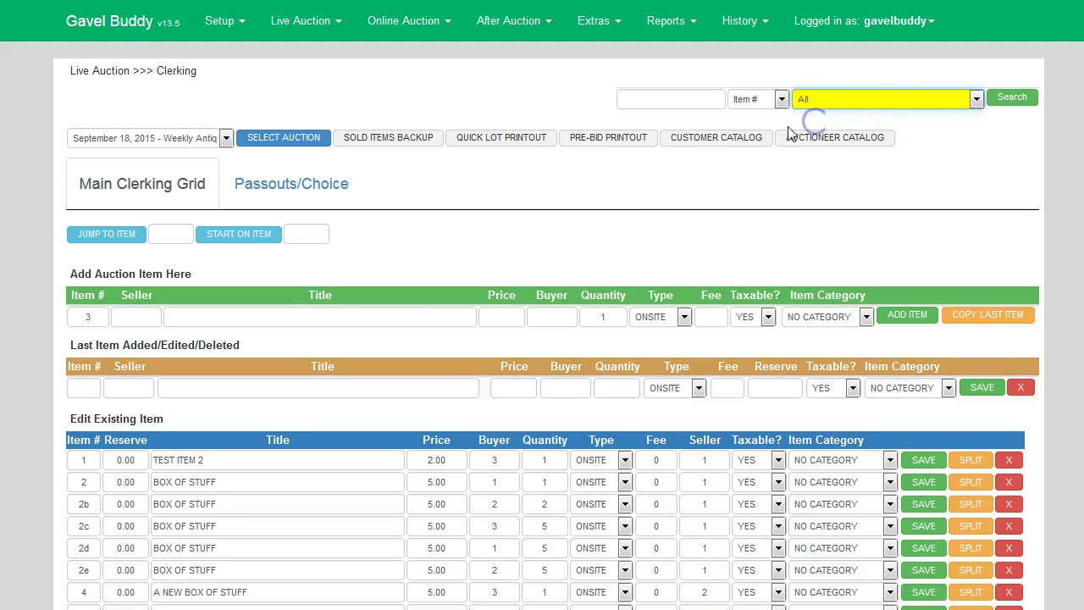
pyautogui.click(641, 103)
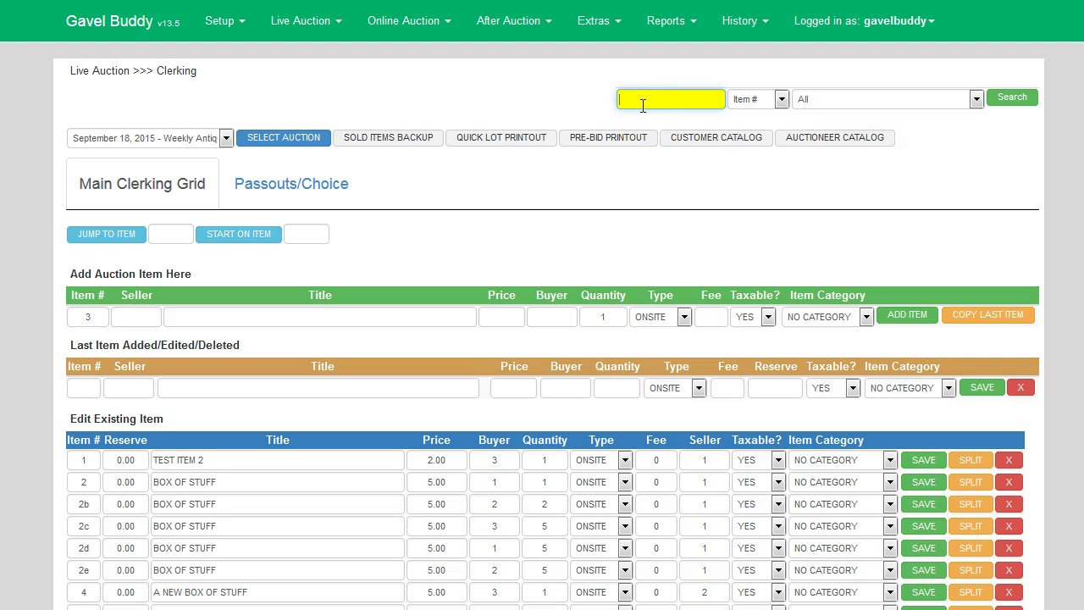
pyautogui.write('PICKUP TRUCK')
pyautogui.click(773, 100)
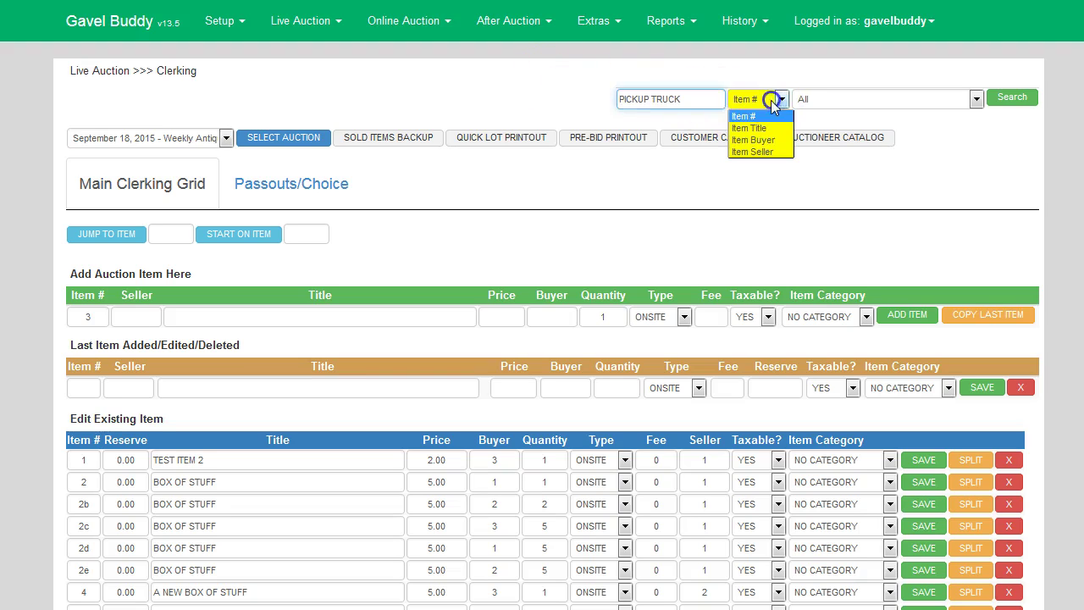
pyautogui.click(754, 129)
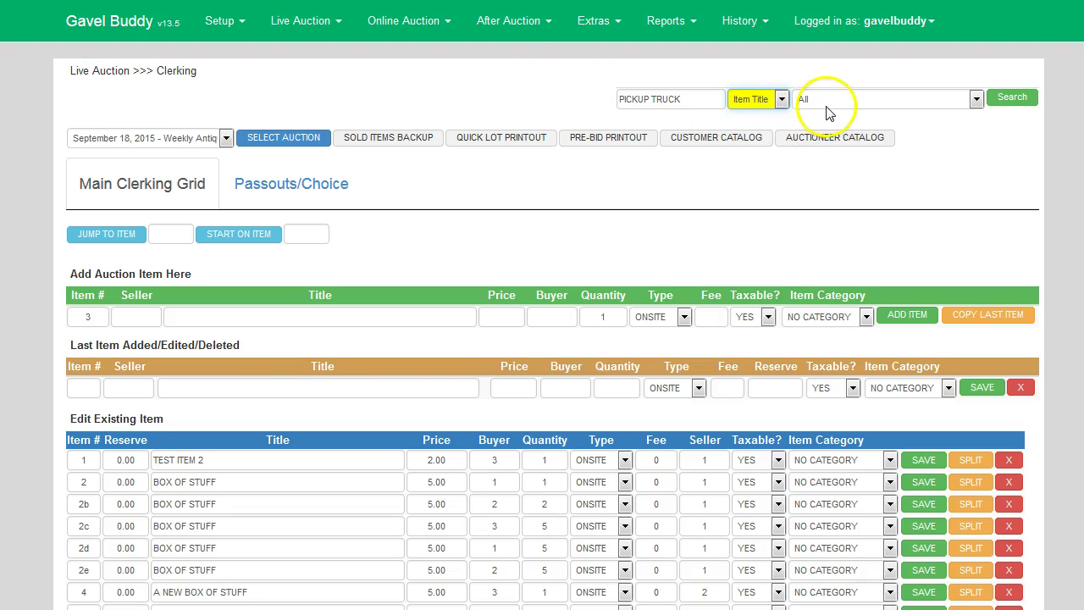
pyautogui.click(892, 99)
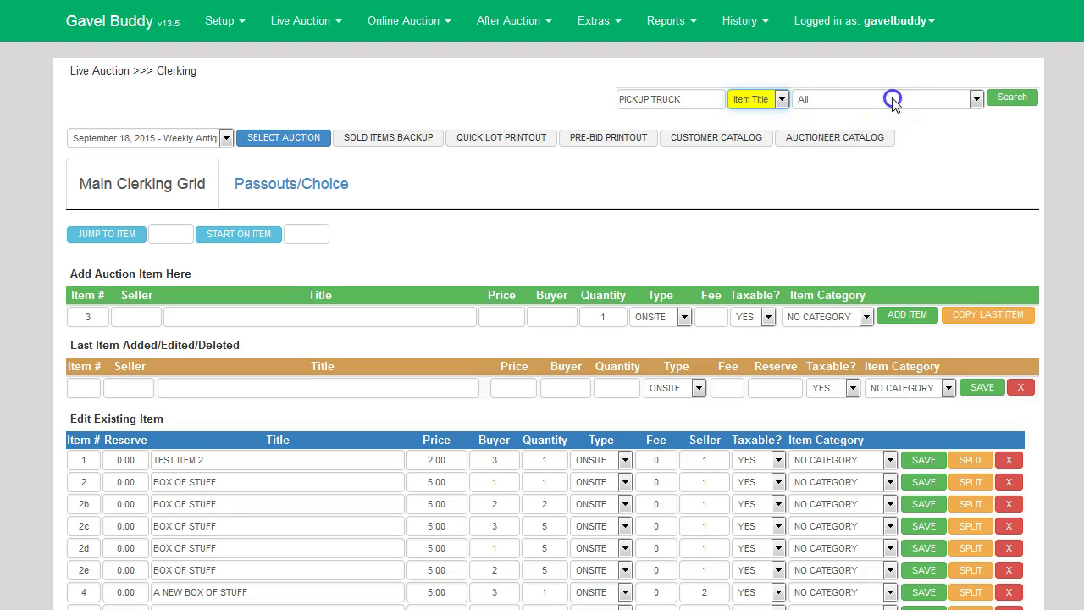
pyautogui.click(820, 100)
pyautogui.click(776, 100)
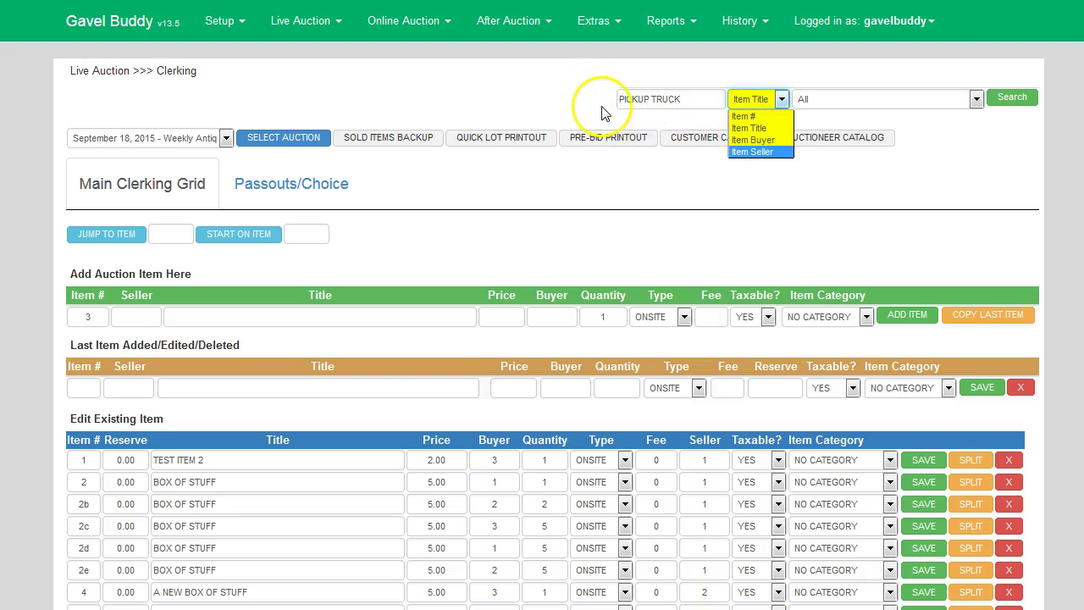
pyautogui.click(466, 78)
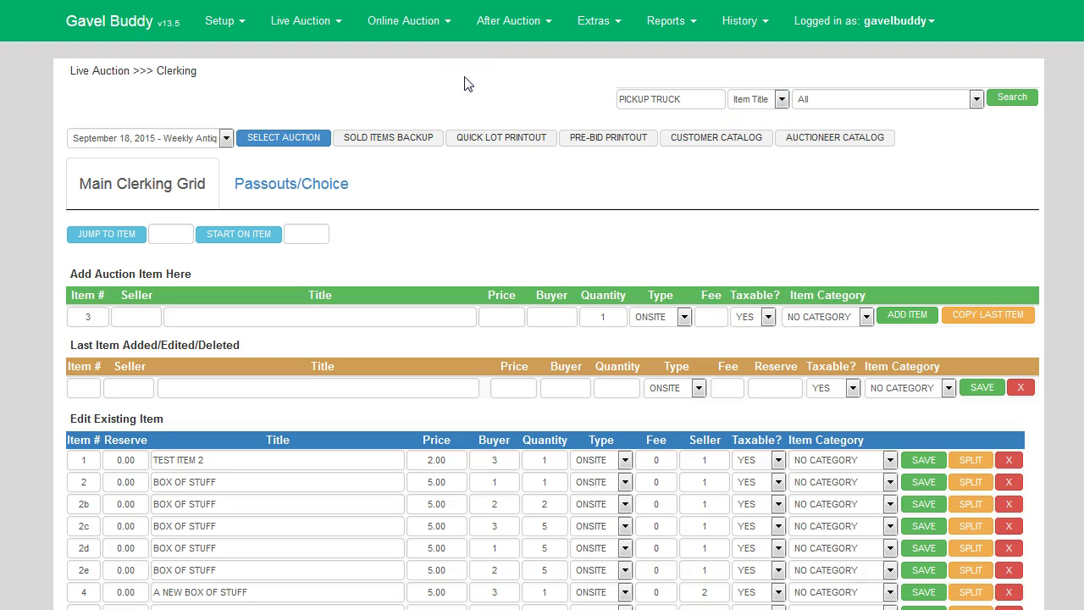
pyautogui.click(505, 77)
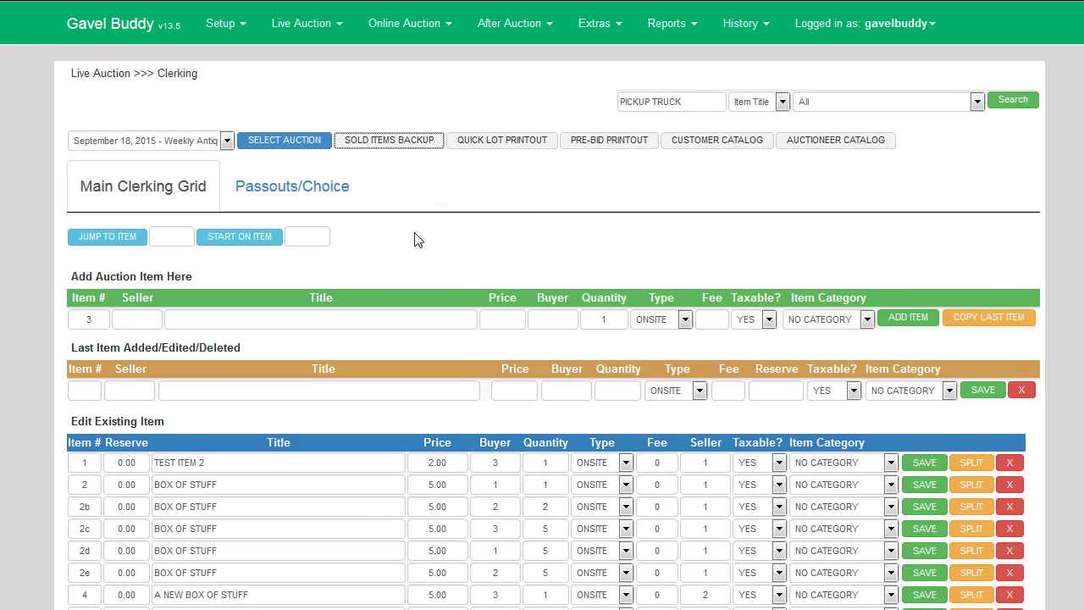
# - Open the sold items backup for the September 18, 2015 auction and review its winning bidder lots, bidder totals and seller totals
pyautogui.click(391, 146)
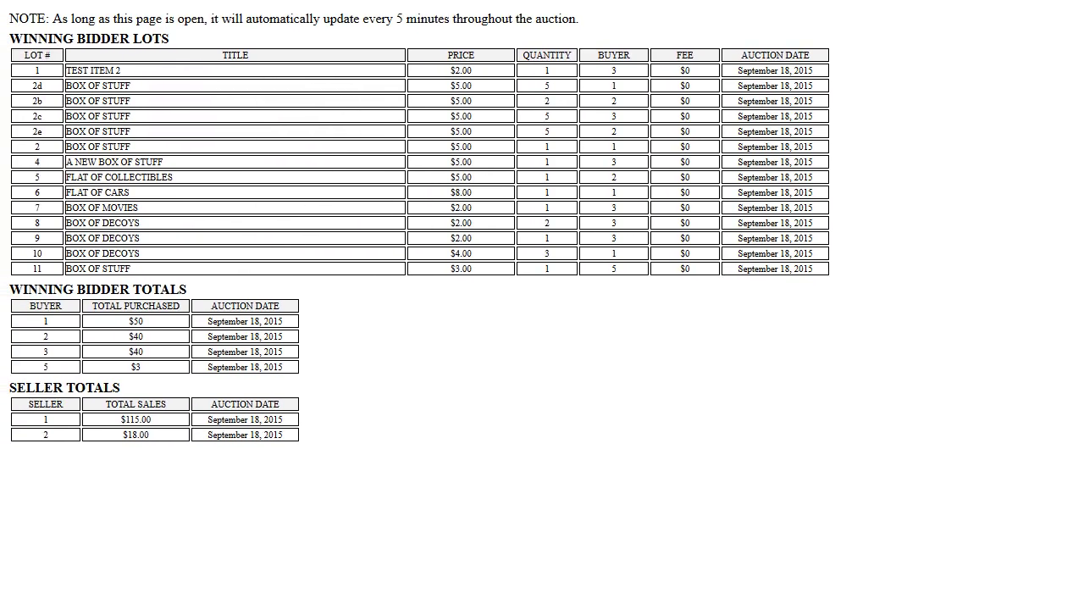
pyautogui.hotkey('alt', 'Left')
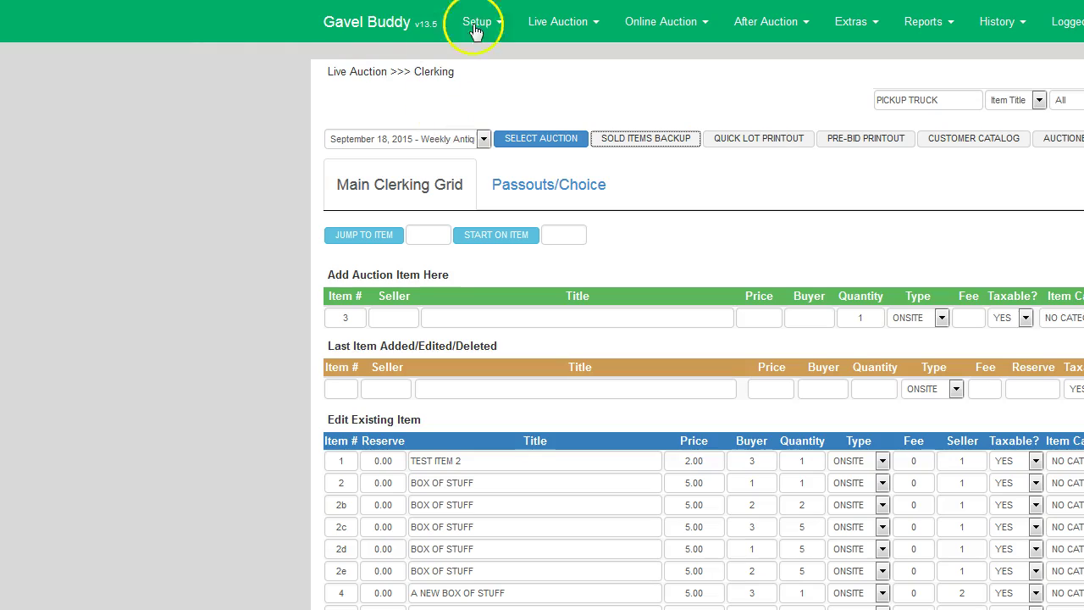
pyautogui.hotkey('alt', 'Right')
pyautogui.click(371, 101)
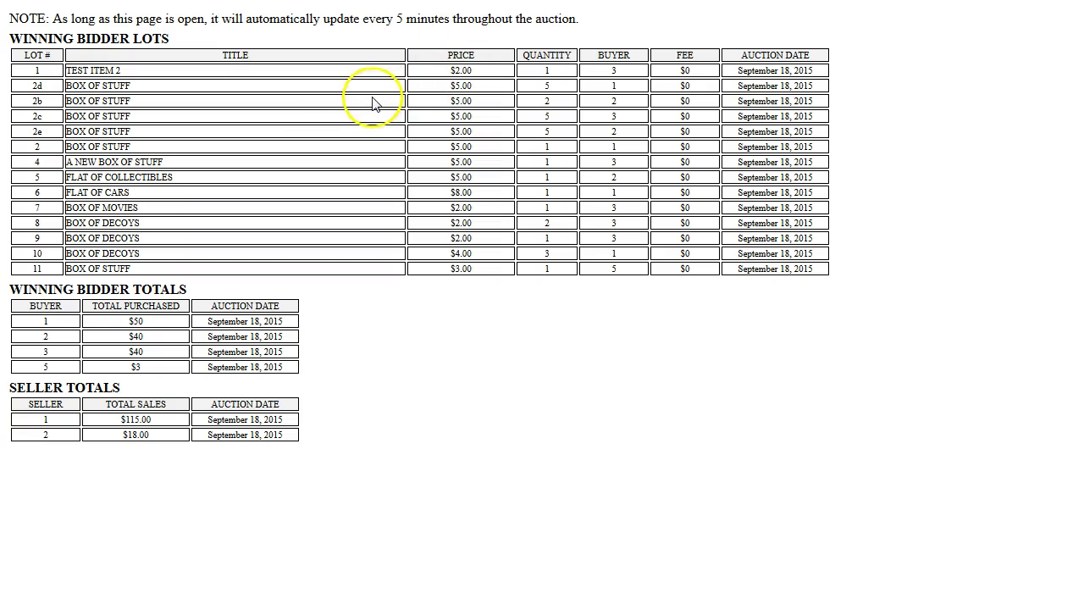